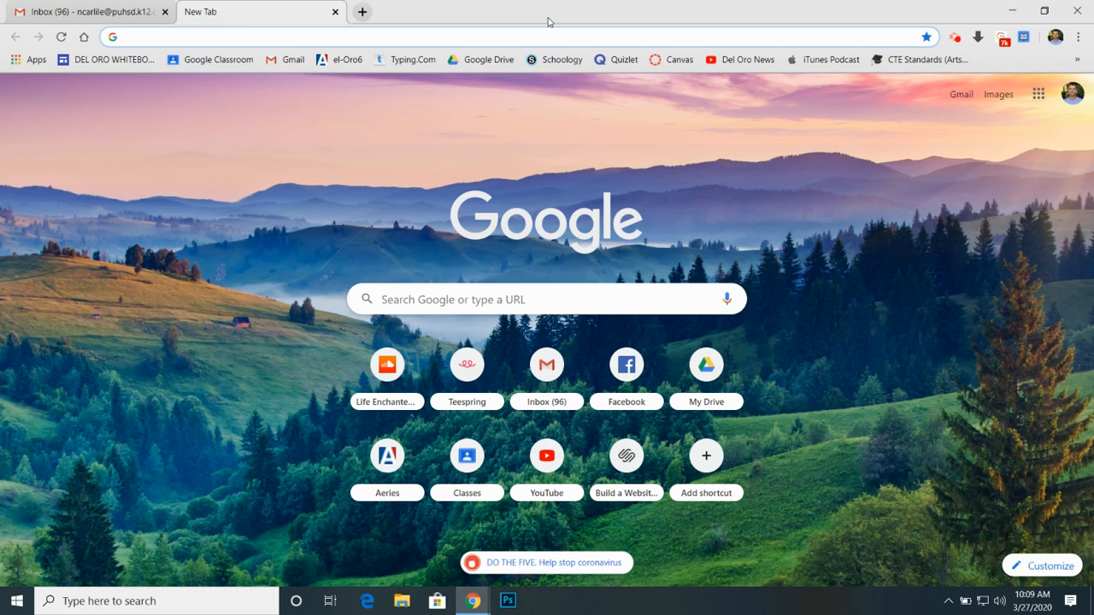
Step: Open Google Sheets from the Google apps on the new tab page
click(478, 41)
click(1038, 94)
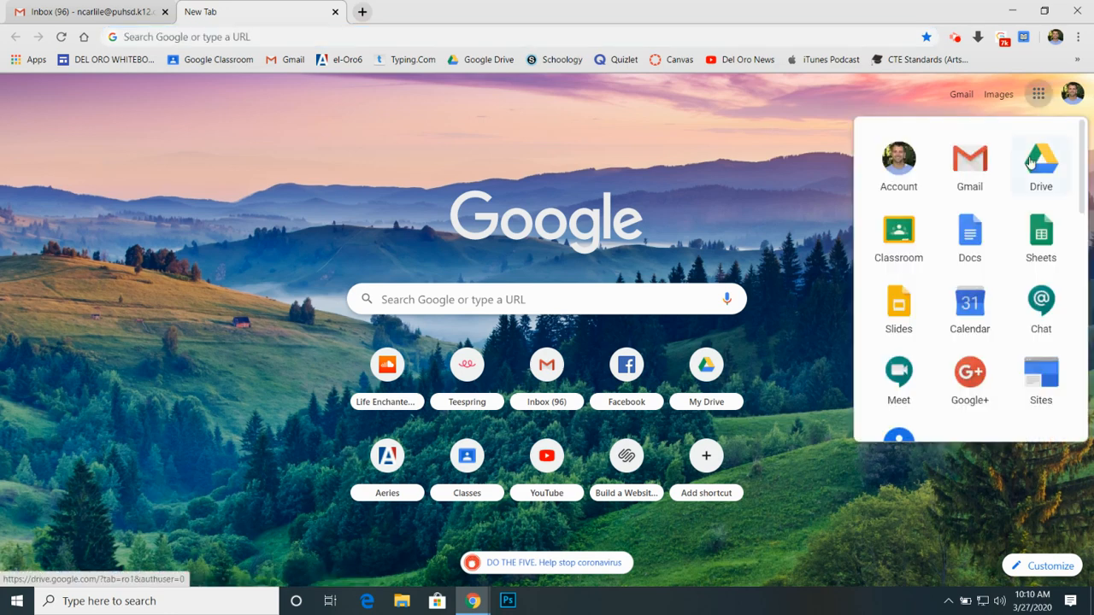
click(1041, 244)
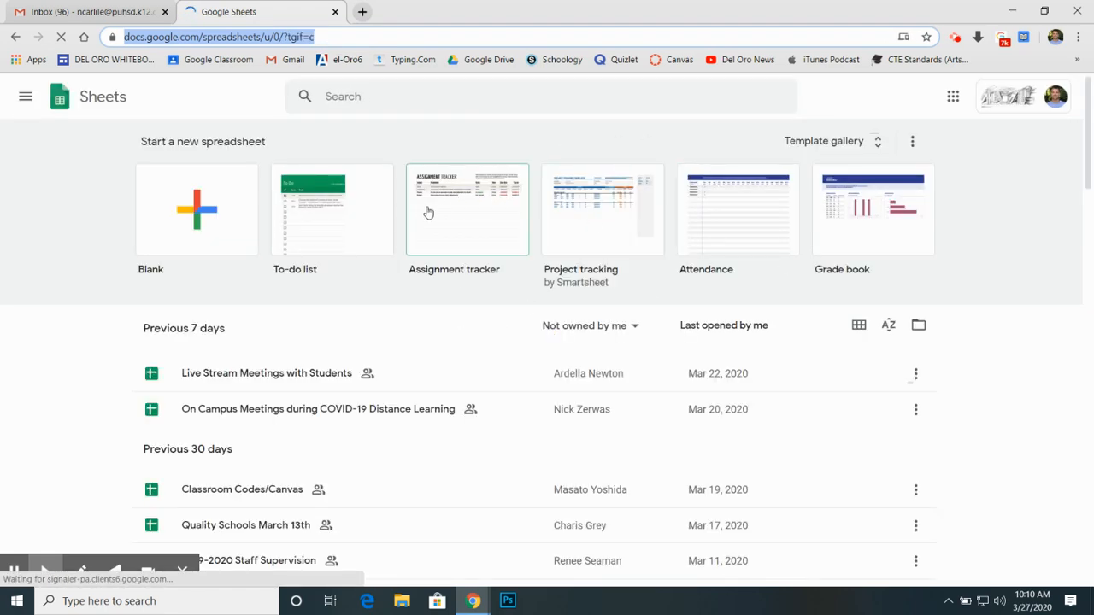
Step: Browse the full template gallery and open the Assignment tracker template from its Education section
click(876, 145)
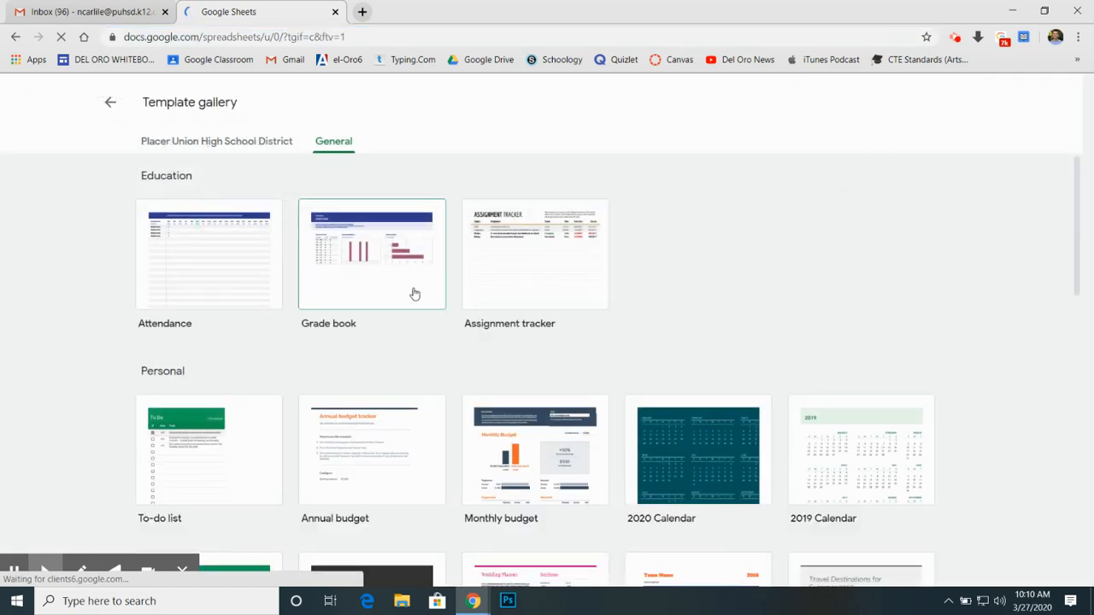
scroll(459, 279, down, 3)
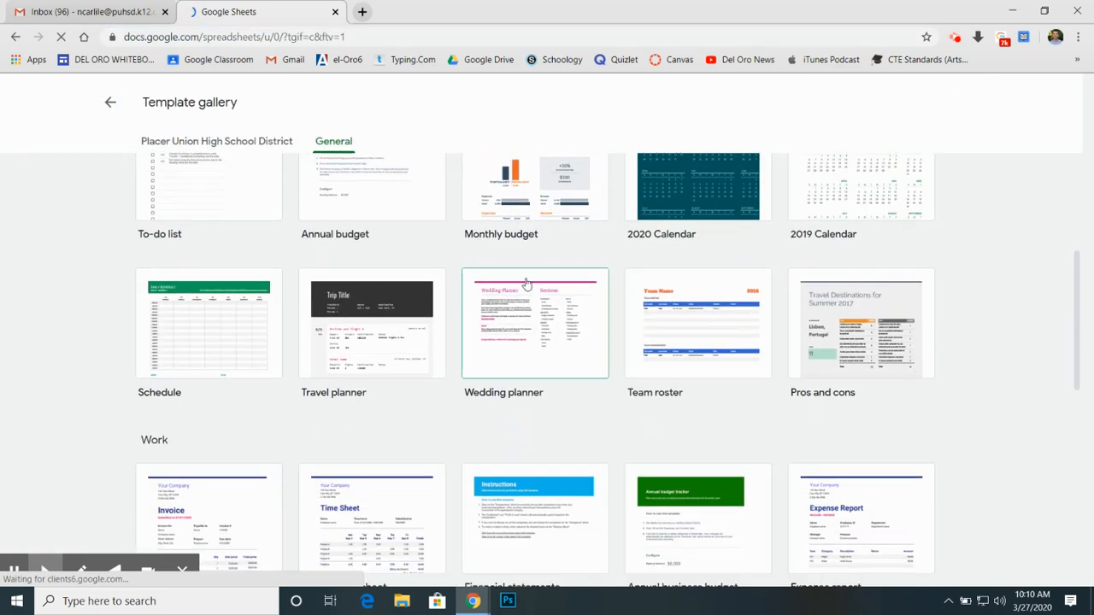
scroll(479, 320, down, 4)
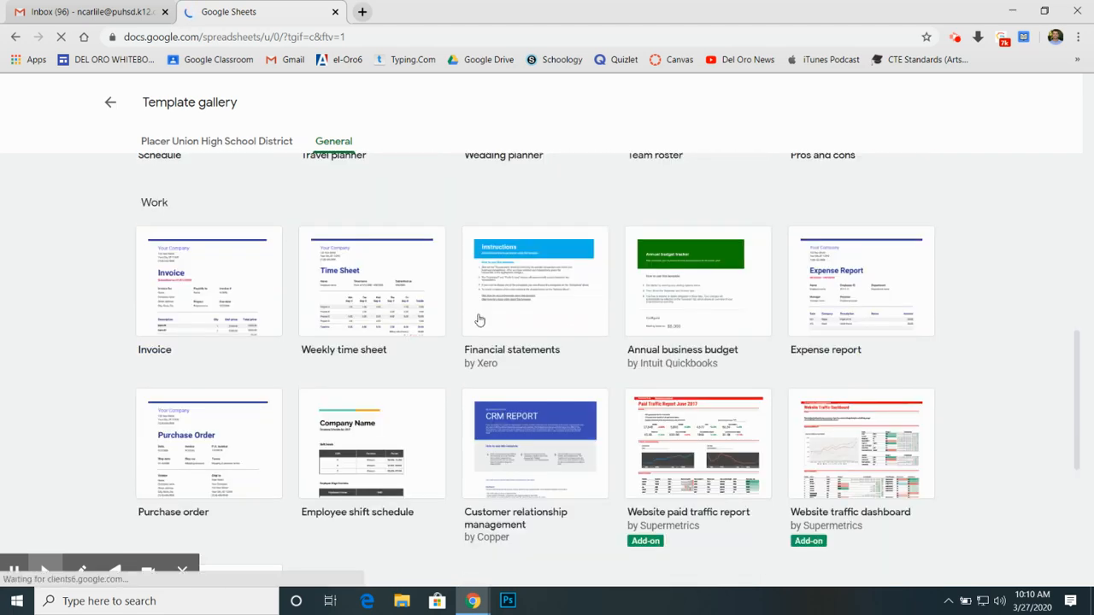
scroll(479, 319, up, 4)
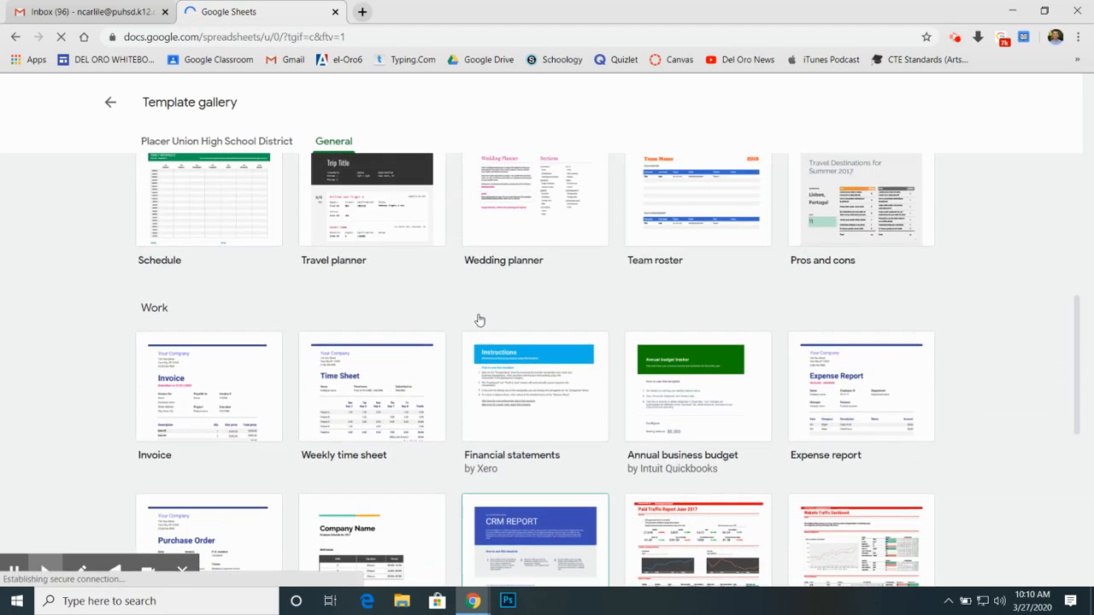
scroll(479, 319, up, 4)
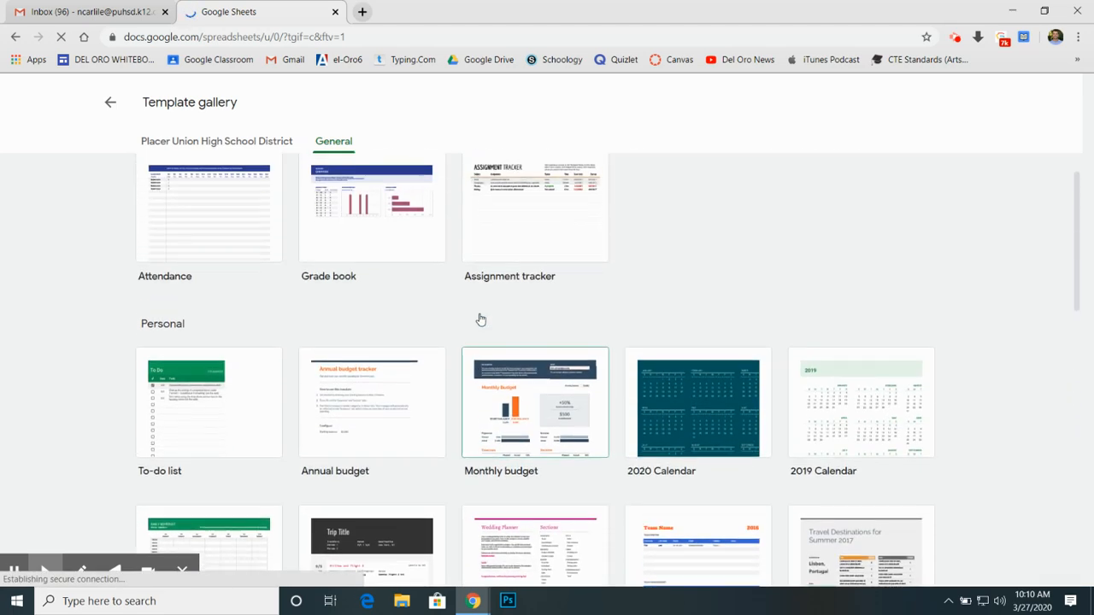
click(527, 275)
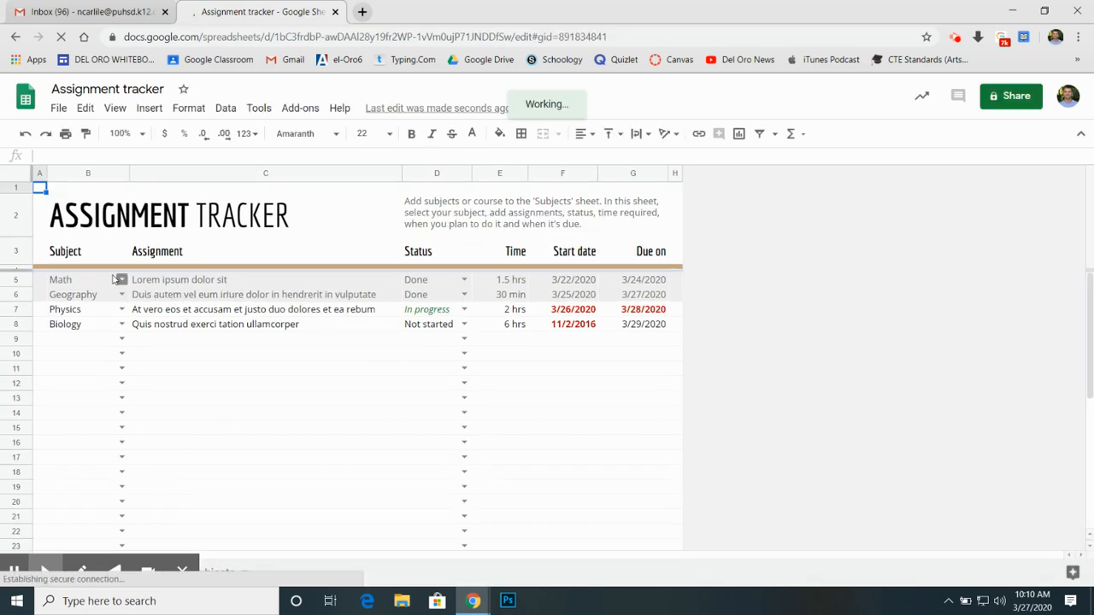
Step: Examine the subject choices offered for the first assignment in the tracker, and return to the template gallery
click(121, 281)
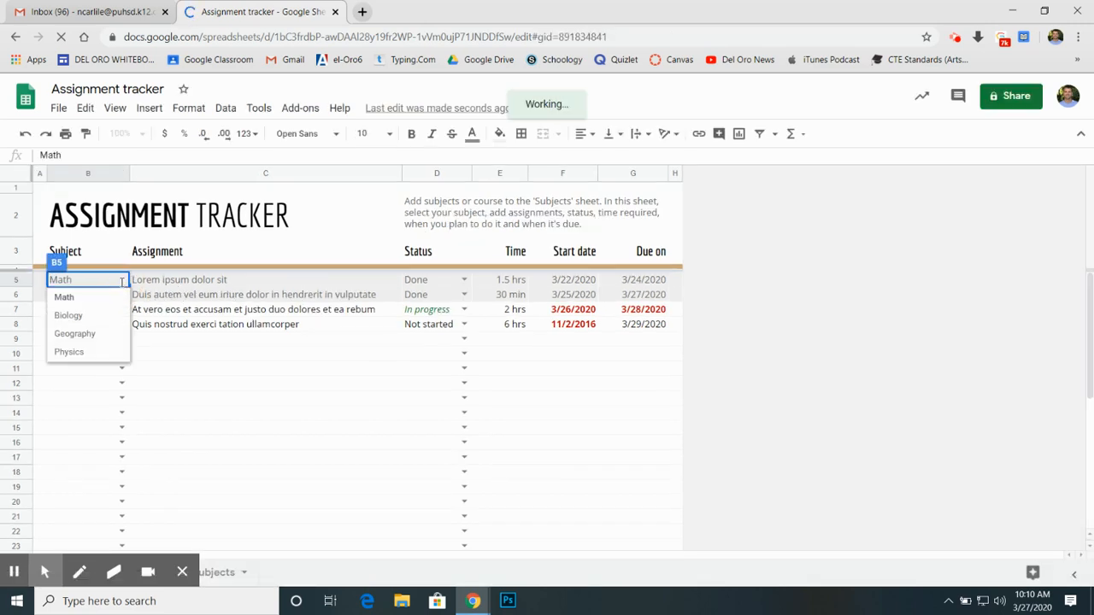
click(182, 366)
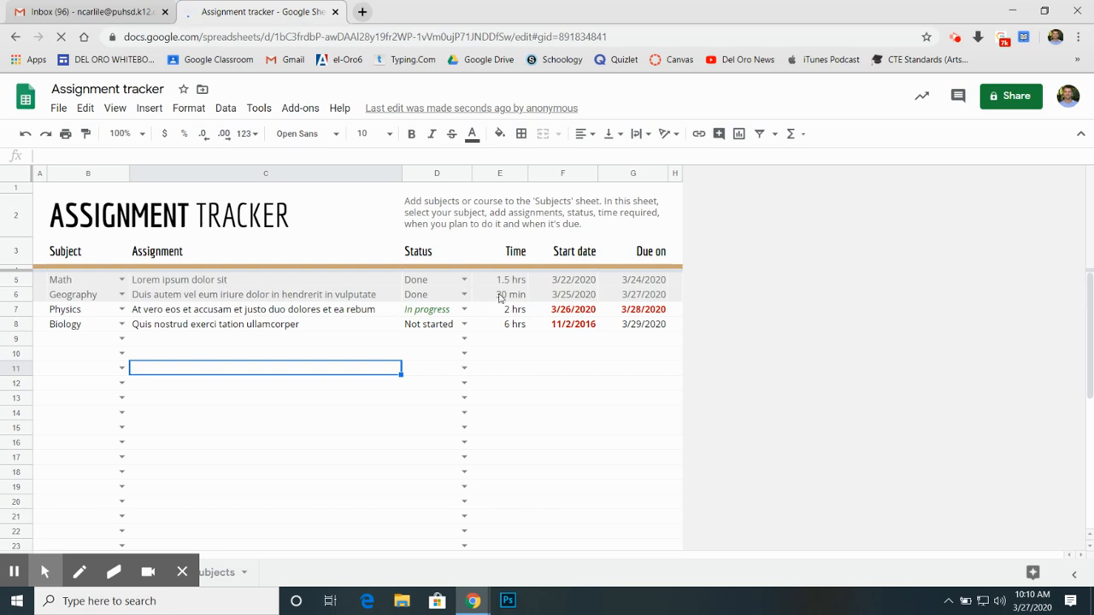
click(19, 36)
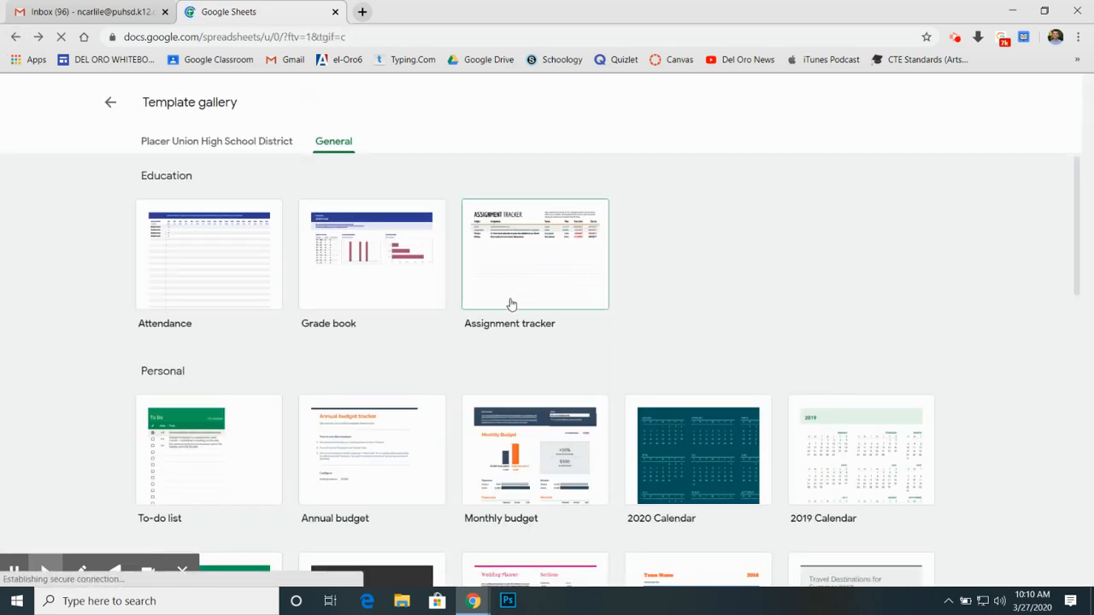
Step: Look through the Personal, Work and Project management templates in the general template gallery
scroll(511, 305, down, 3)
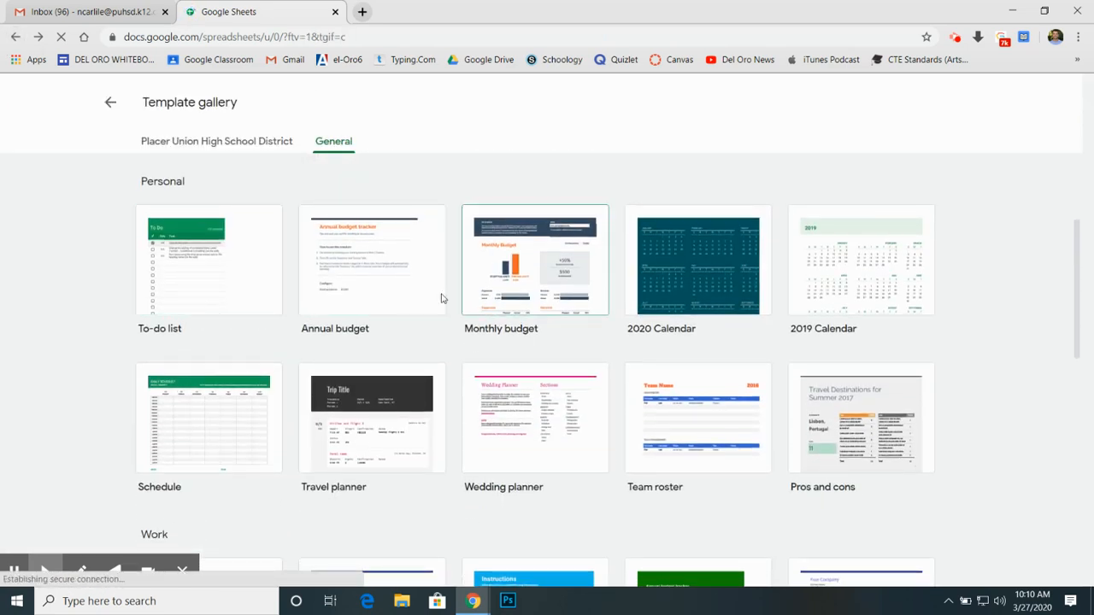
scroll(520, 391, down, 1)
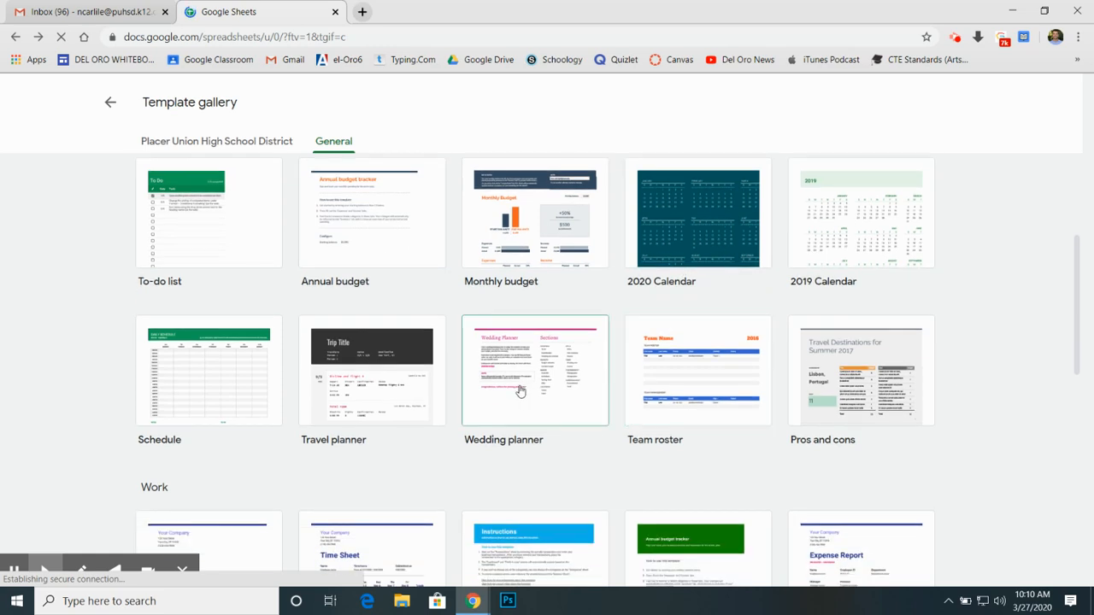
scroll(427, 464, down, 2)
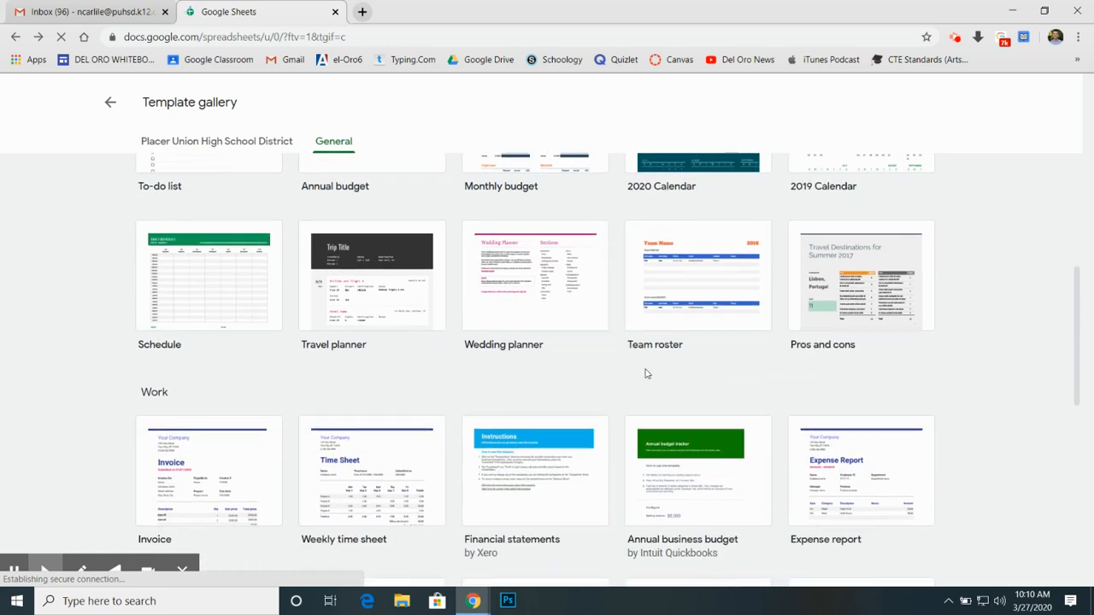
scroll(874, 231, down, 3)
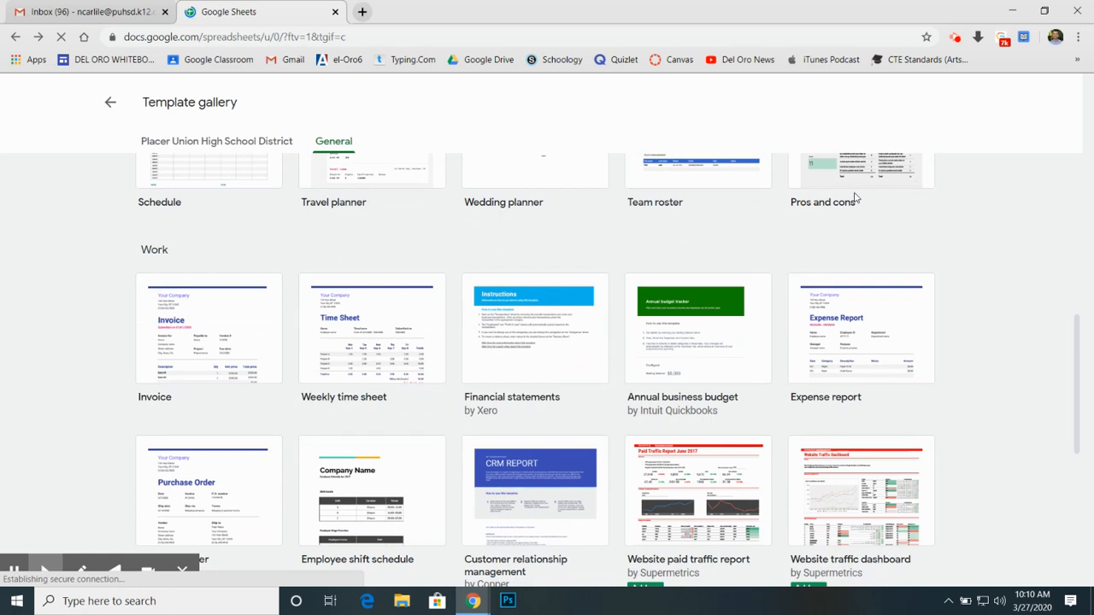
scroll(849, 189, up, 2)
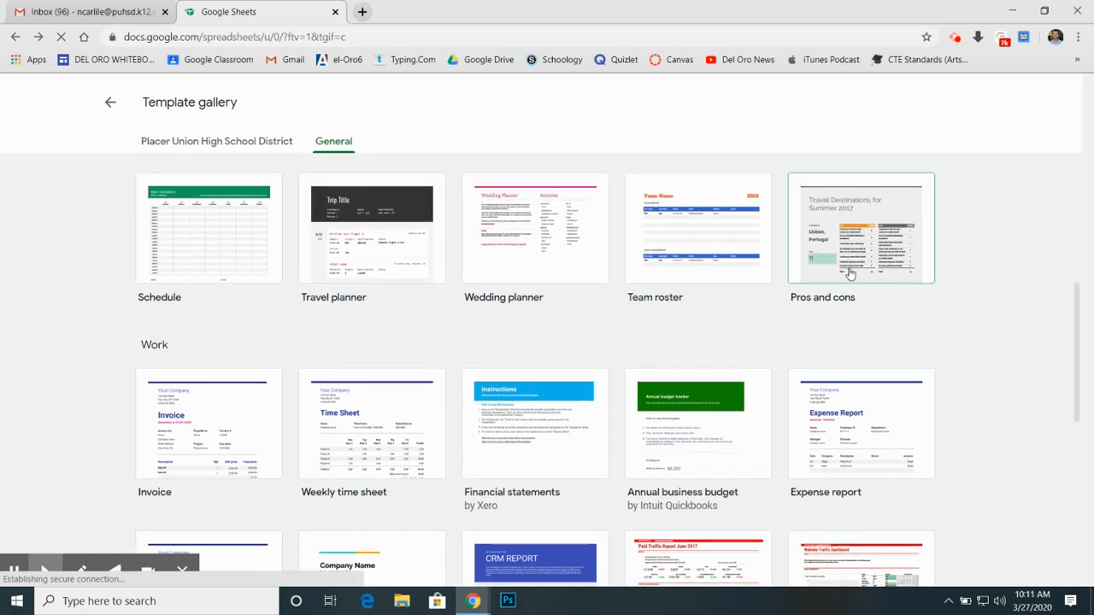
scroll(615, 395, down, 3)
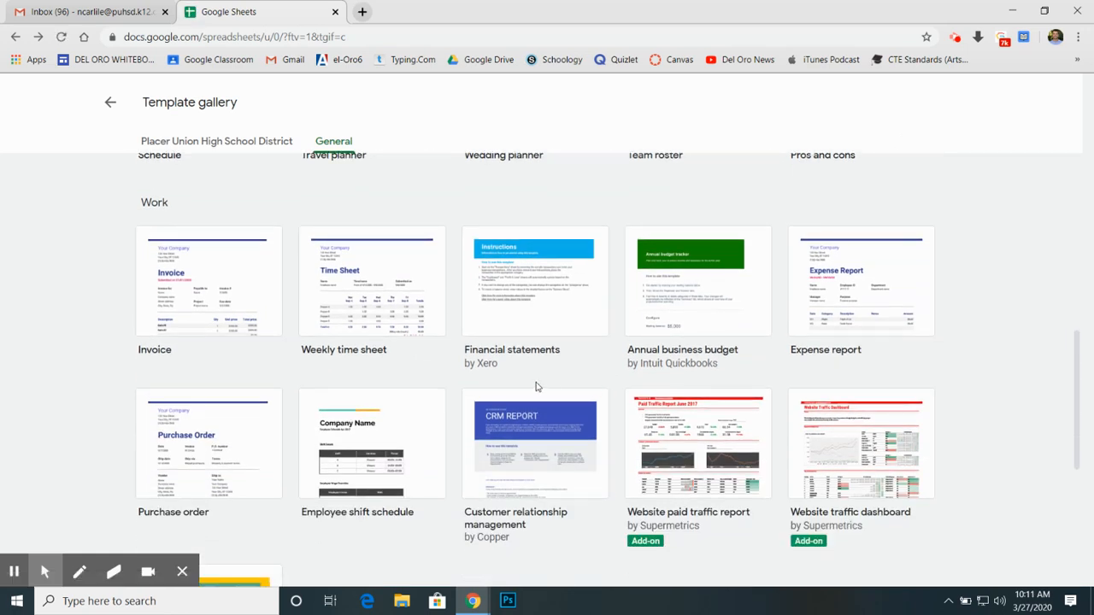
scroll(699, 363, down, 2)
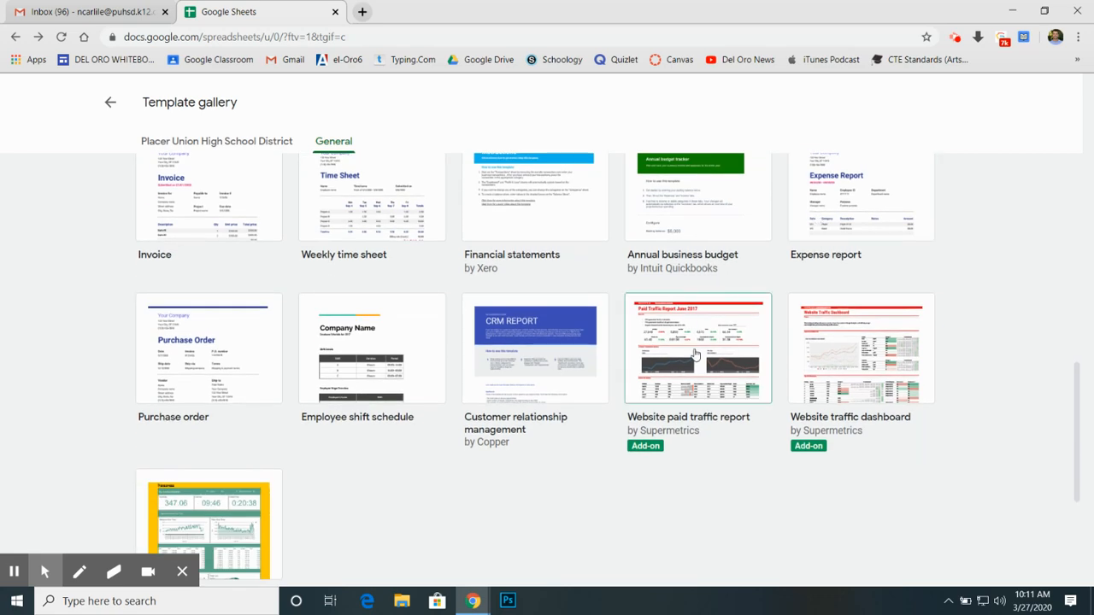
scroll(595, 390, down, 3)
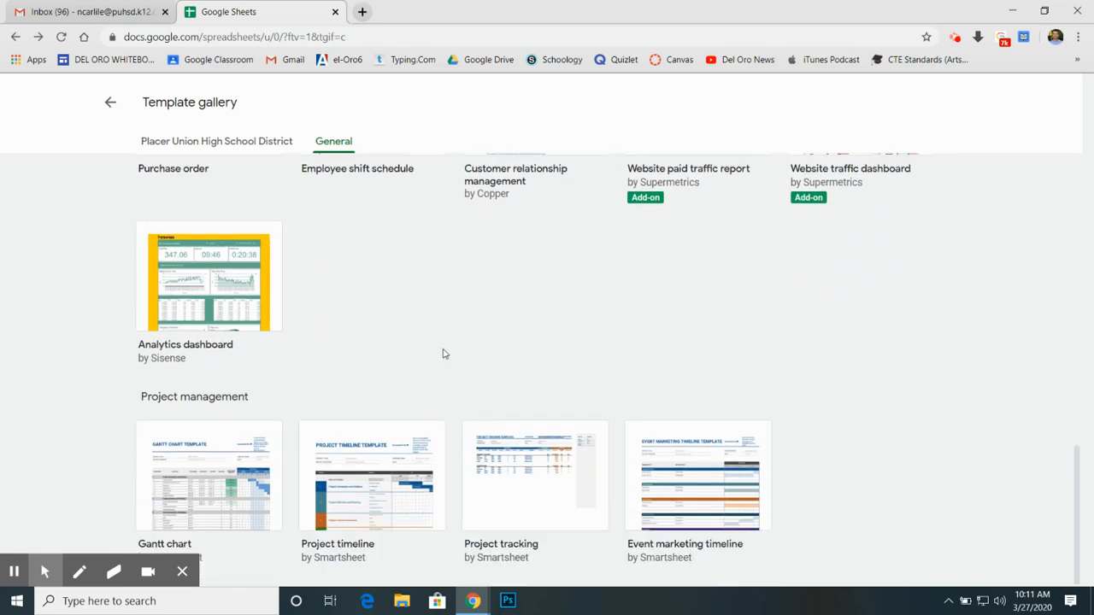
scroll(443, 353, up, 10)
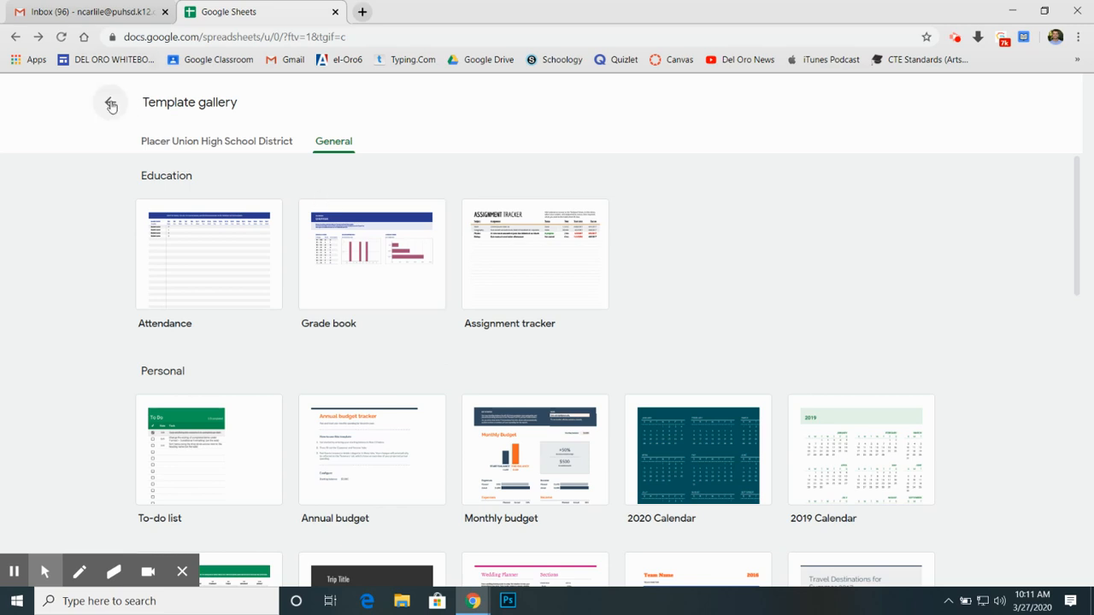
Step: Leave the template gallery, create a blank spreadsheet and name it Dream Team
click(111, 104)
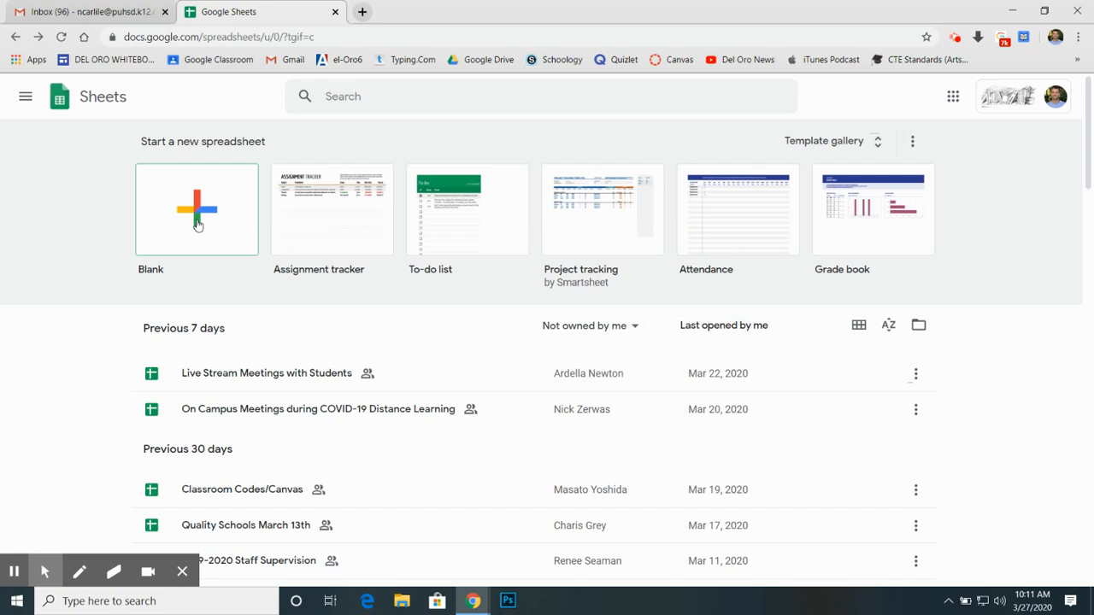
click(196, 224)
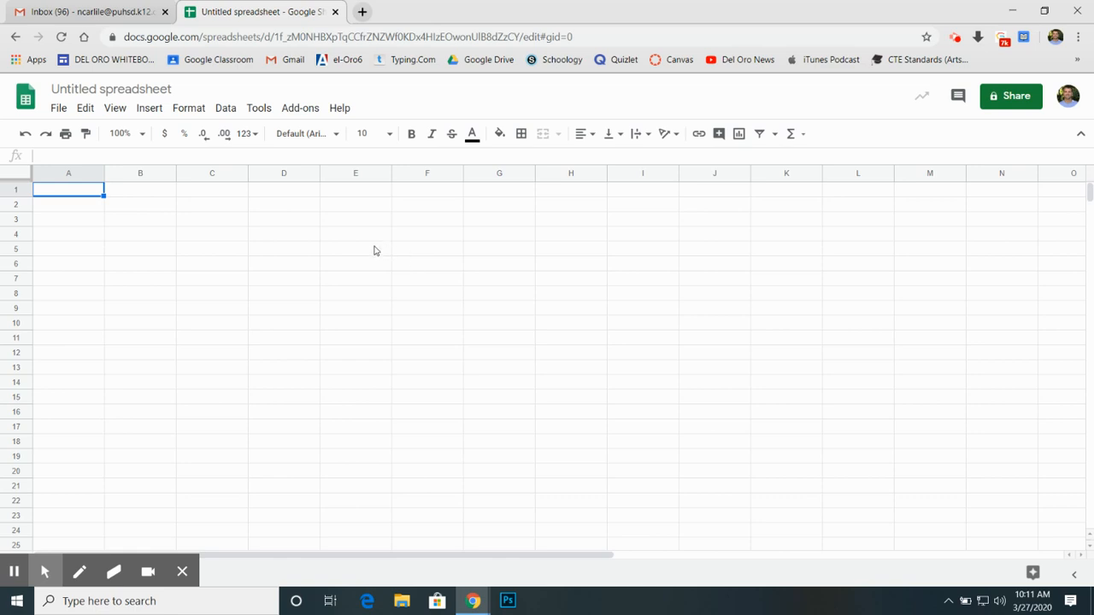
click(128, 90)
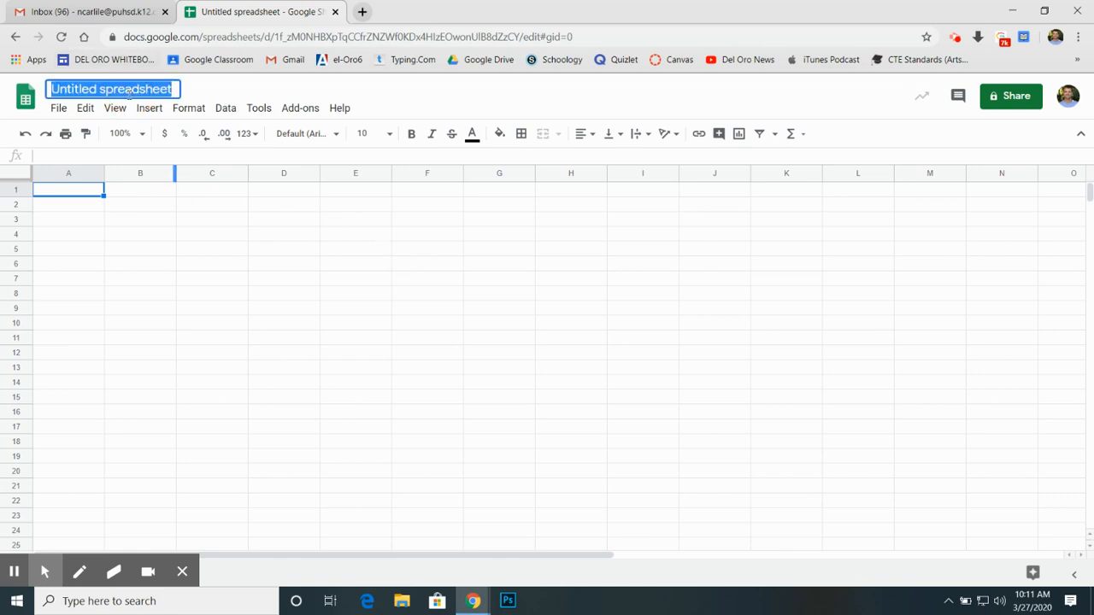
text(Dream Team)
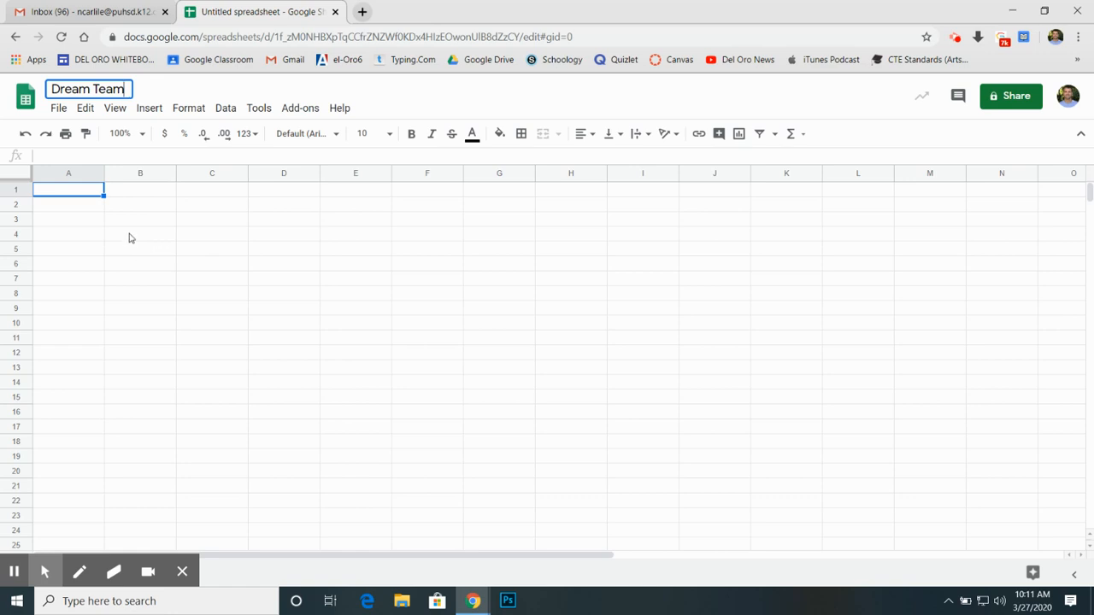
Step: Enter the column headers Player in A1 and Jersey Number in B1
click(82, 193)
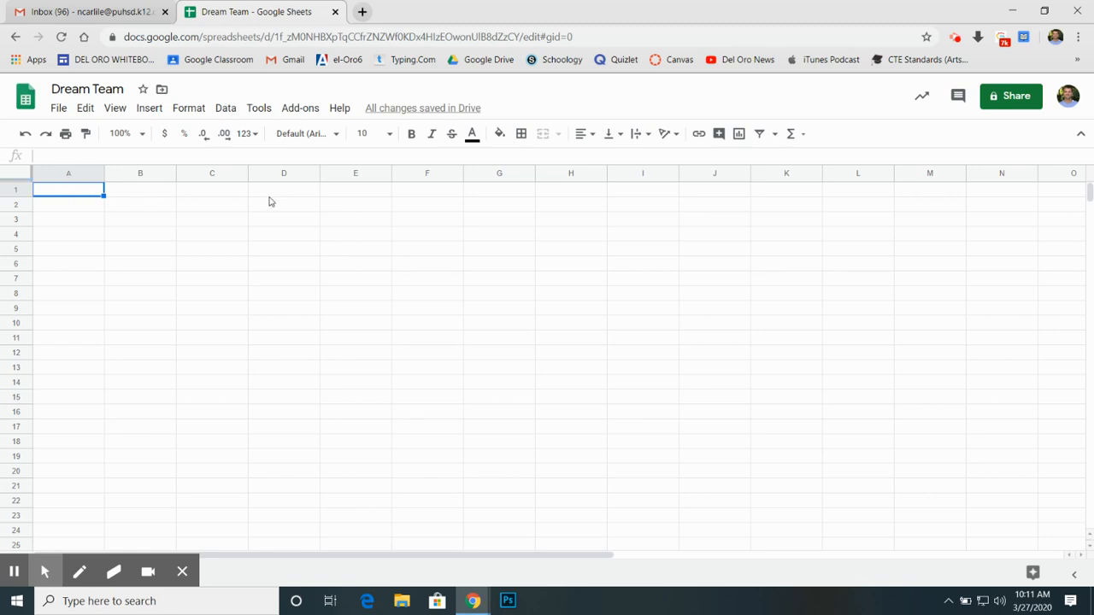
text(Player)
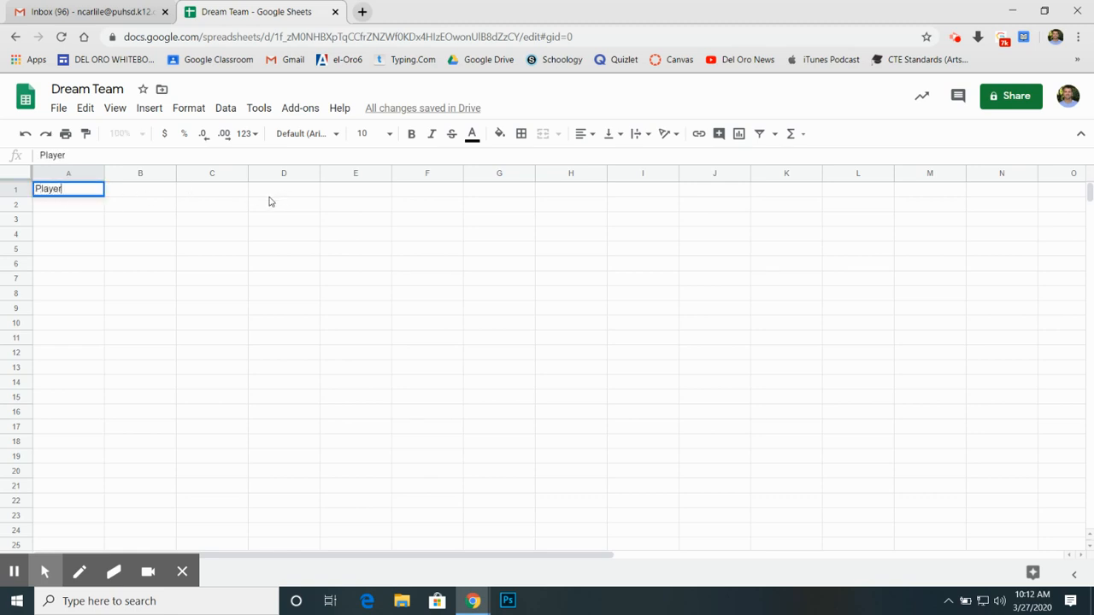
click(128, 194)
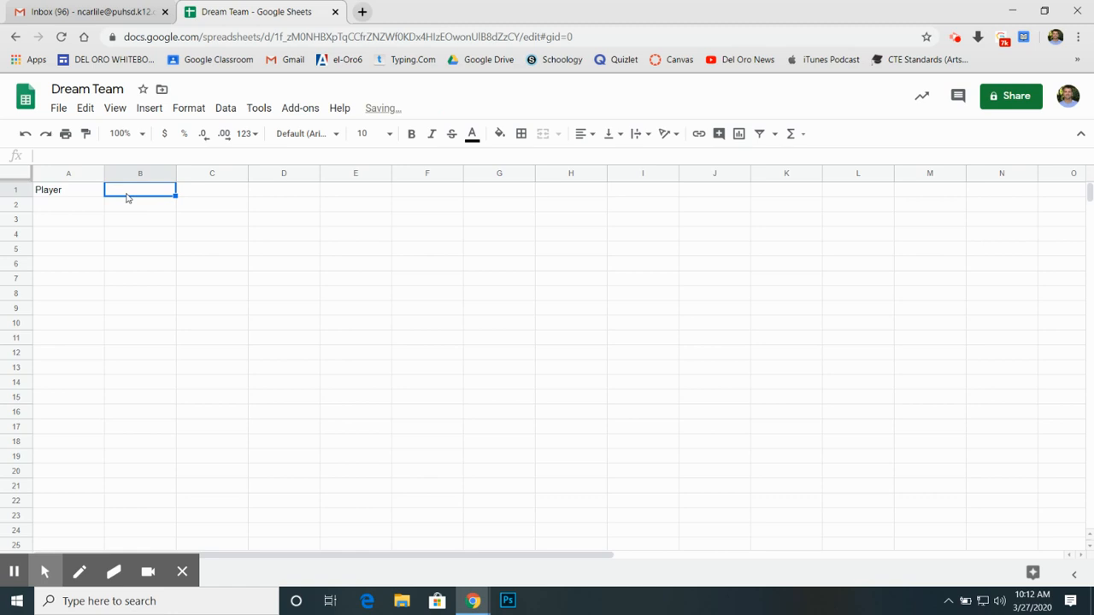
click(79, 194)
click(137, 205)
click(142, 190)
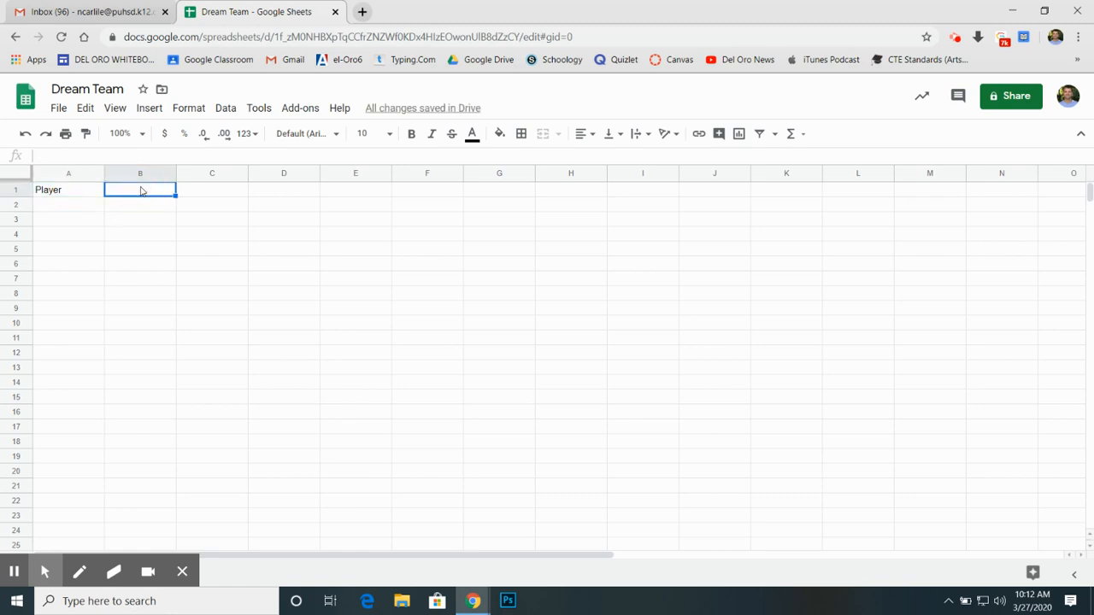
text(Jer)
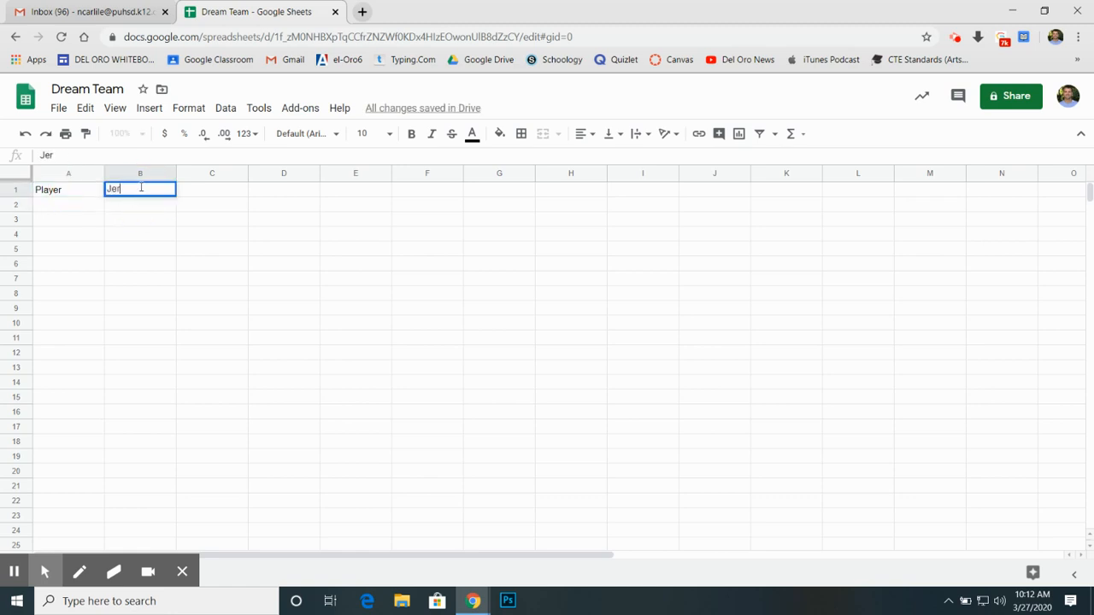
text(sey Number)
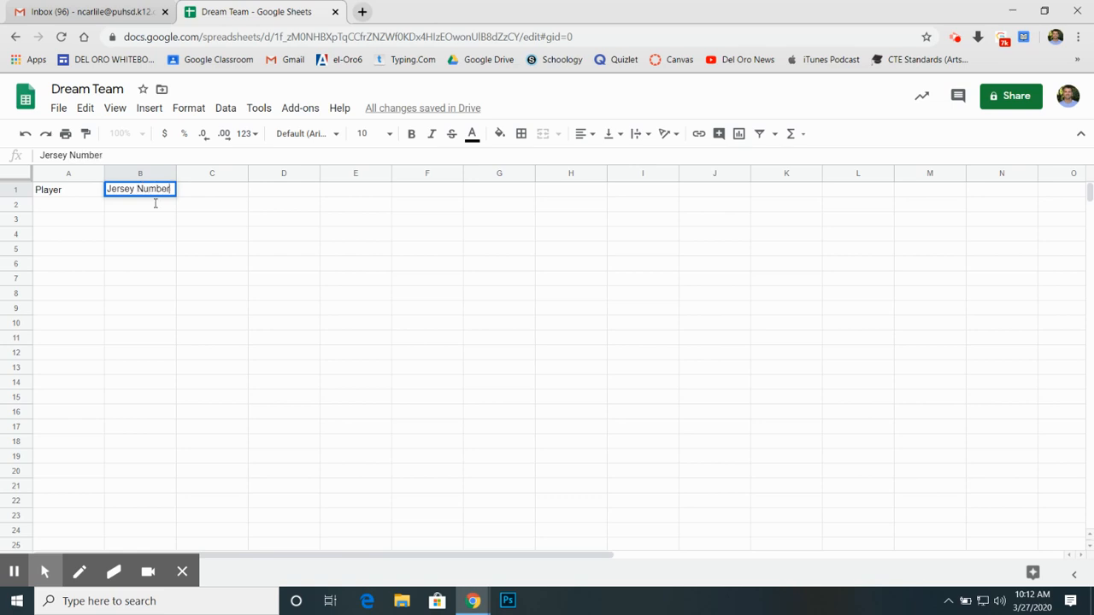
Step: Add the column headers Height in C1 and Weight in D1
click(226, 194)
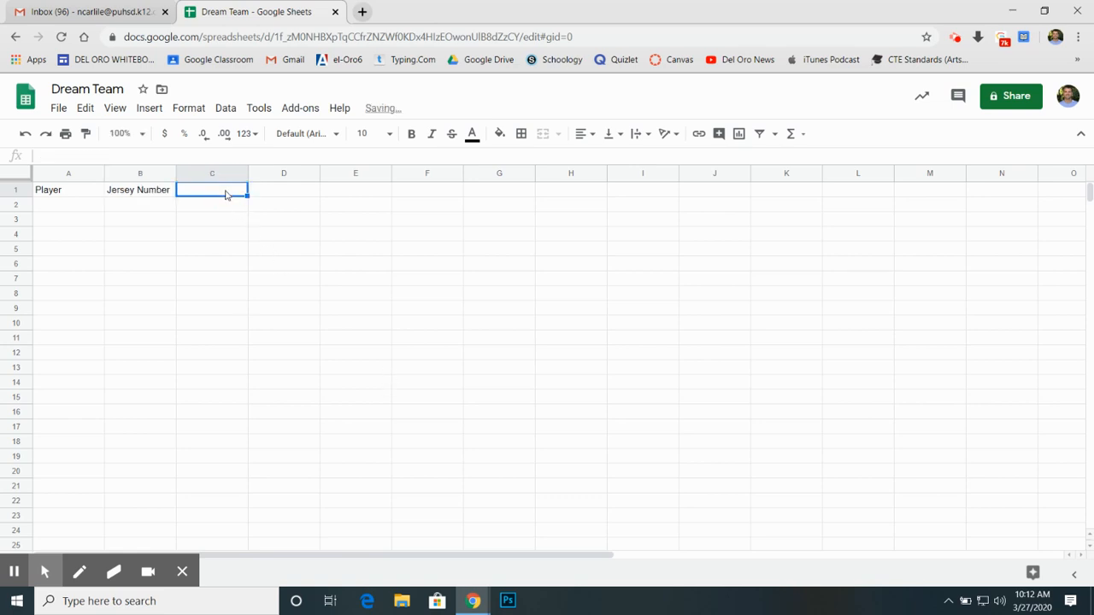
text(Height)
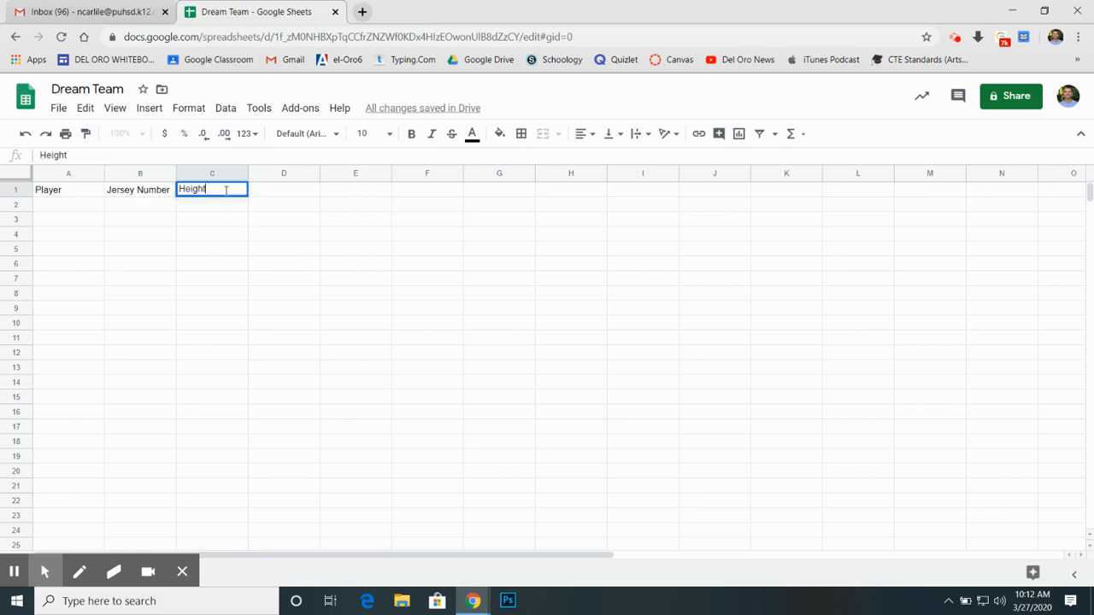
click(288, 191)
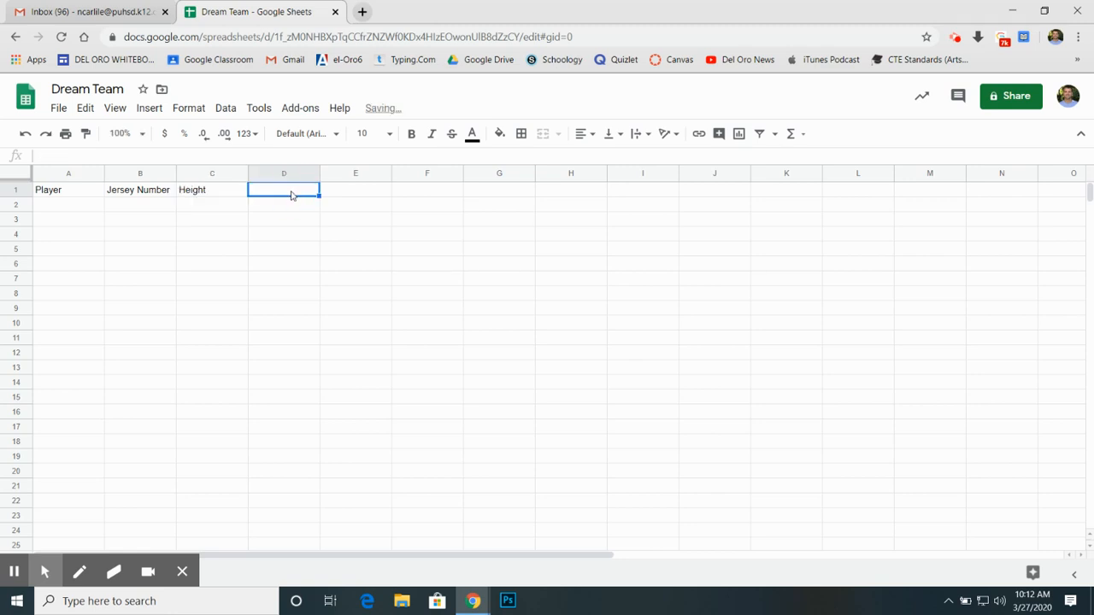
text(Weight)
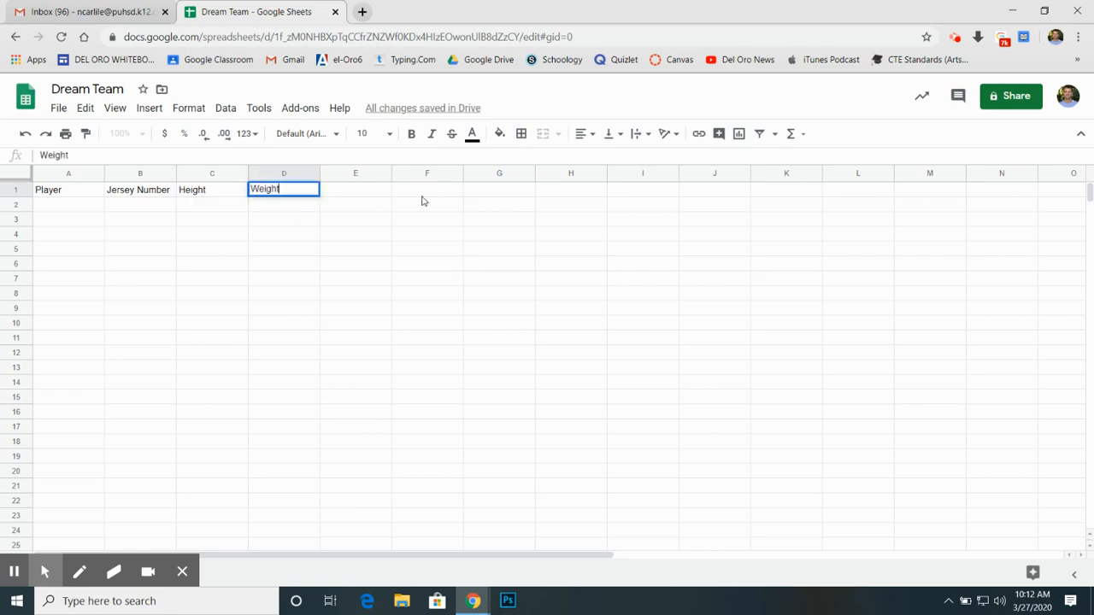
Step: Add the column header Salary in cell E1
click(354, 200)
text(Sala)
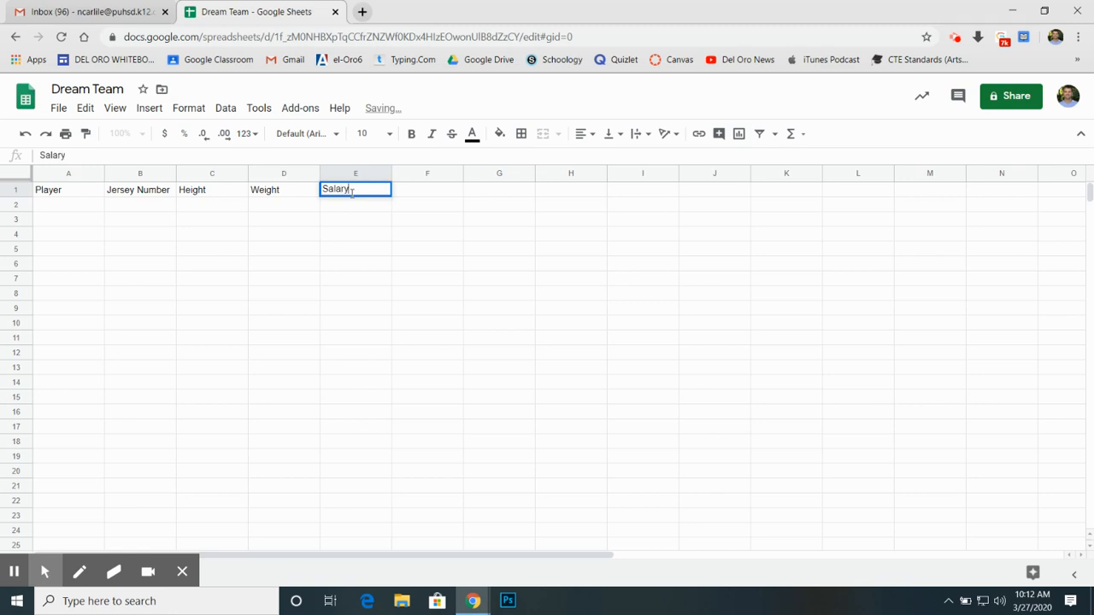
text(ry)
click(361, 235)
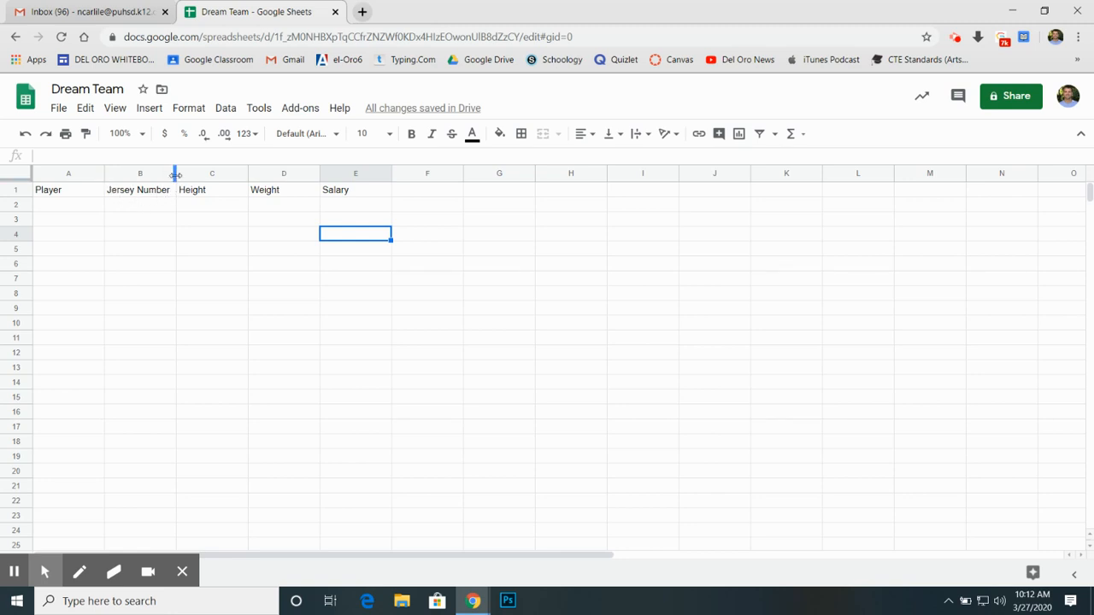
Step: Widen the Jersey Number, Height, Weight and Salary columns slightly to give the headers more room
drag(176, 173, 196, 176)
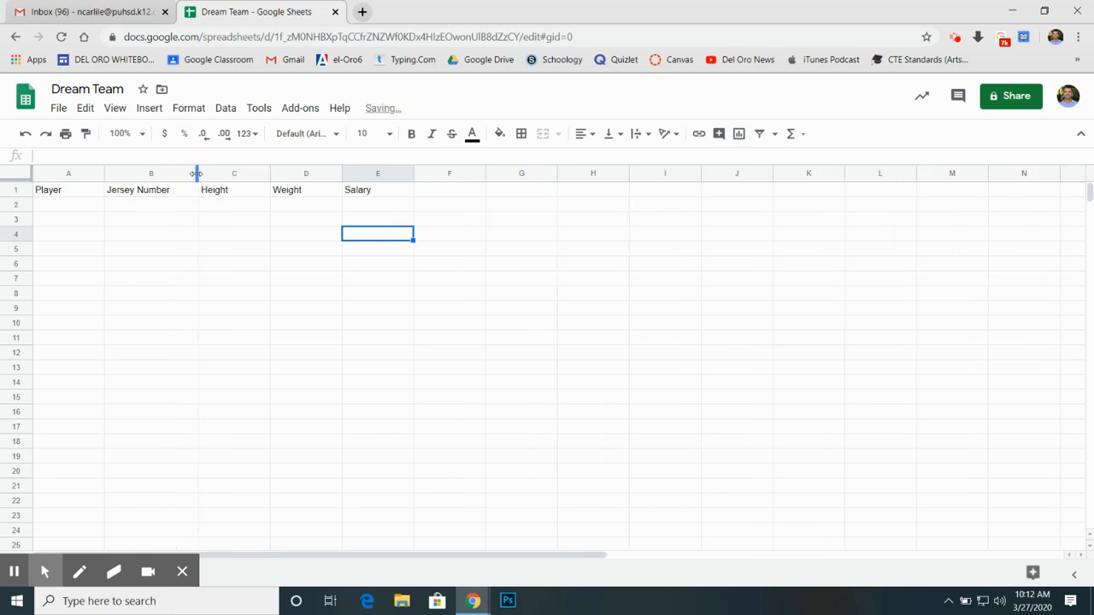
drag(270, 174, 281, 173)
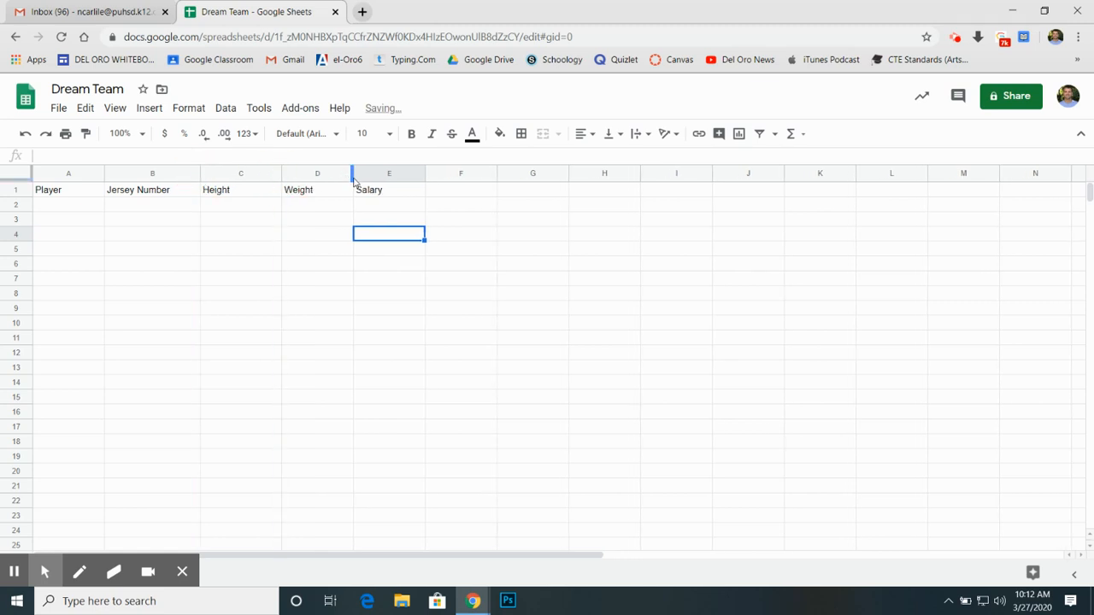
drag(352, 176, 363, 176)
drag(435, 174, 459, 173)
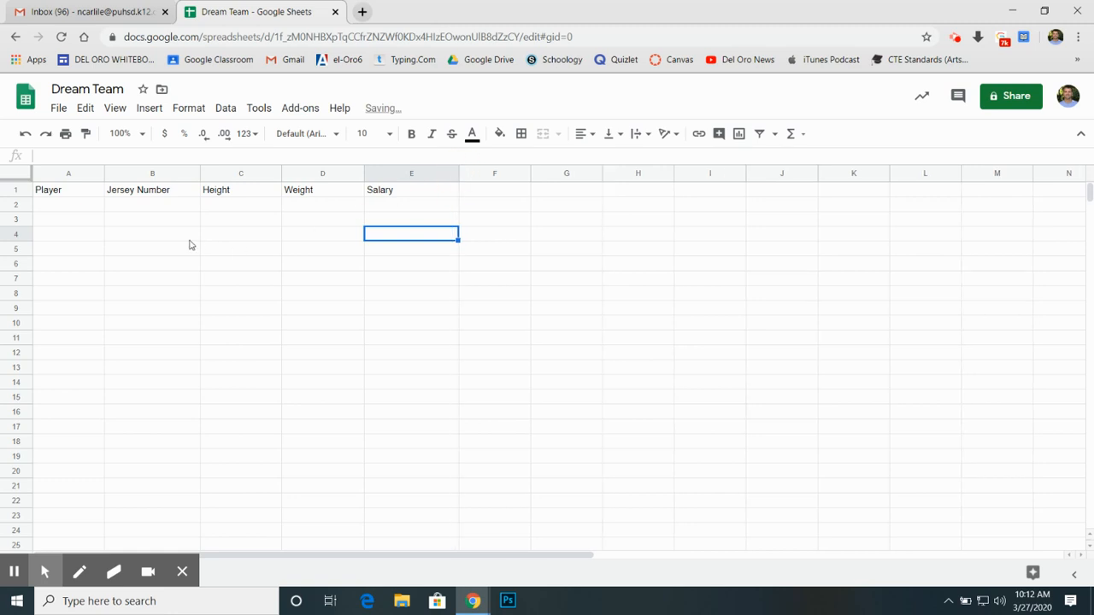
click(133, 197)
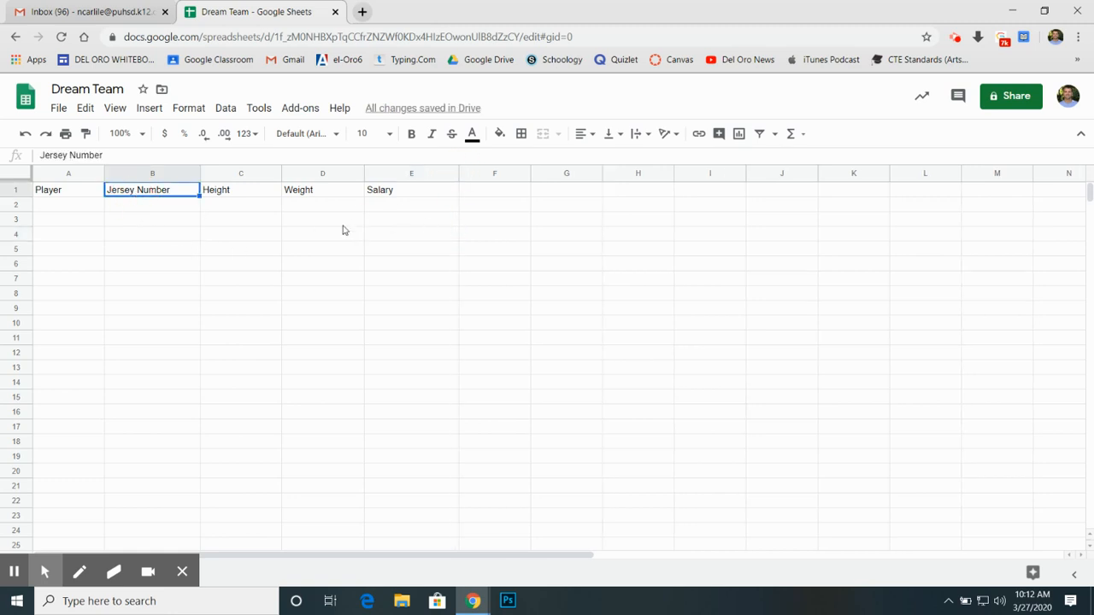
click(83, 197)
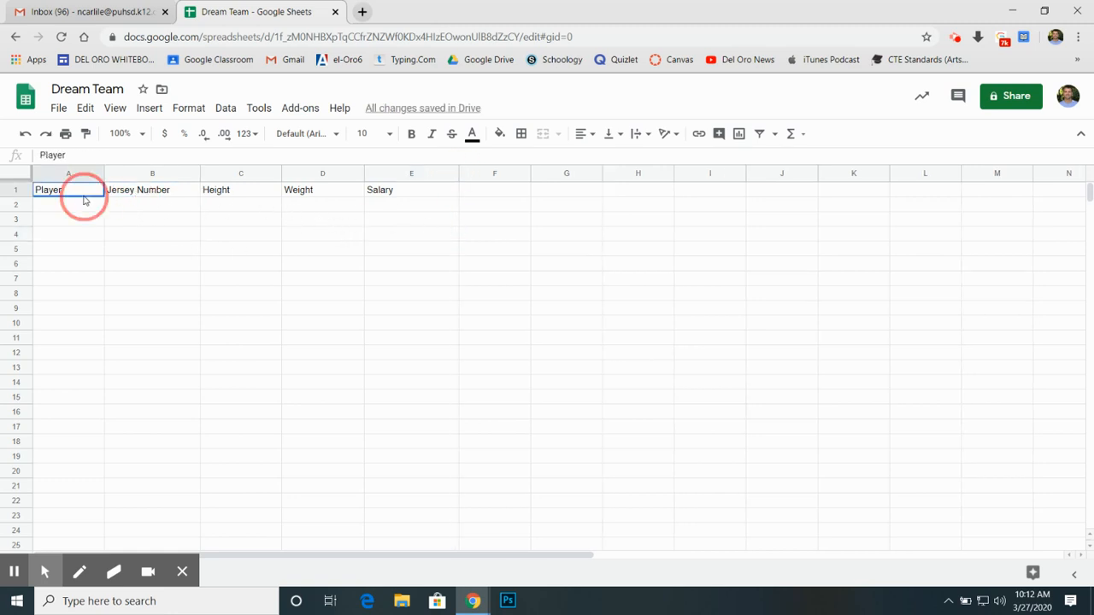
drag(67, 196, 396, 192)
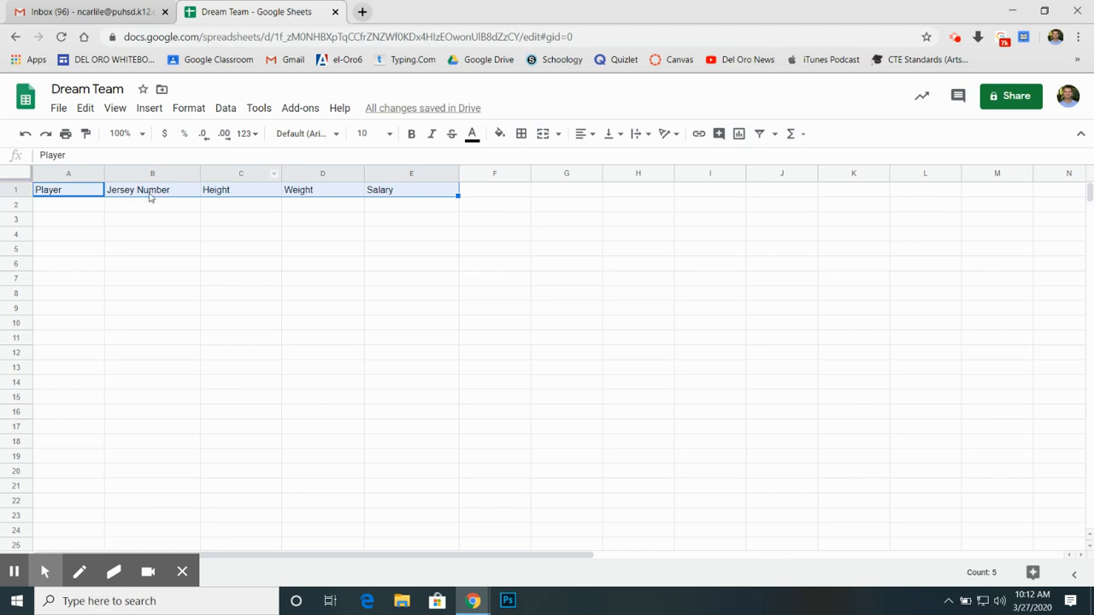
click(336, 235)
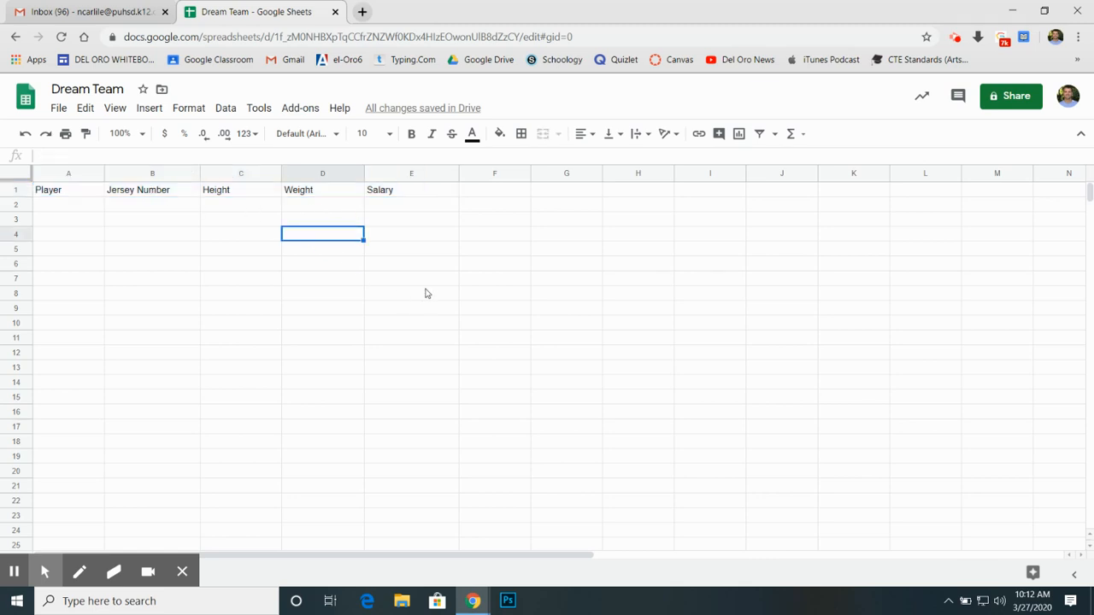
click(426, 293)
click(226, 271)
Step: Make the header cells A1 to E1 bold and center them horizontally
drag(68, 191, 420, 194)
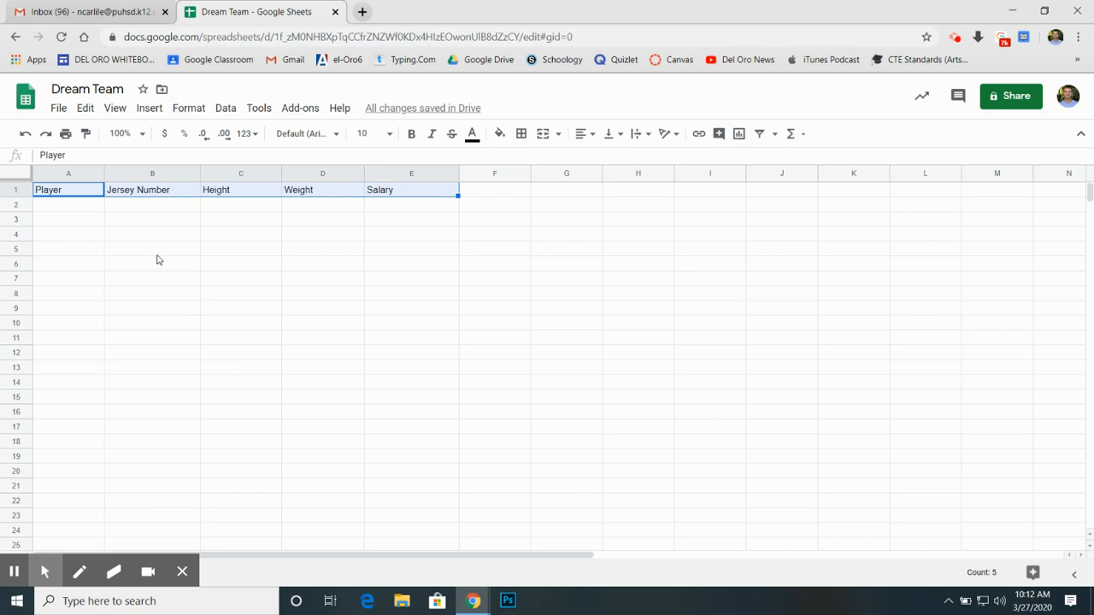
click(411, 133)
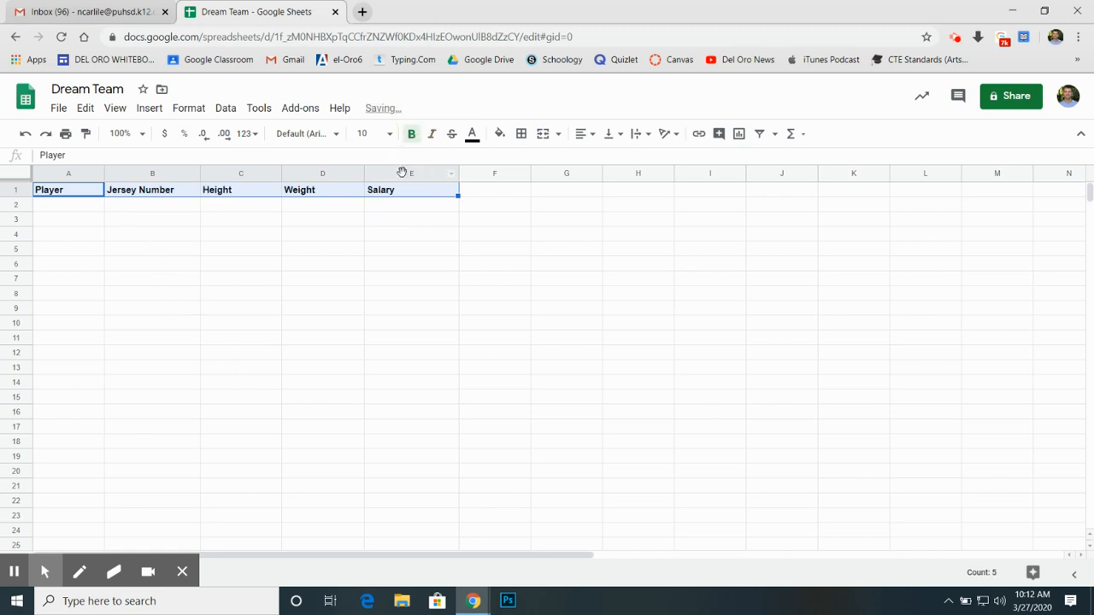
click(585, 136)
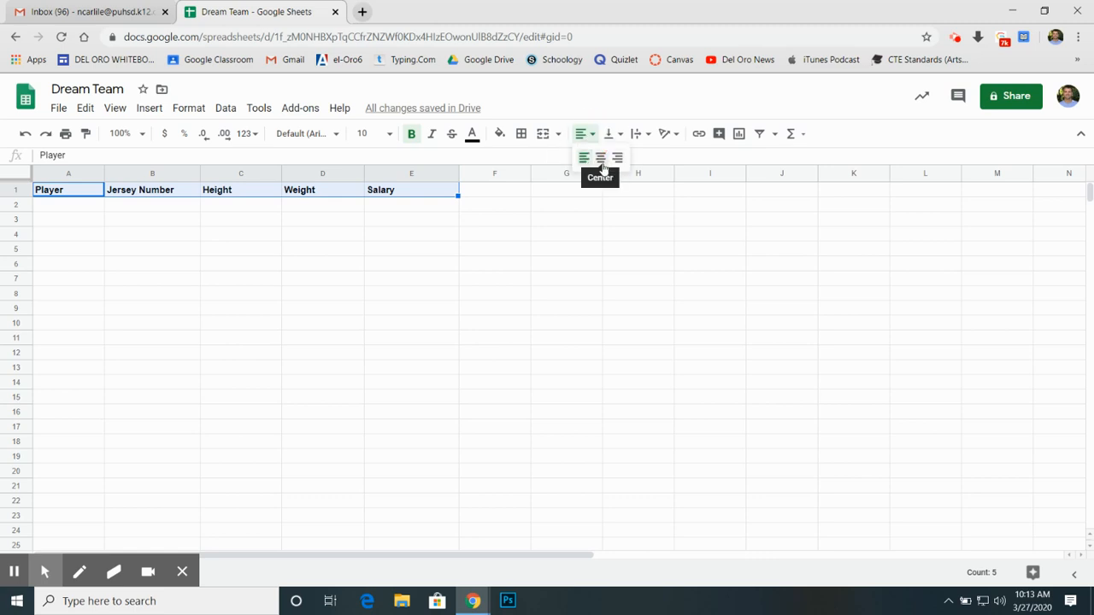
click(601, 158)
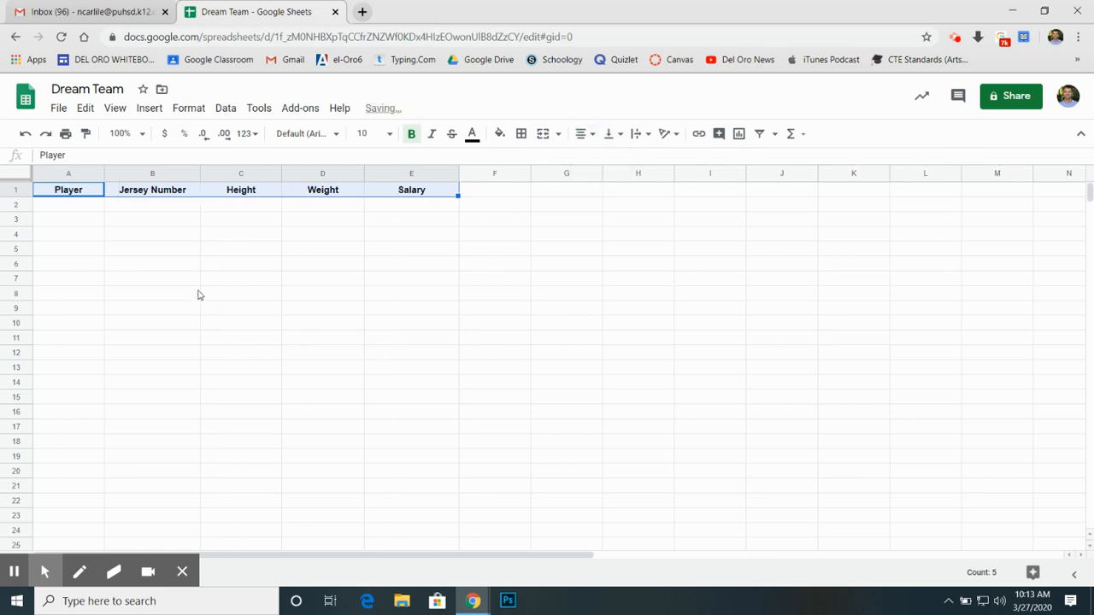
Step: Fill the header cells A1 to E1 with a light blue background color
click(501, 137)
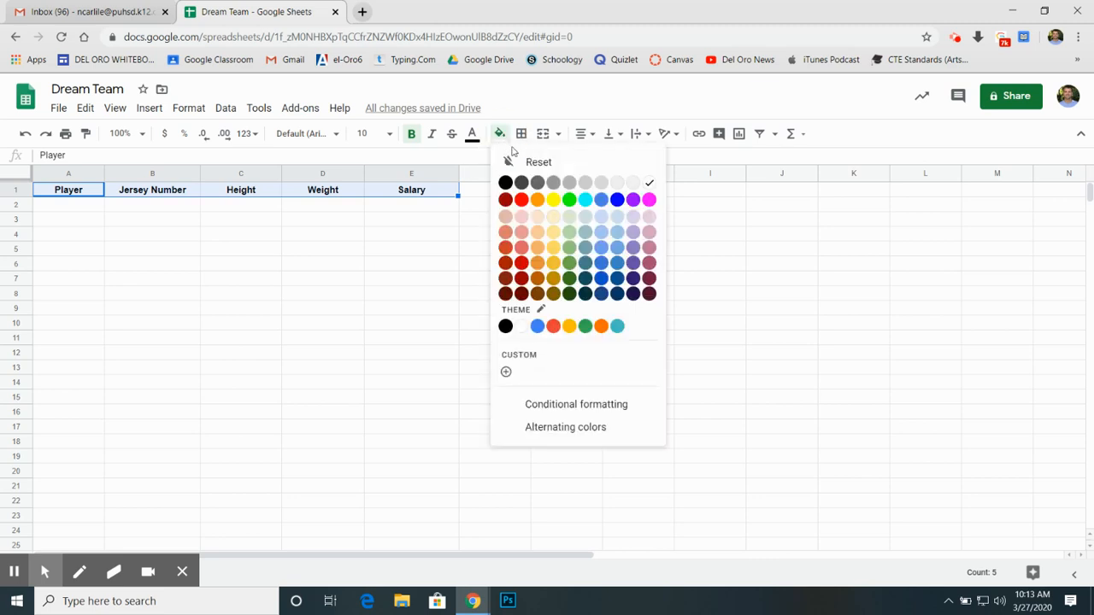
click(601, 217)
click(527, 247)
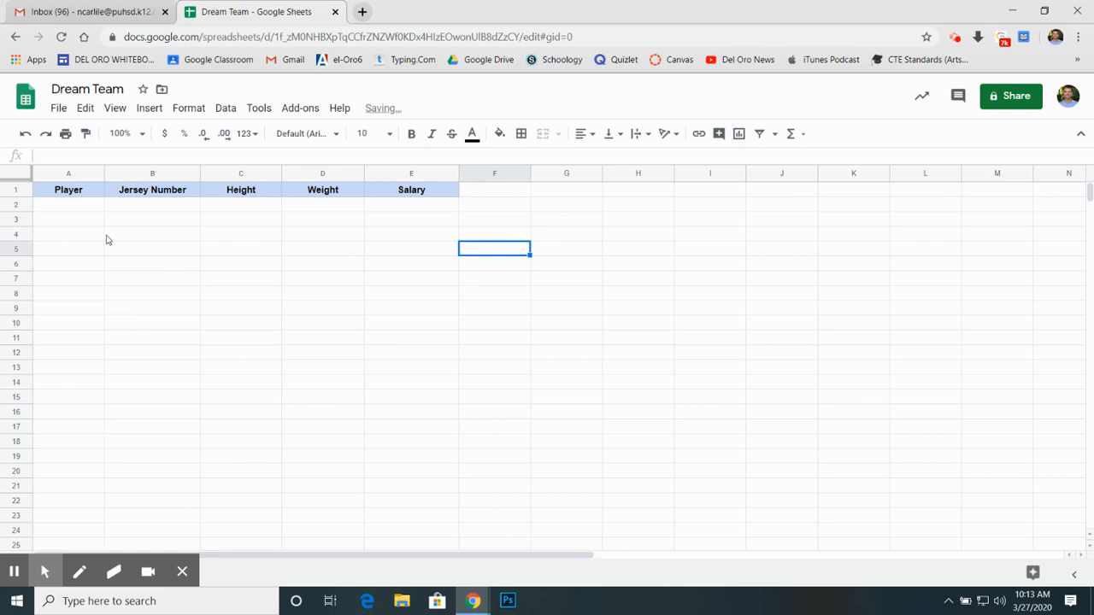
Step: Set the font size of the header cells A1 to E1 to 12
drag(69, 192, 424, 189)
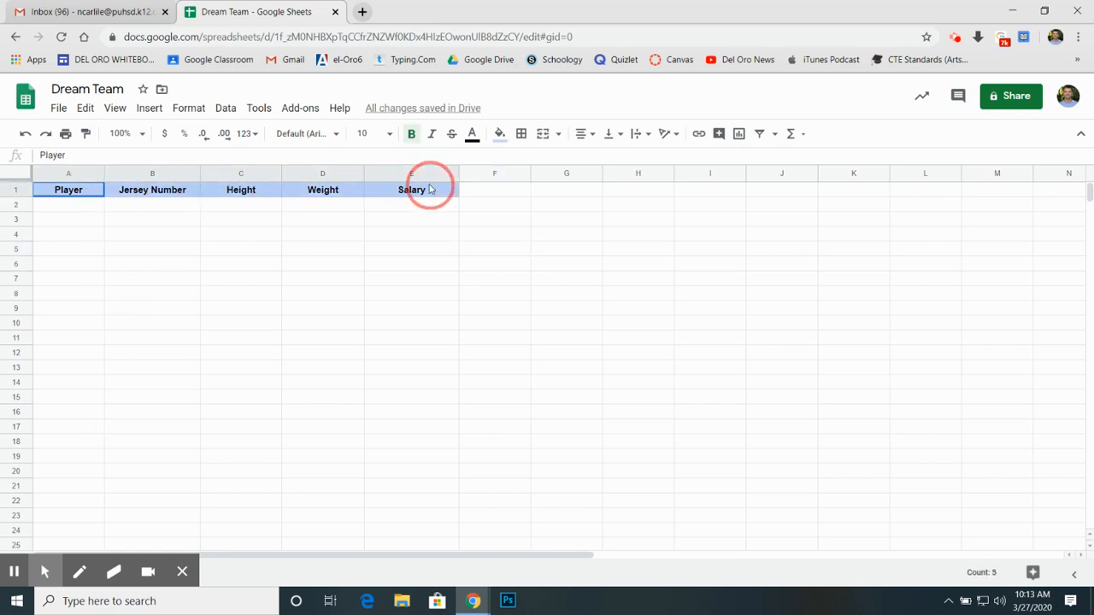
click(369, 133)
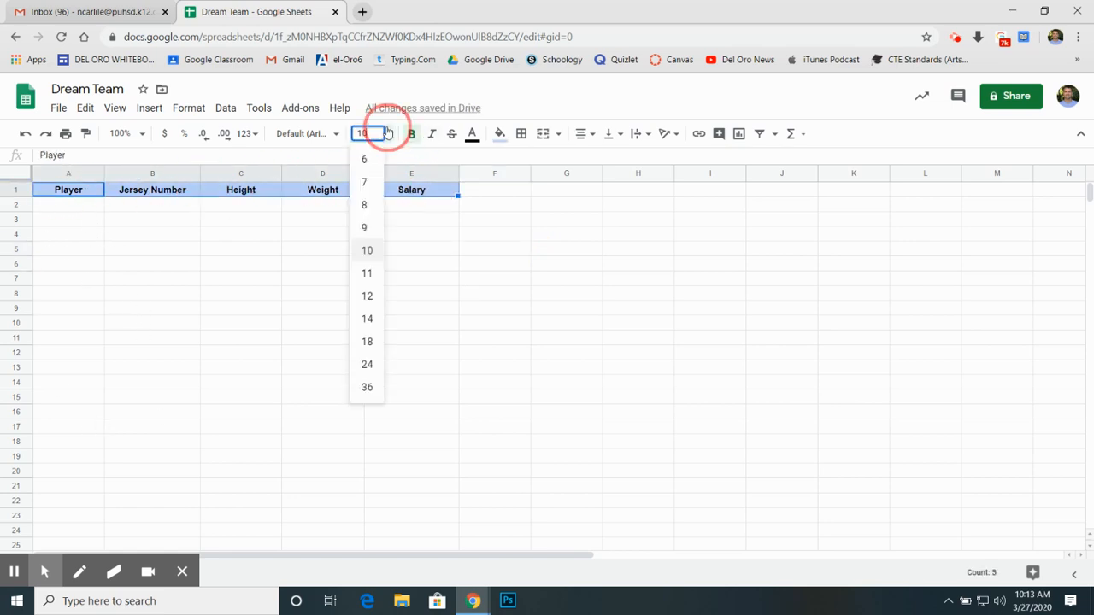
click(367, 296)
click(371, 298)
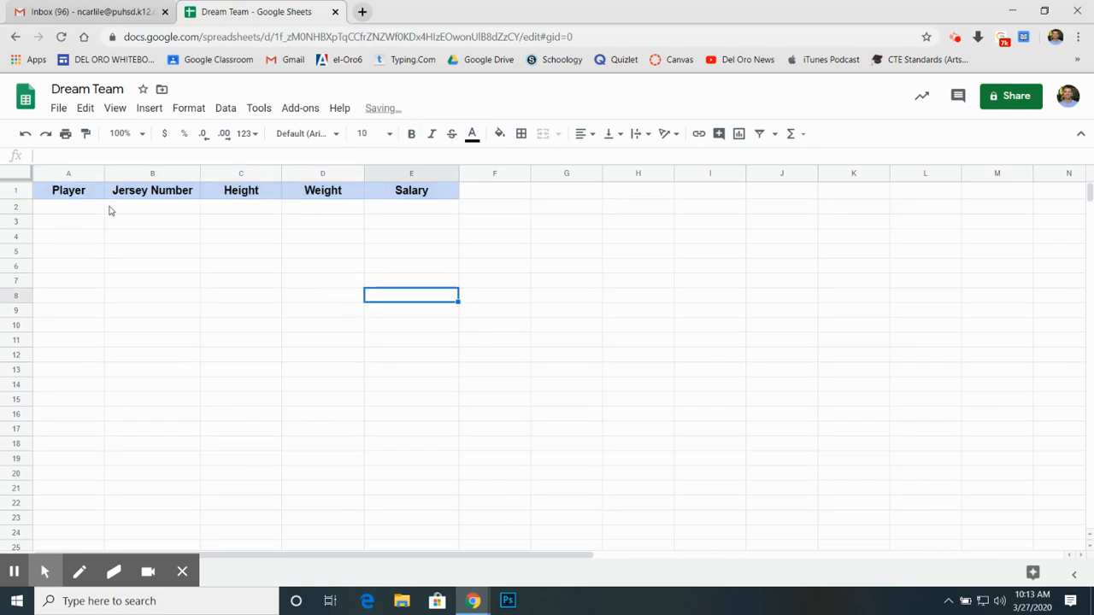
Step: Widen columns B, C and D a little more and column A clearly more, to fit full player names
drag(200, 174, 215, 174)
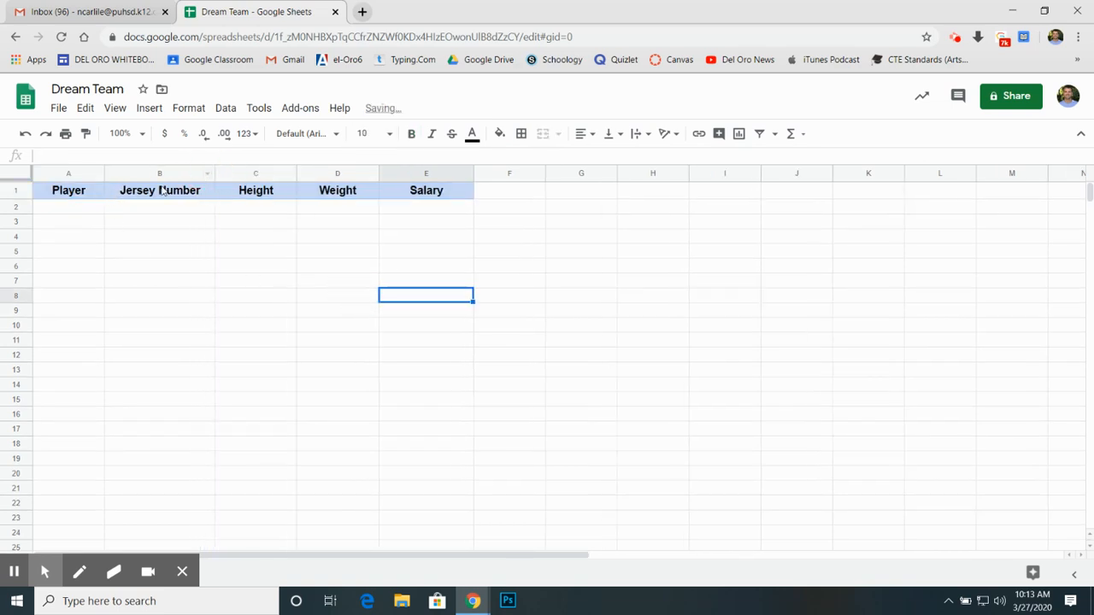
drag(296, 173, 314, 174)
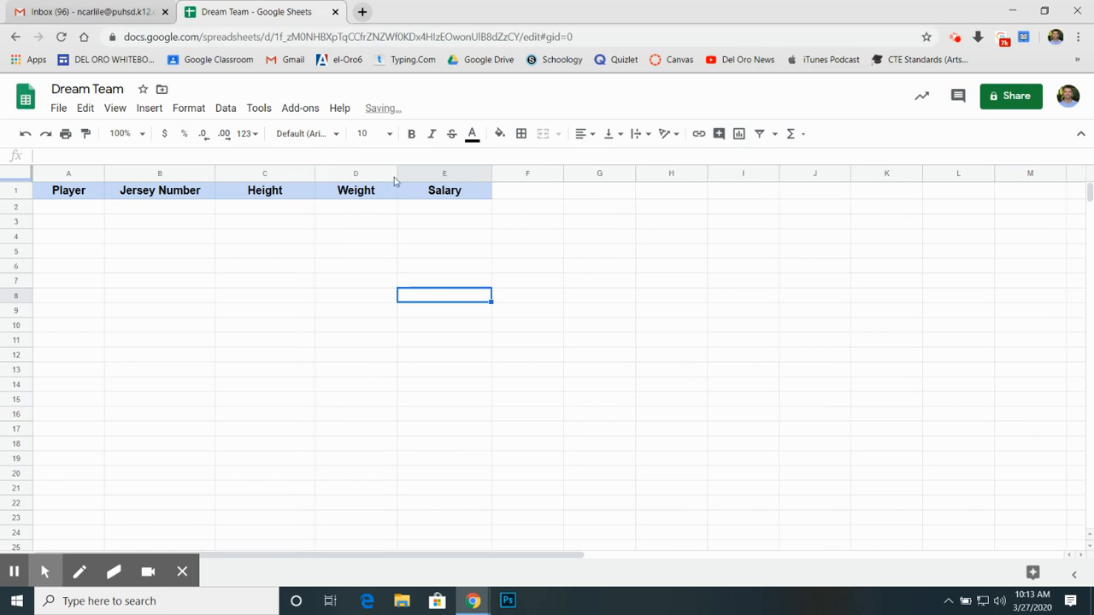
drag(396, 175, 411, 176)
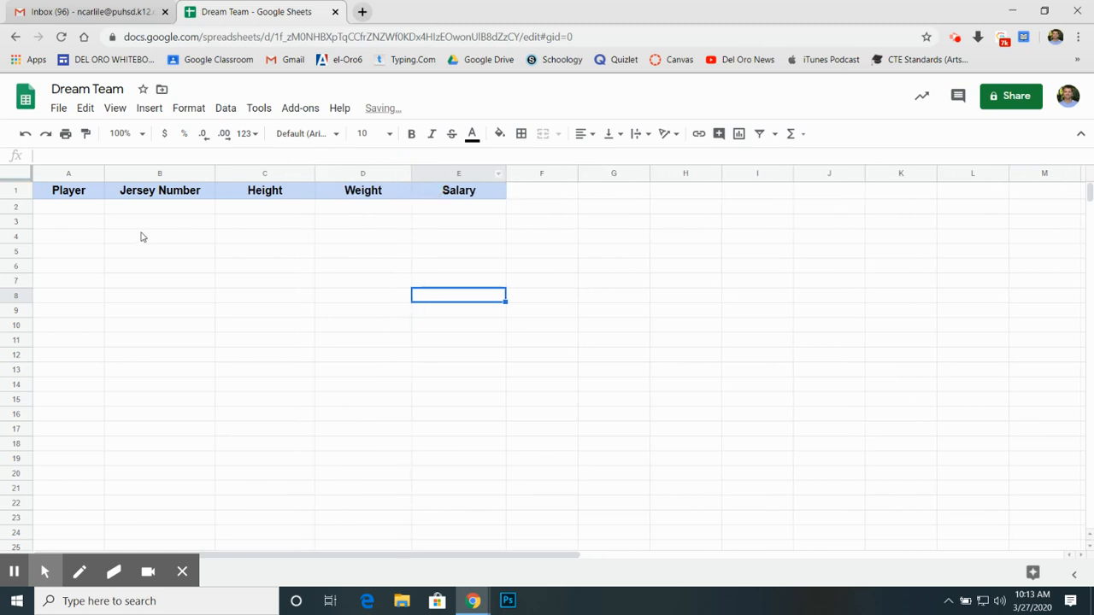
click(77, 210)
drag(104, 174, 158, 173)
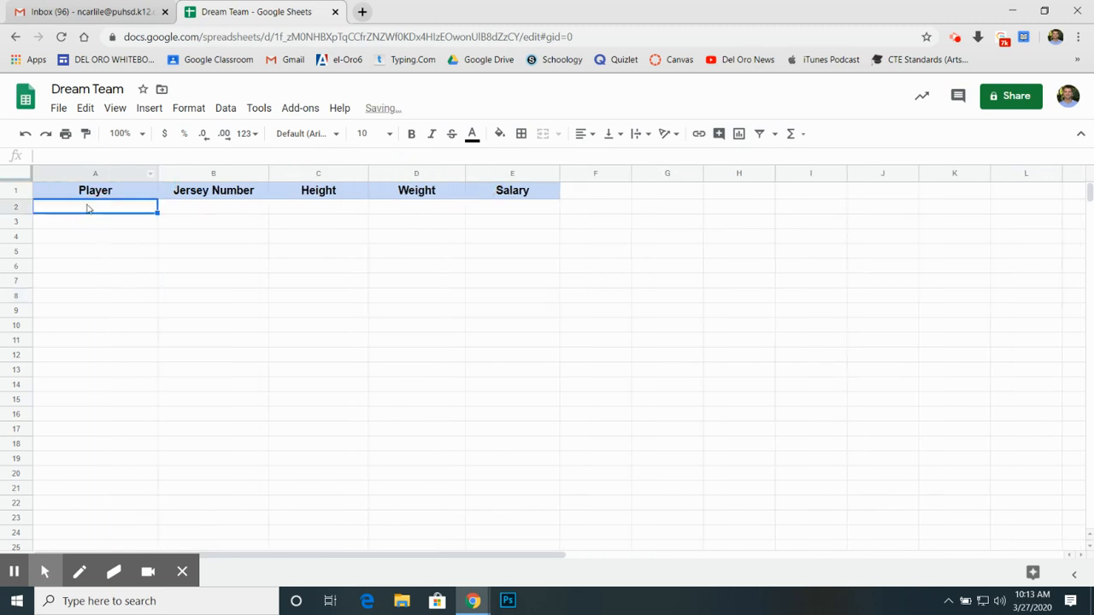
Step: Enter Michael Jordan in A2 with jersey number 9 in B2 and height 78 in C2
text(Mich)
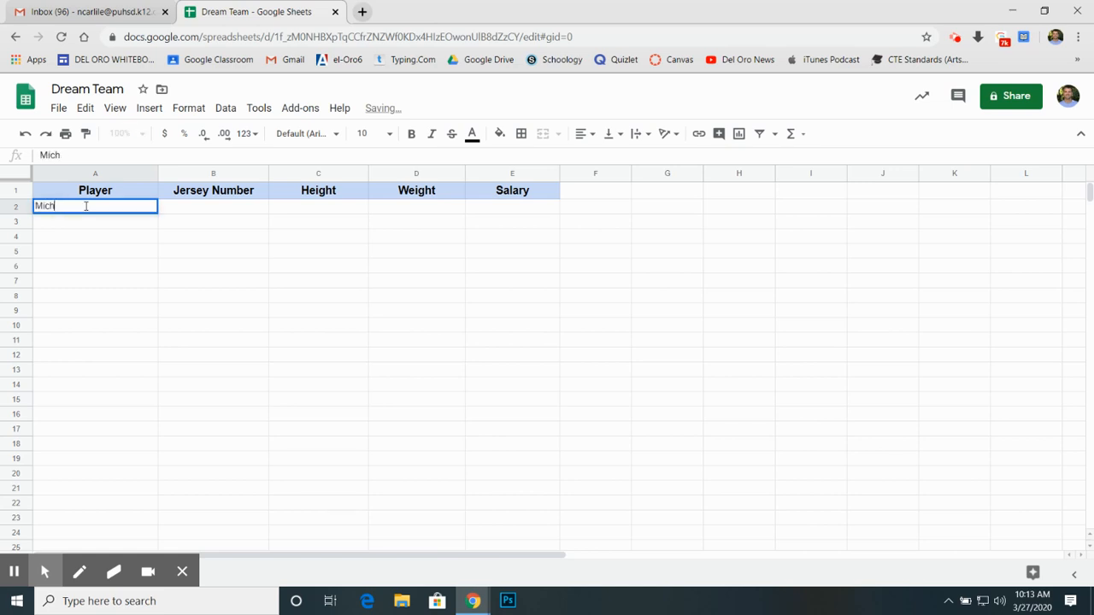
text(ael Jordan)
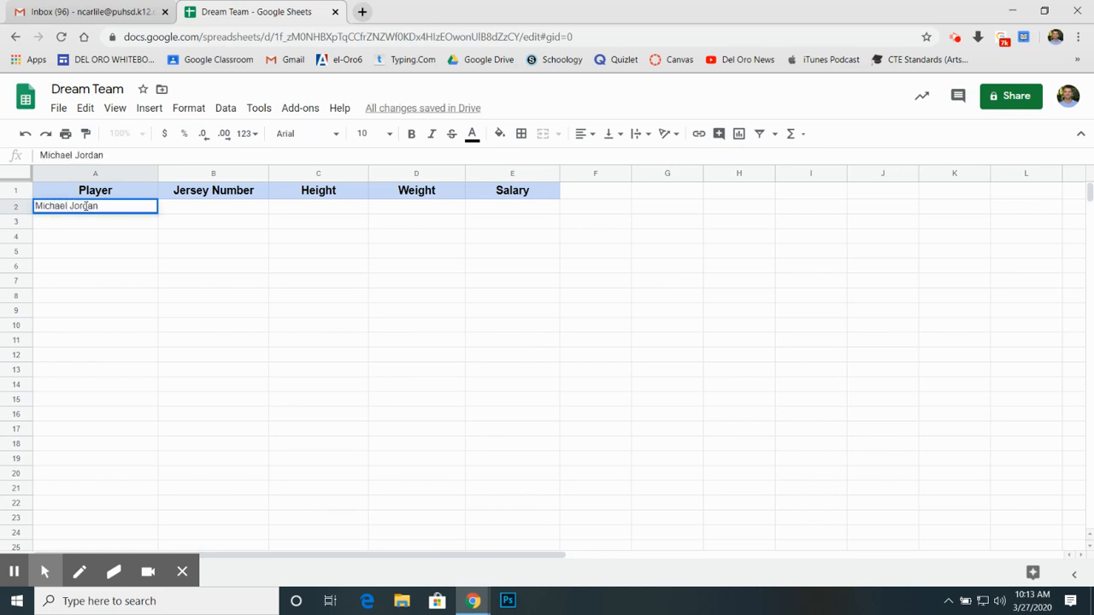
key(Tab)
text(23)
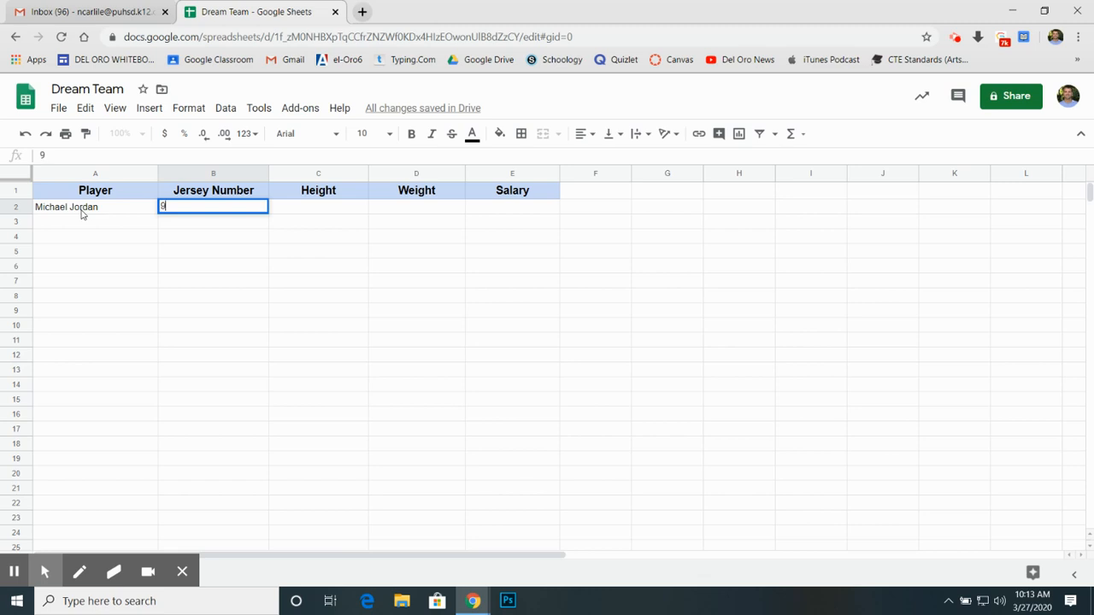
key(Tab)
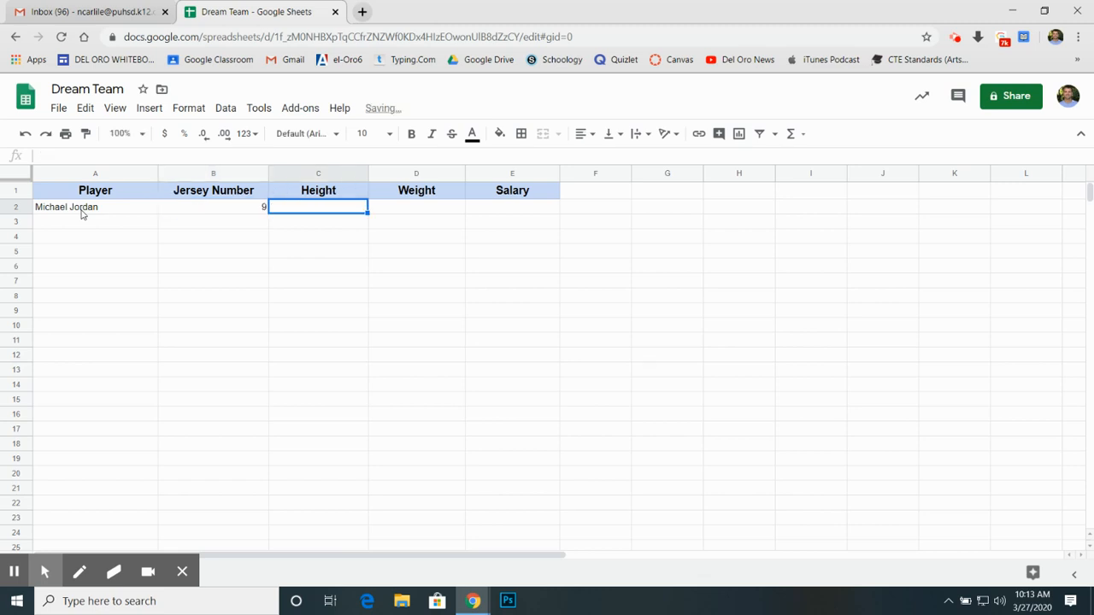
text(78)
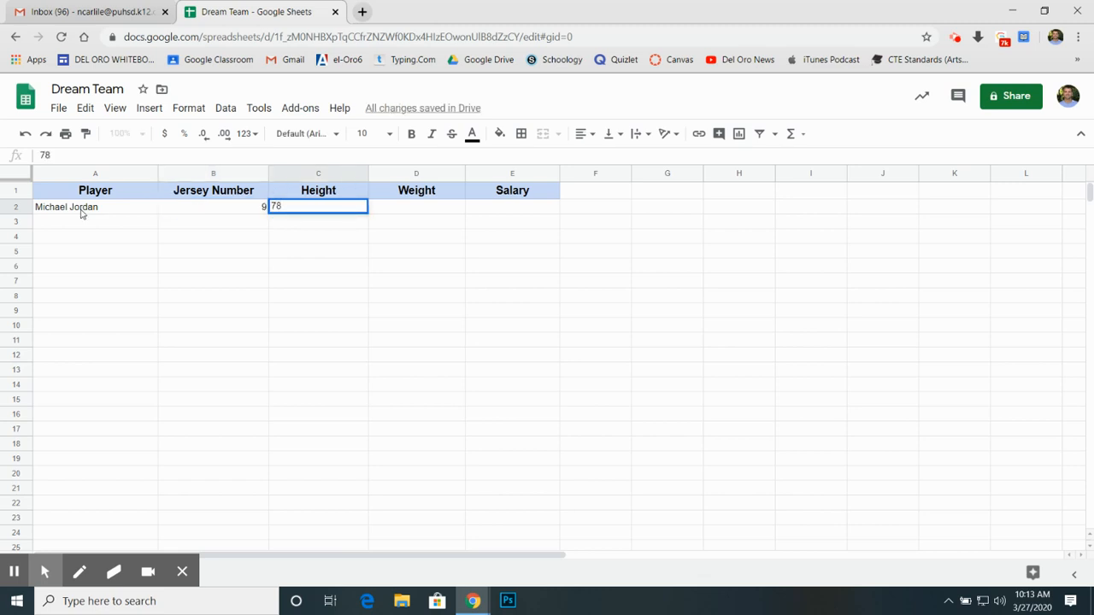
click(380, 256)
Step: Change the header in C1 to Height (in.) to show the unit
click(345, 189)
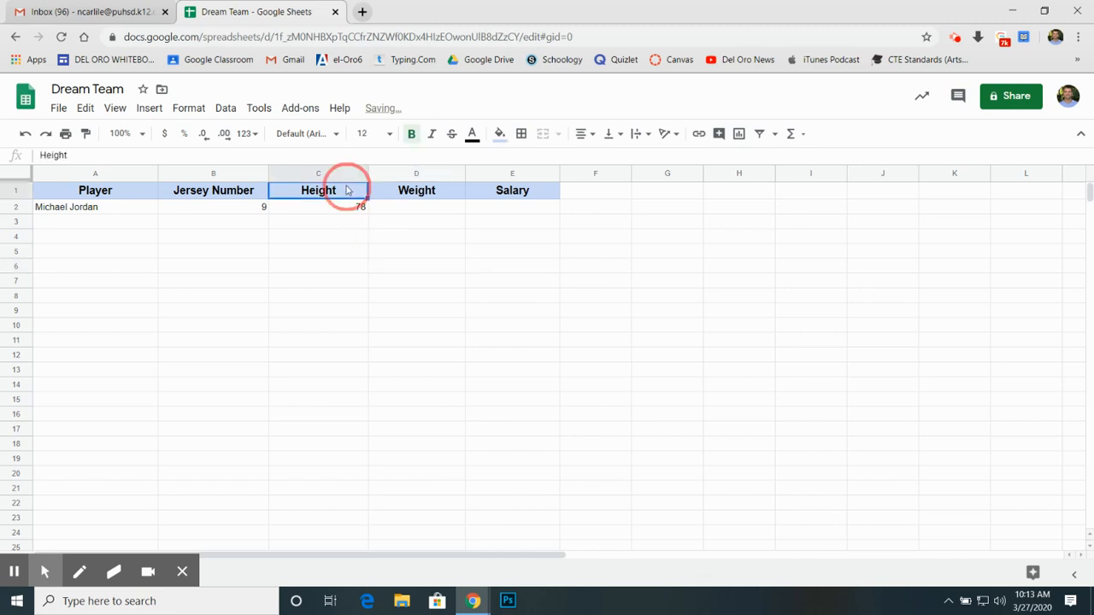
text()inches)
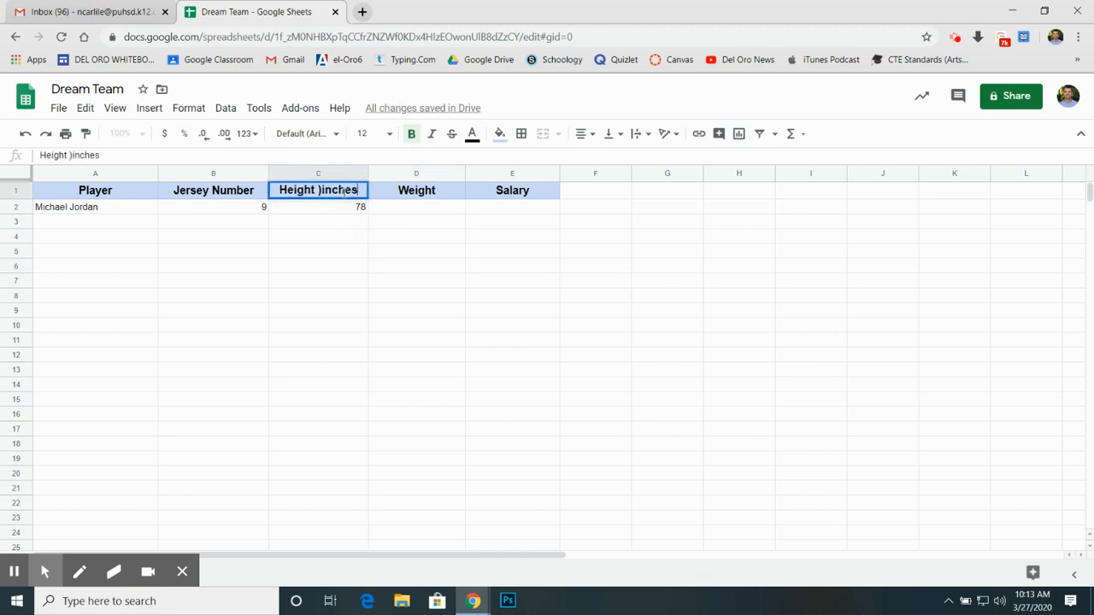
key(BackSpace)
key(BackSpace)
key(BackSpace)
key(BackSpace)
key(BackSpace)
key(BackSpace)
key(BackSpace)
text(()
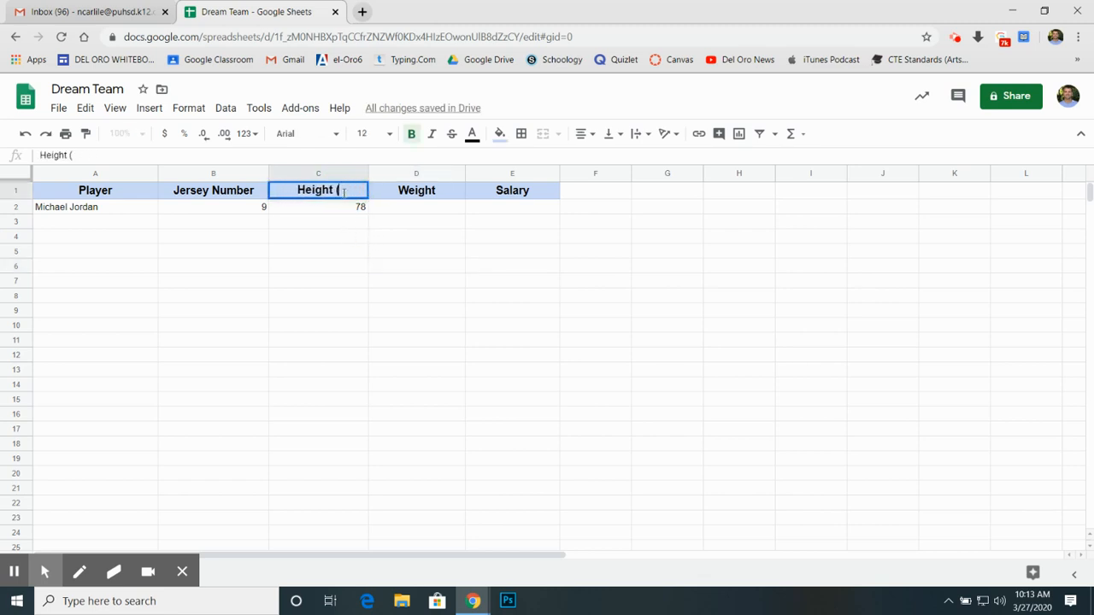
text(in.))
click(418, 176)
click(447, 195)
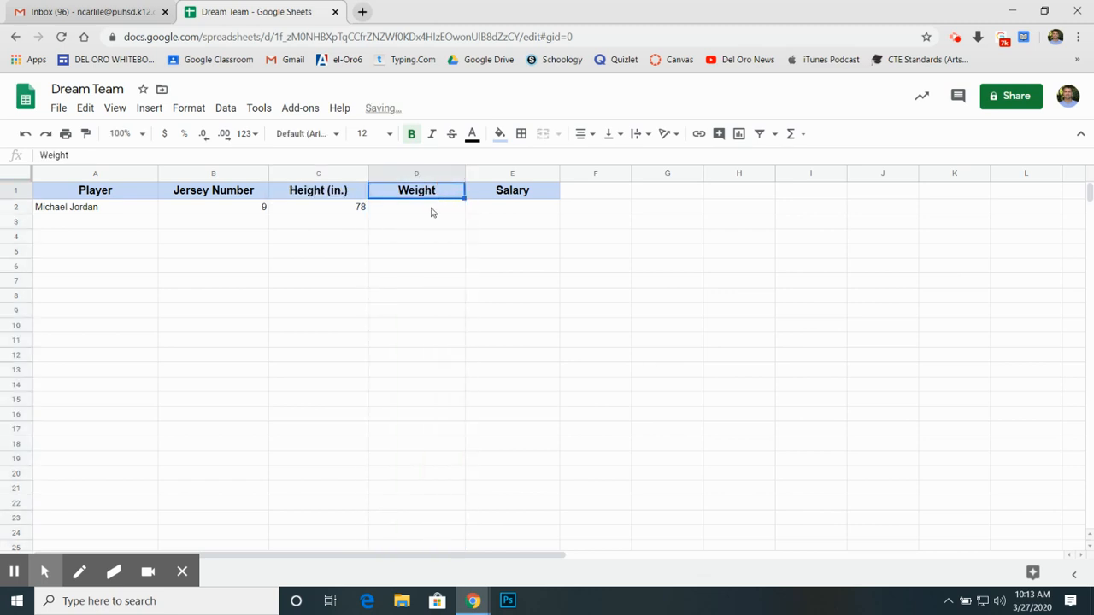
Step: Complete Michael Jordan's row with weight 198 in D2 and salary 4000000 in E2
click(429, 213)
text(198)
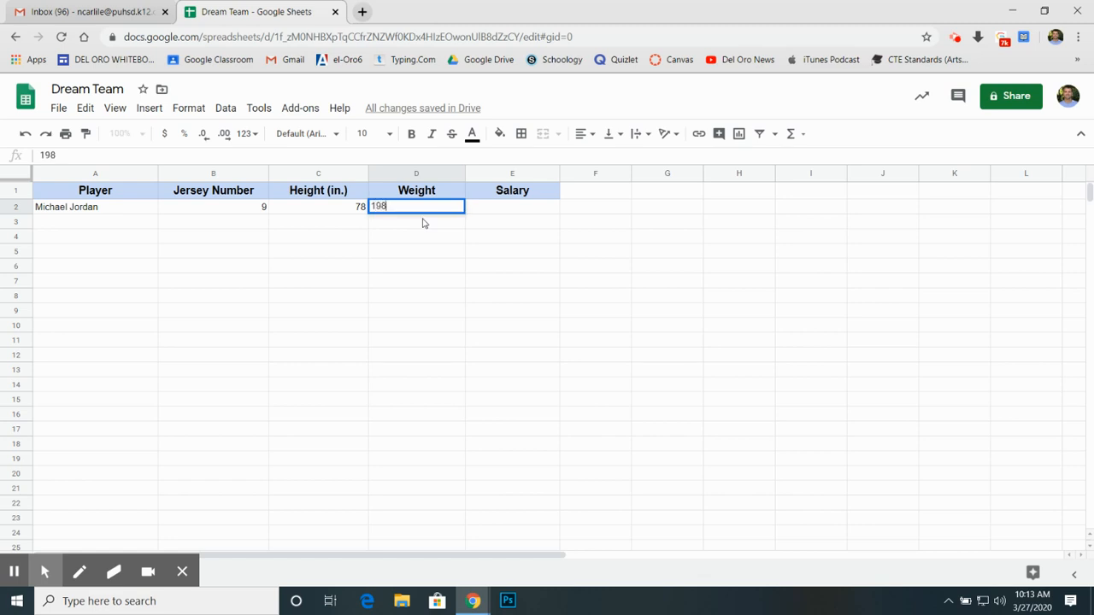
click(510, 215)
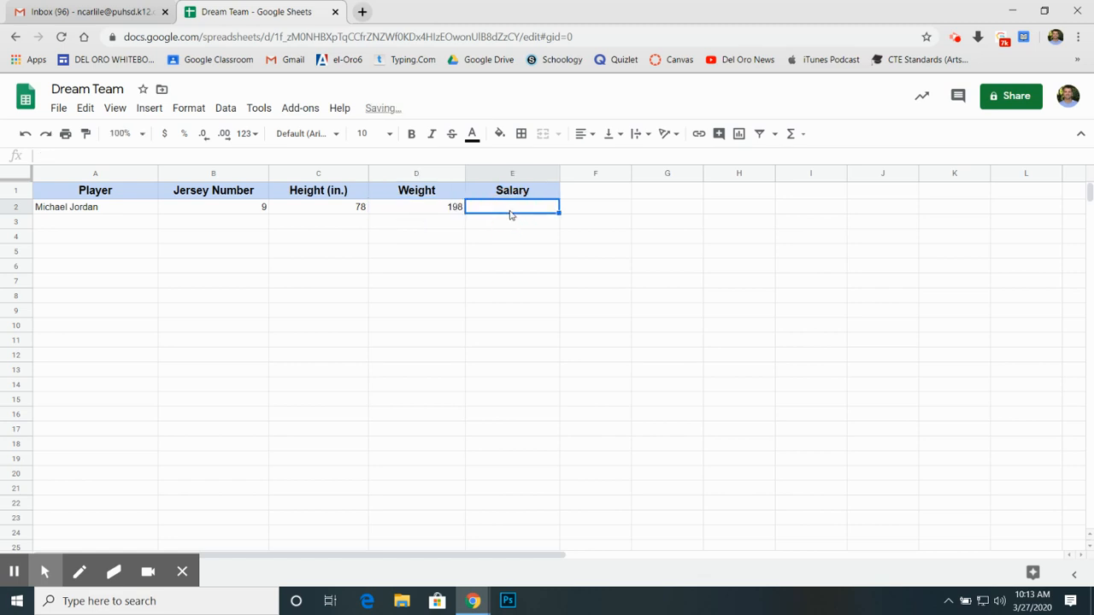
text(4)
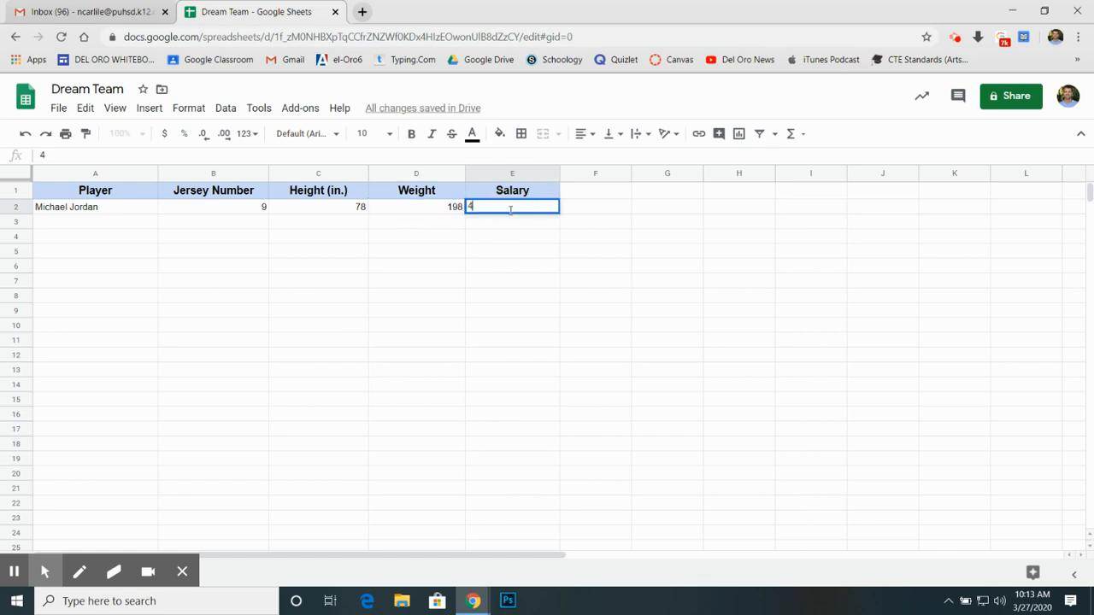
text(000000)
click(512, 254)
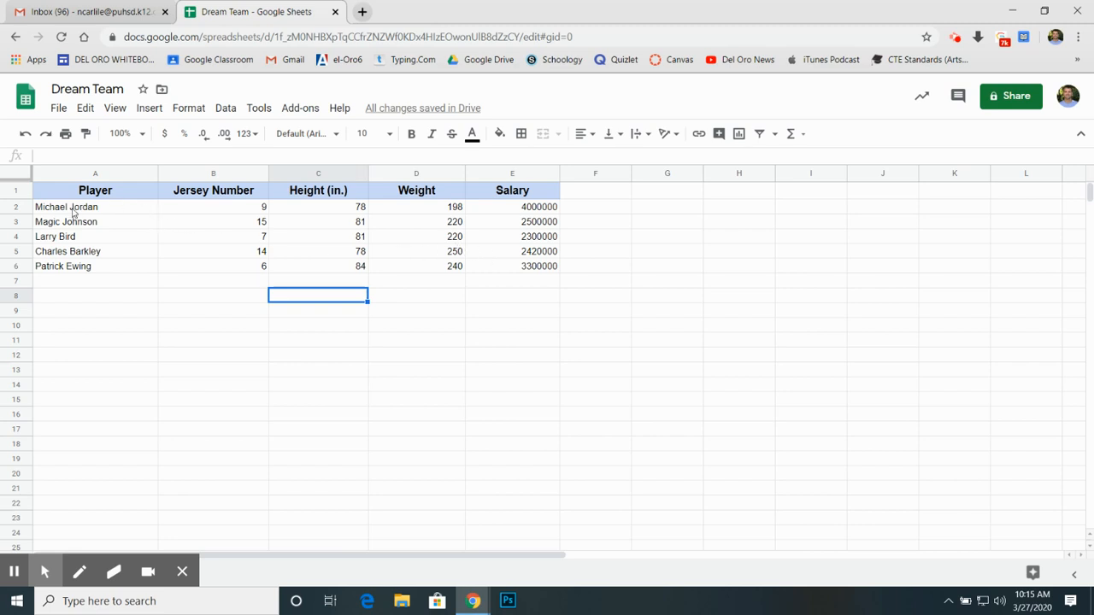
Step: Center-align the player data in A2 through E6
drag(73, 212, 547, 275)
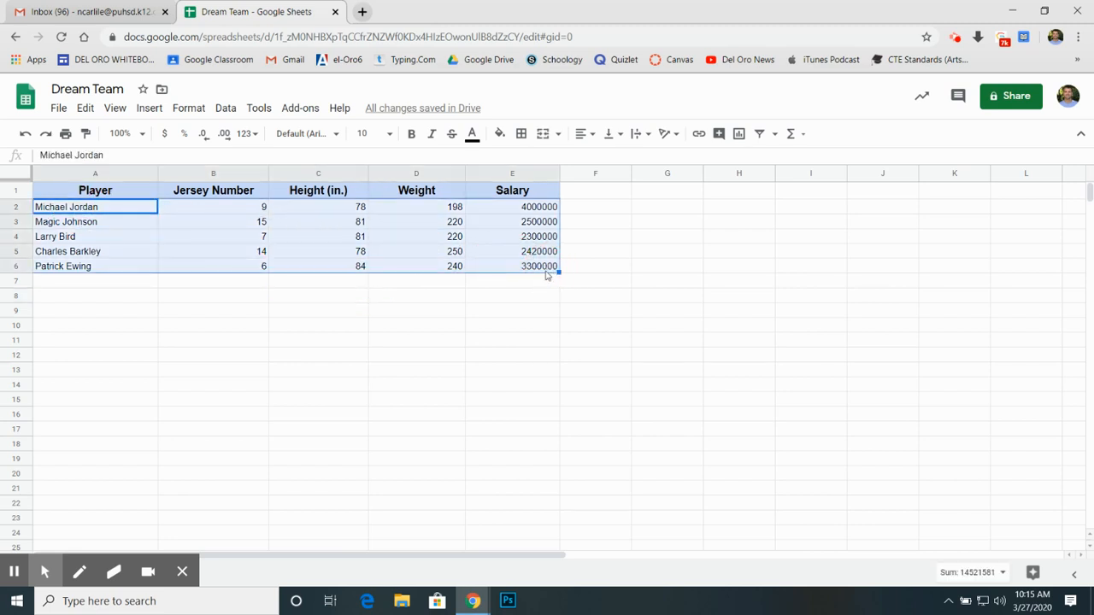
click(584, 133)
click(605, 161)
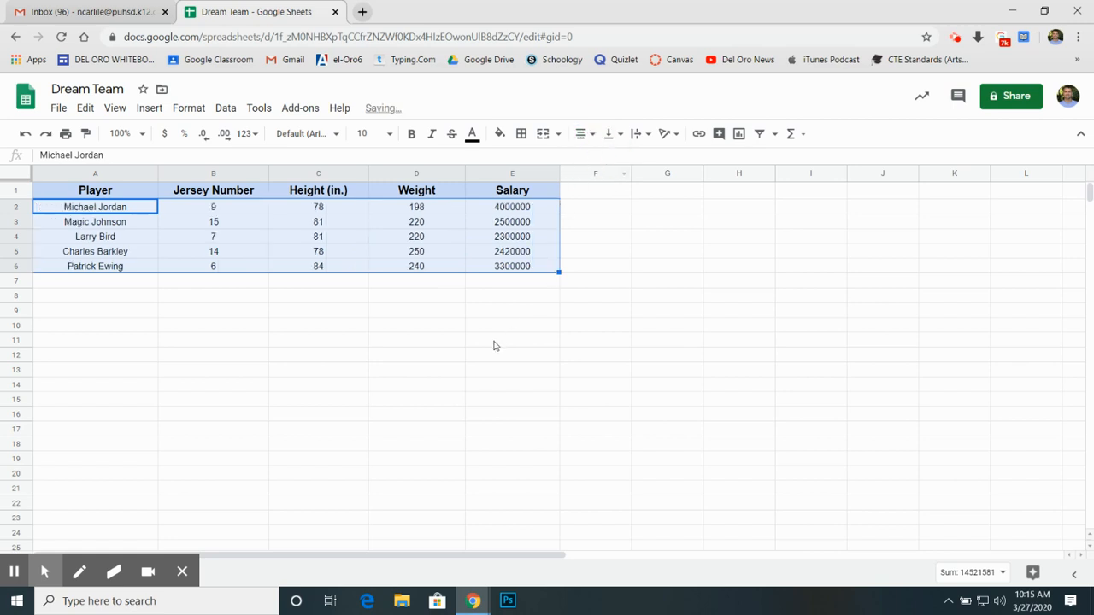
click(603, 342)
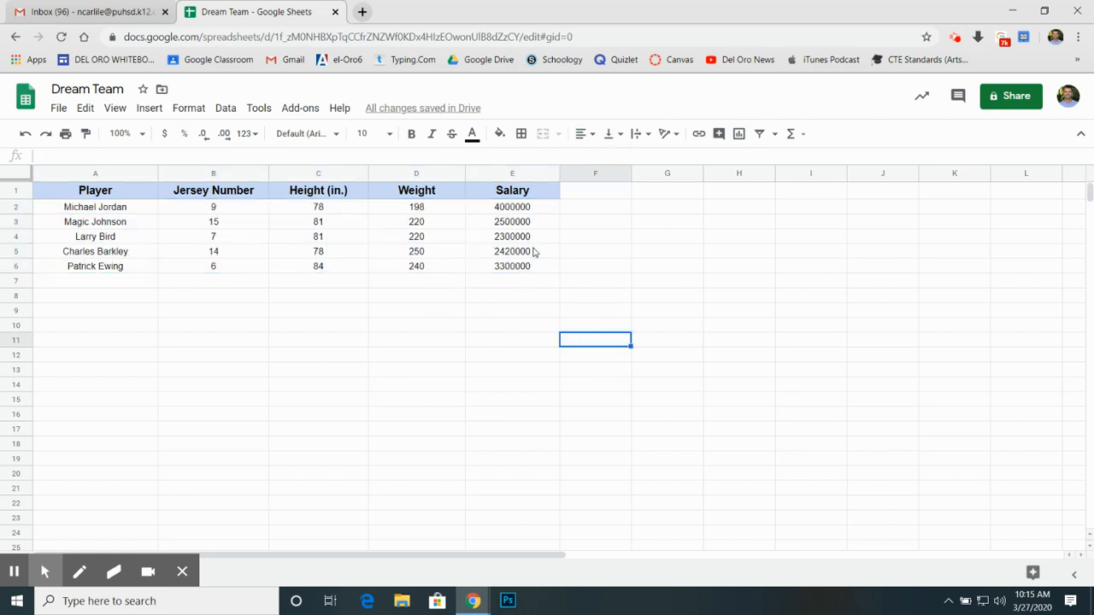
Step: Format the Salary column as currency with no decimal places
click(515, 177)
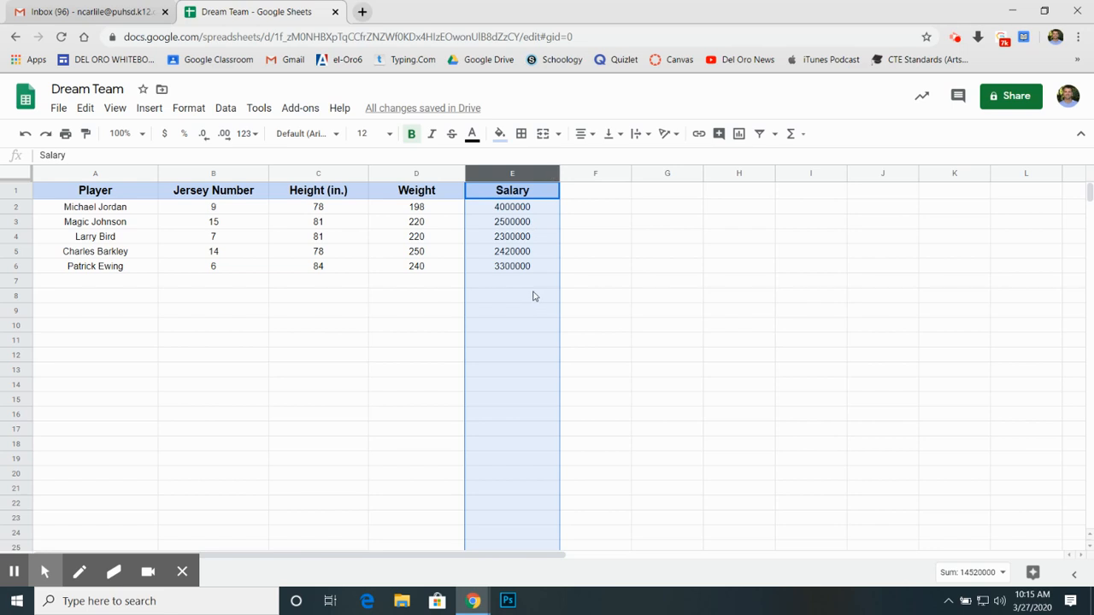
click(166, 136)
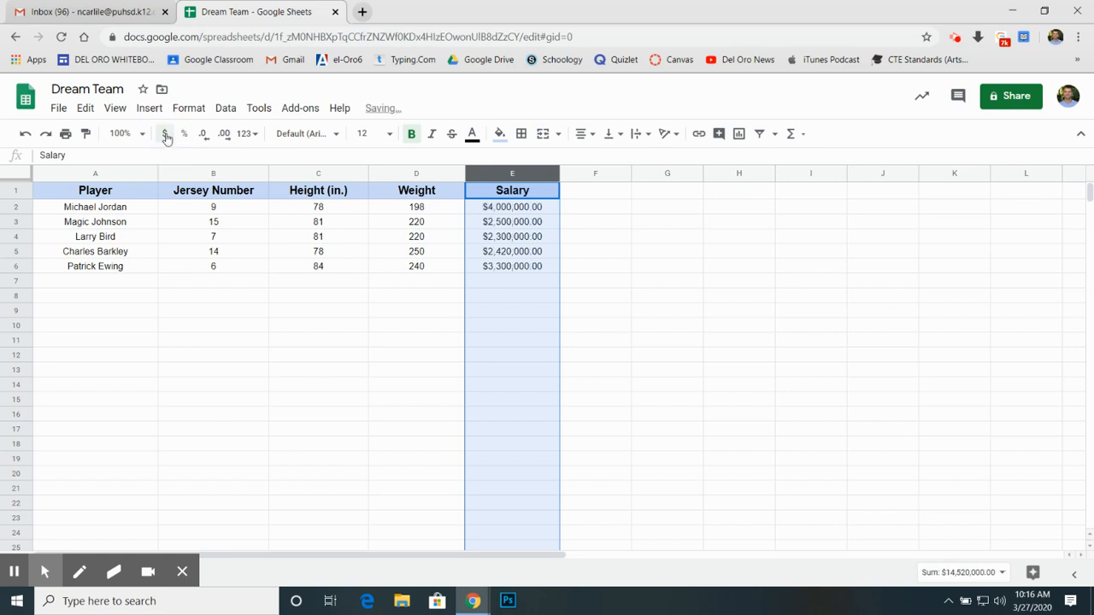
click(578, 357)
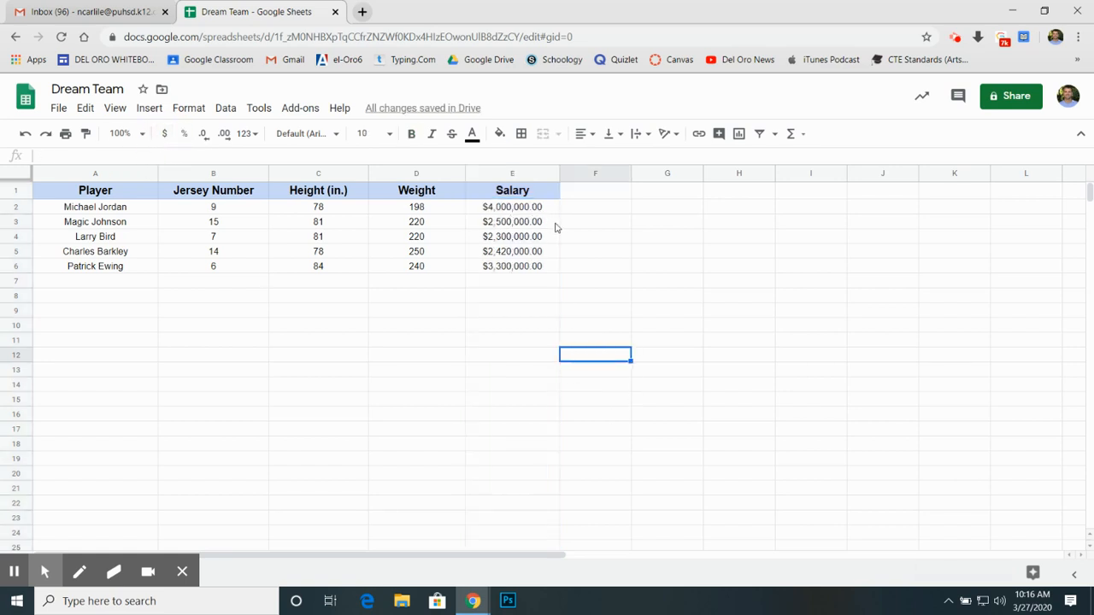
click(513, 177)
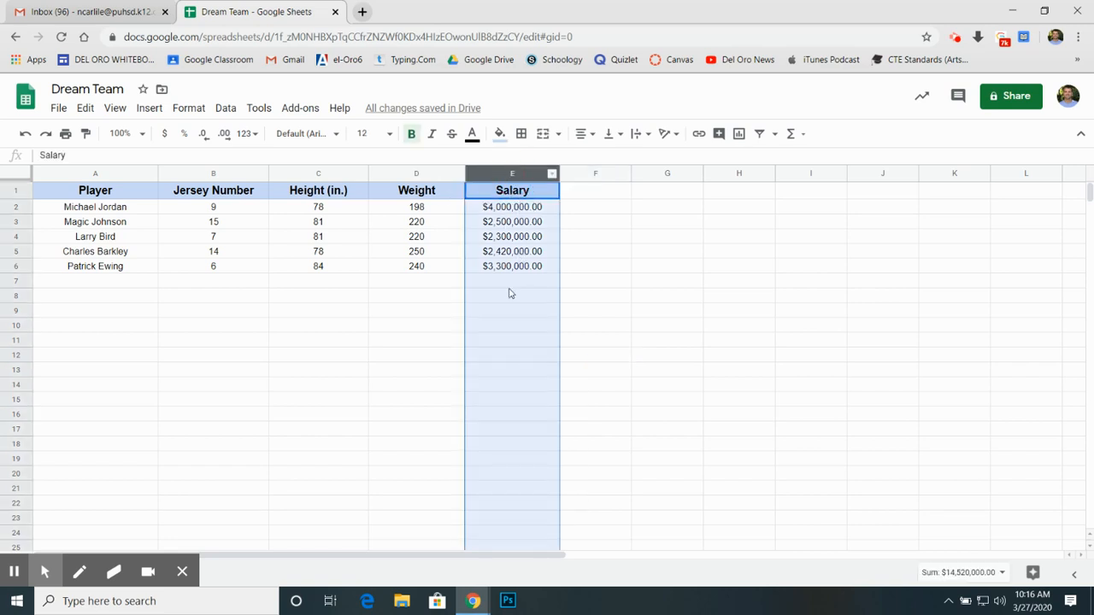
click(203, 135)
click(205, 137)
click(665, 359)
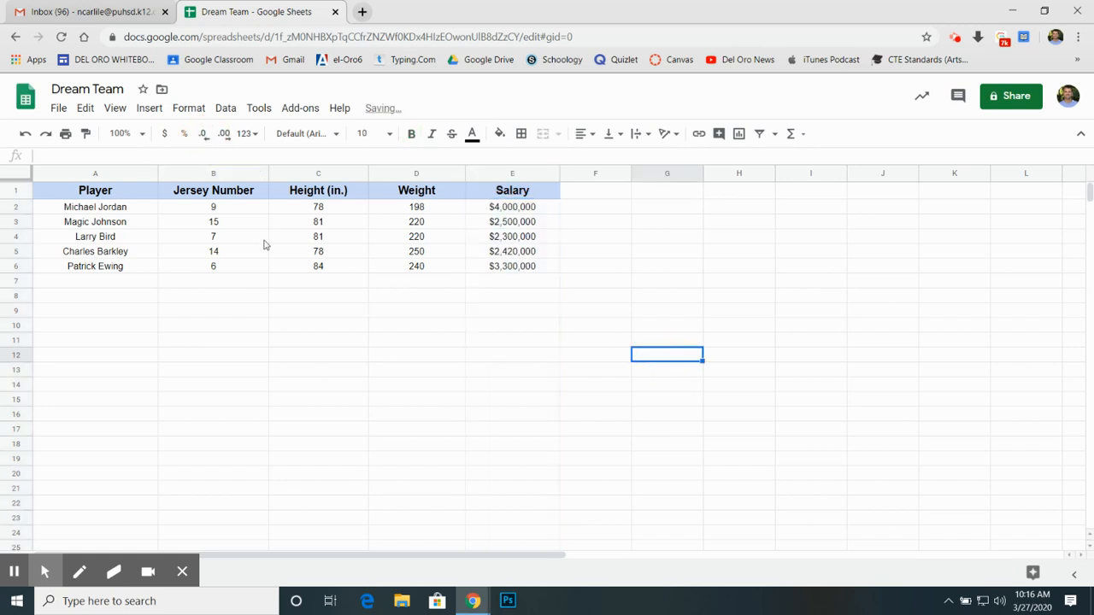
Step: Change the header in D1 to Weight (lbs) to show the unit
double_click(440, 193)
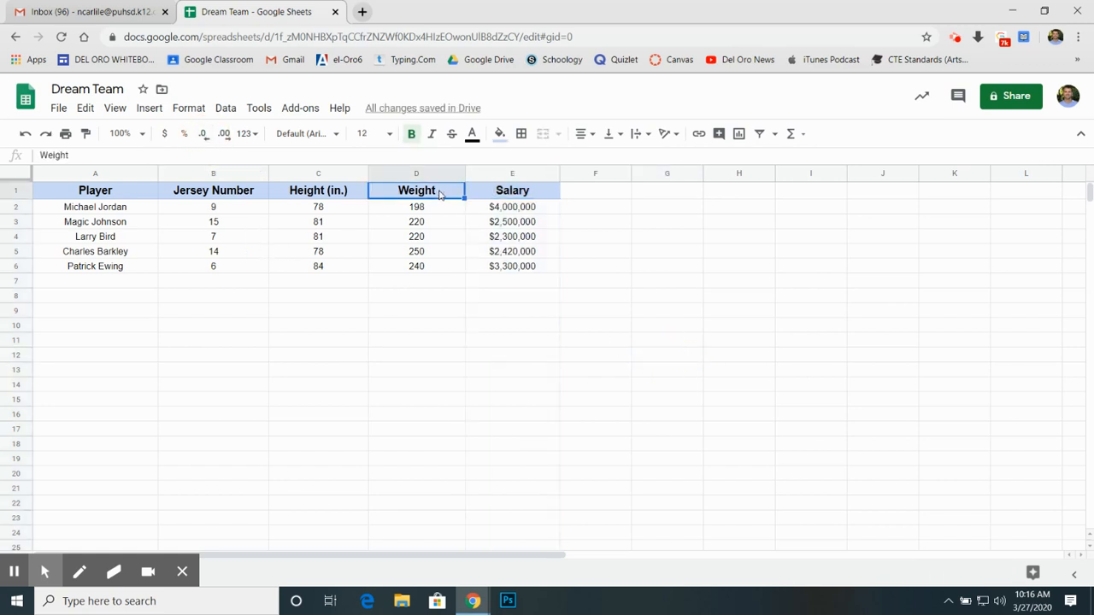
text((lbs))
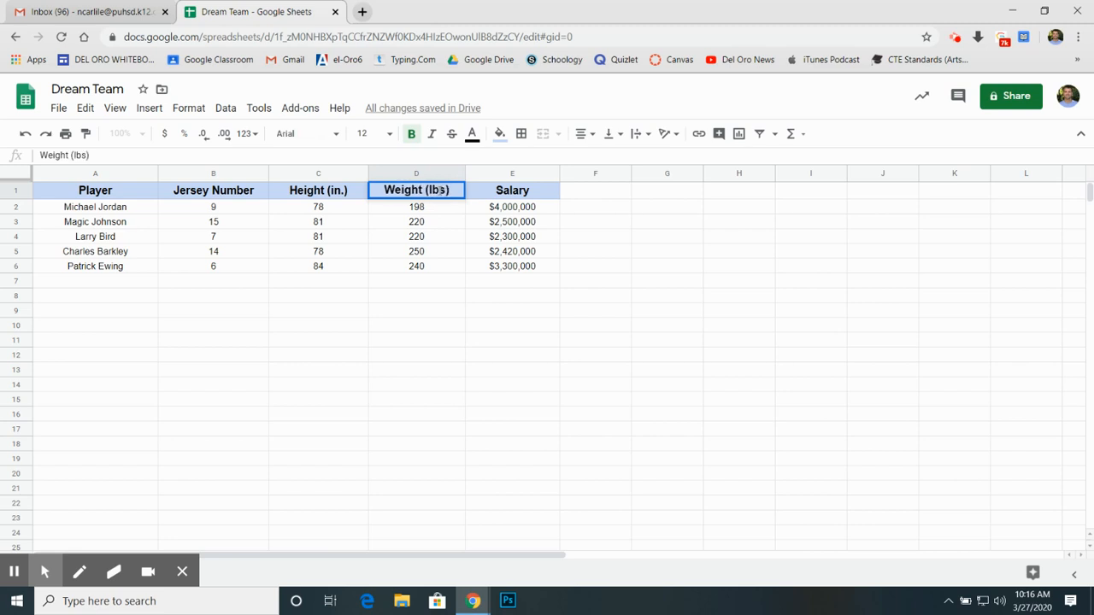
click(457, 346)
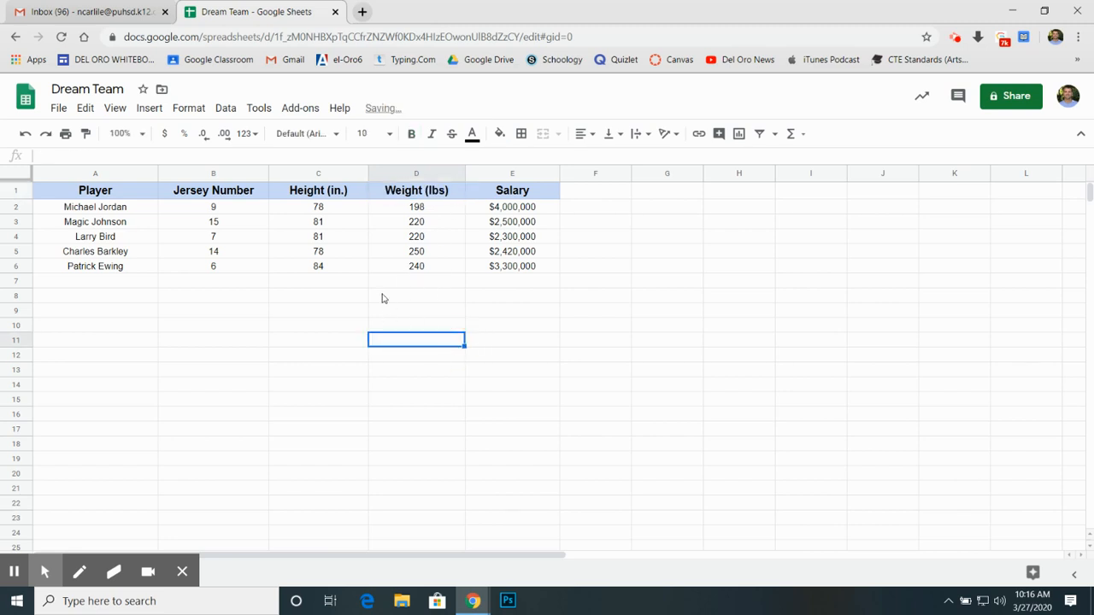
Step: Enter the label Average Height (in.) in C7, below the height values
click(409, 296)
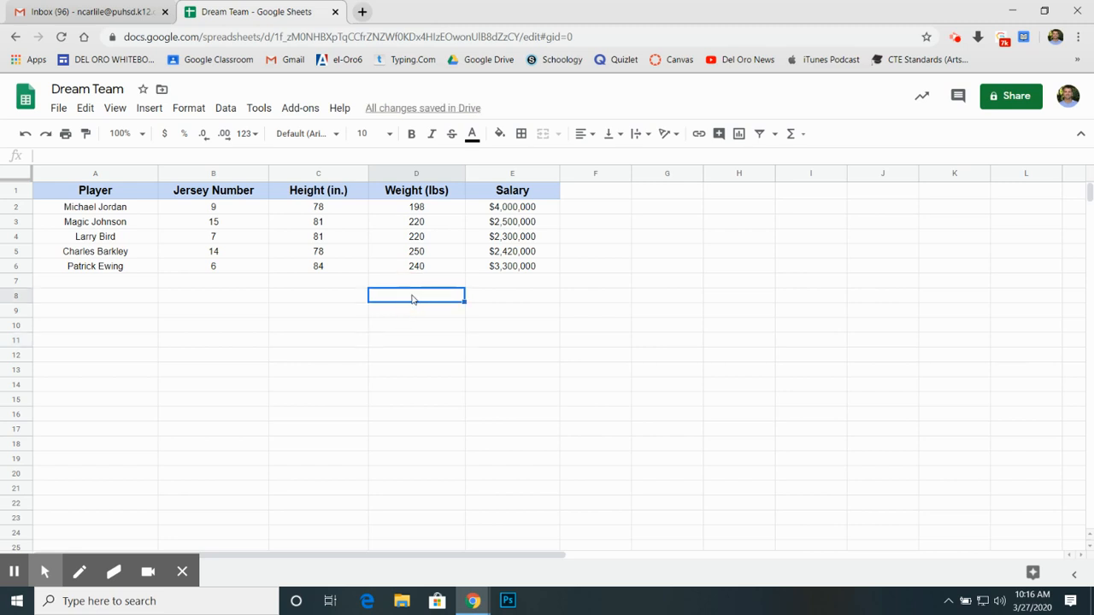
click(511, 282)
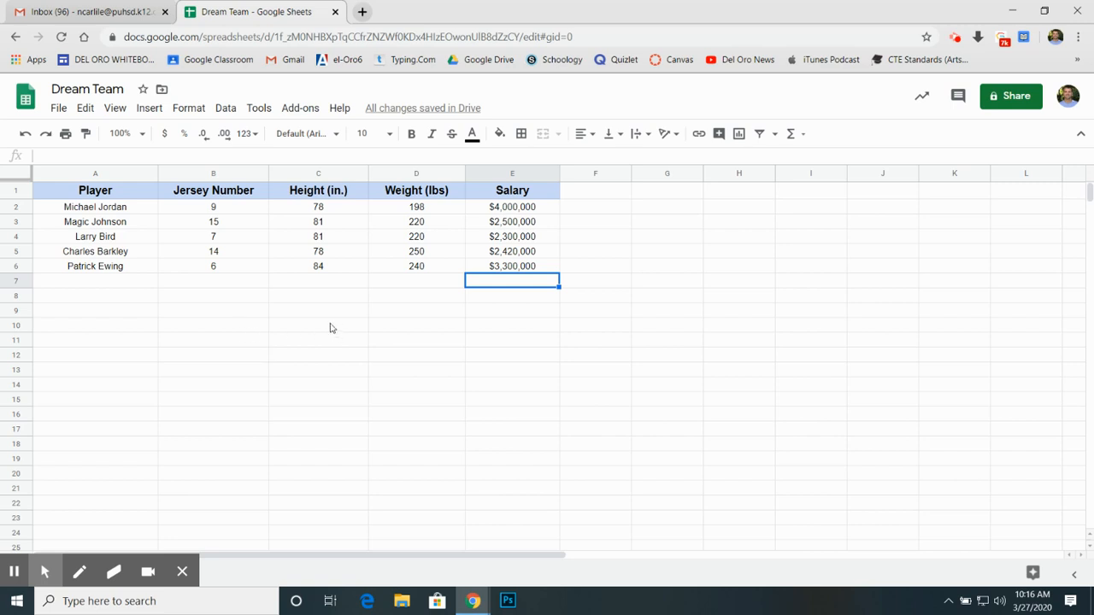
click(333, 284)
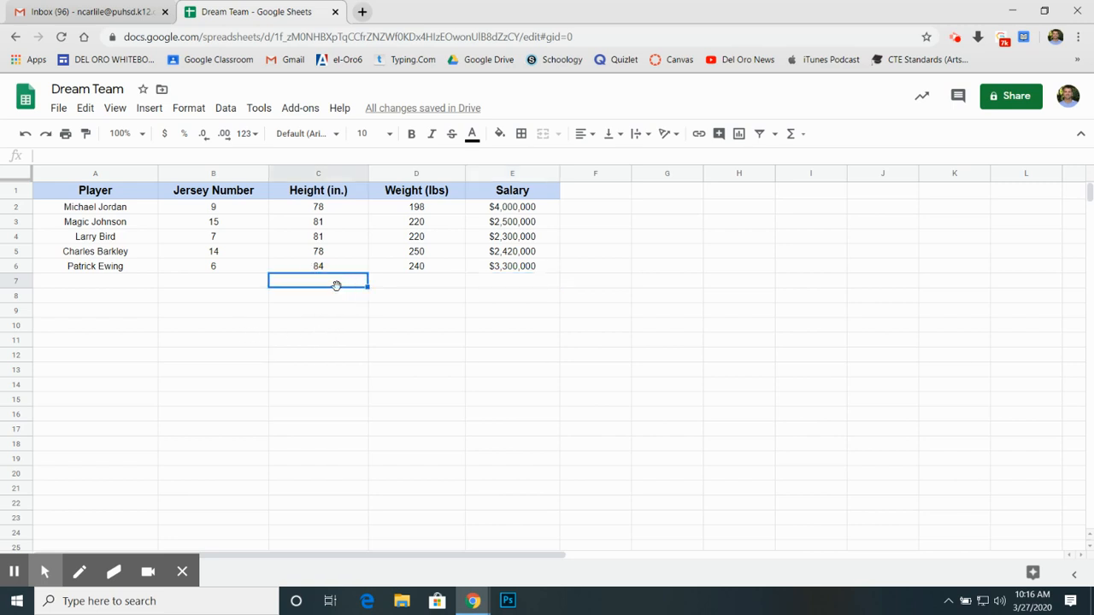
text(Aver)
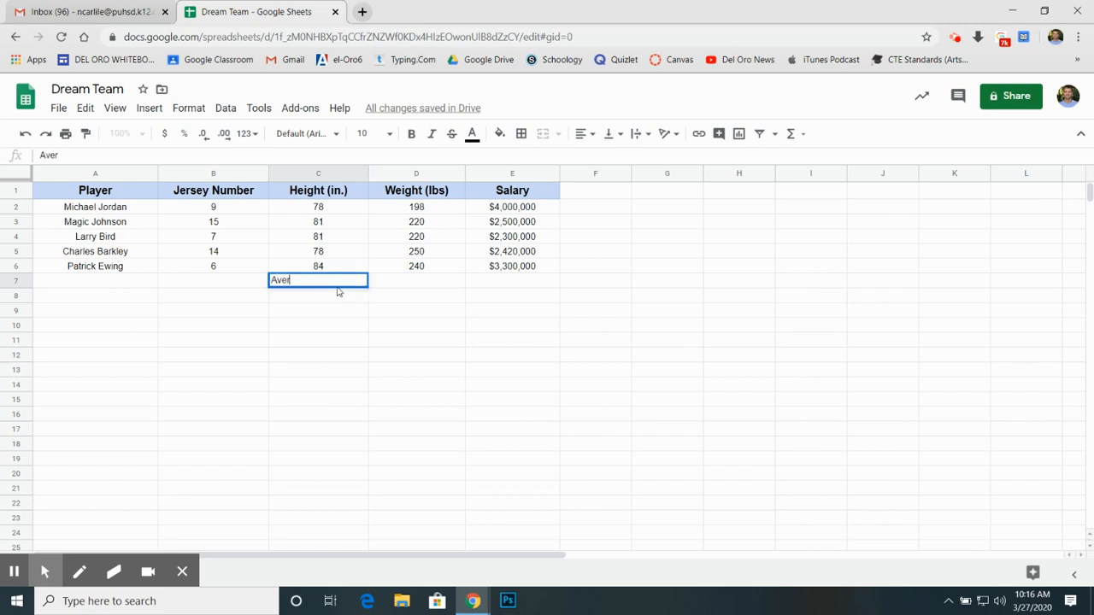
text(age Height (in.)
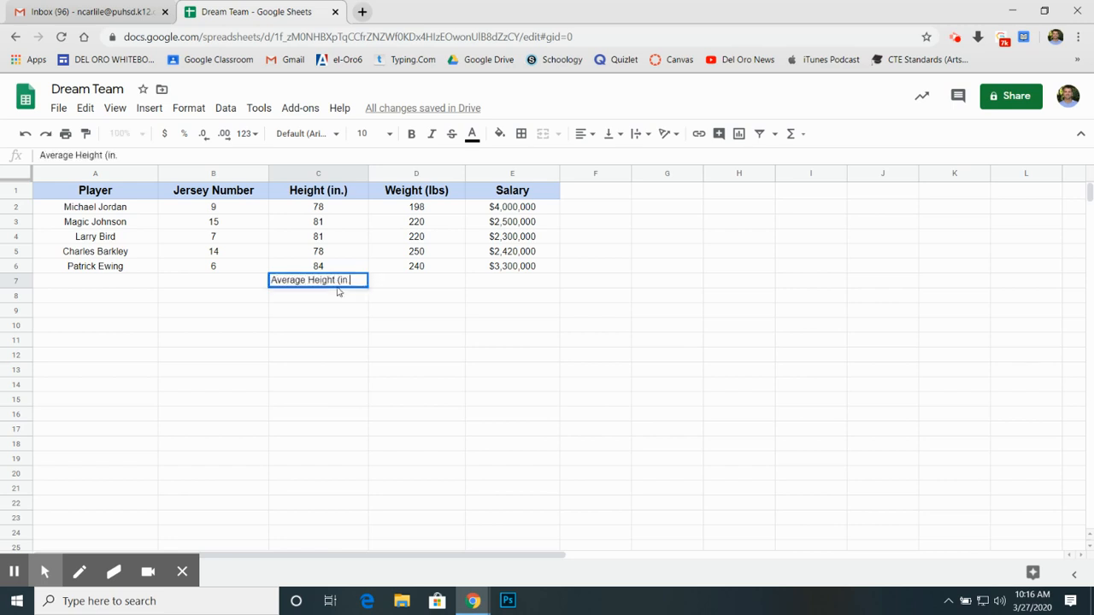
Step: Enter the labels Average Weight (lbs) in D7 and Average Salary in E7
click(408, 286)
text(A)
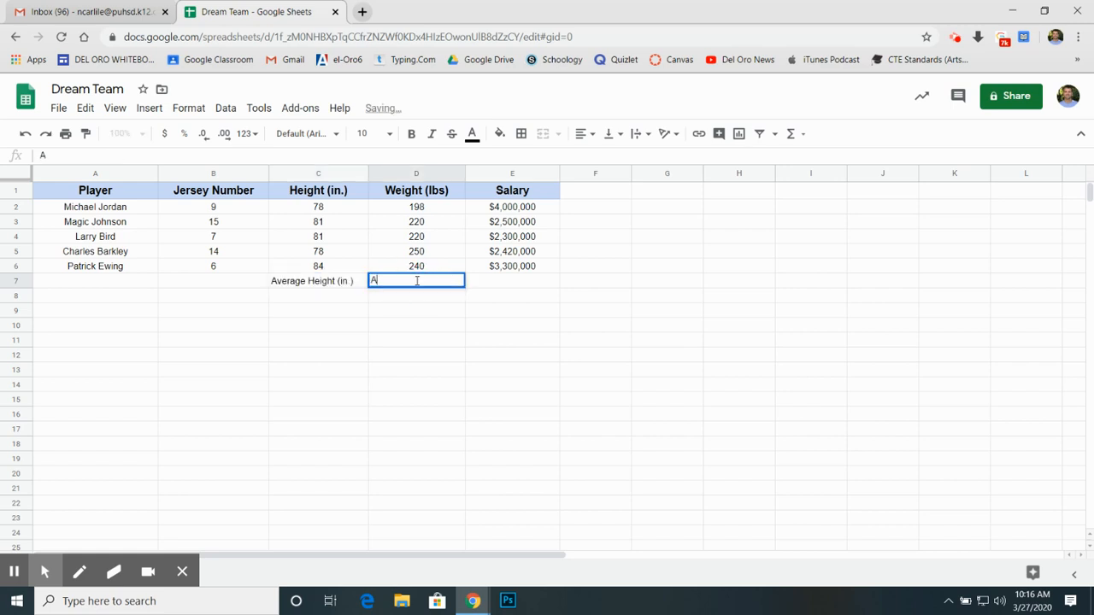
text(verage W)
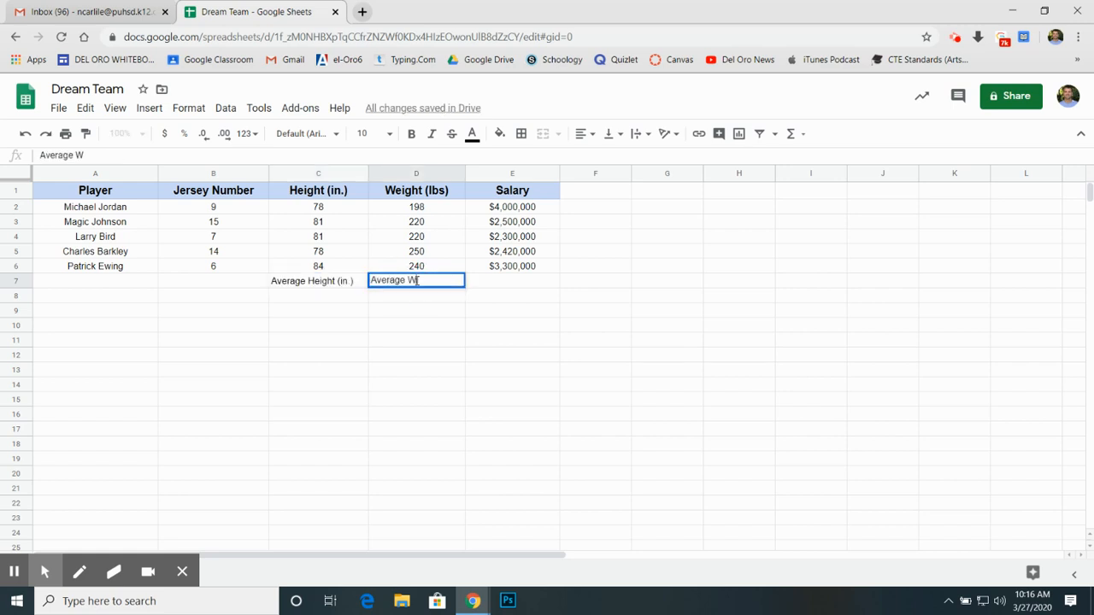
text(eight (lbs))
click(503, 274)
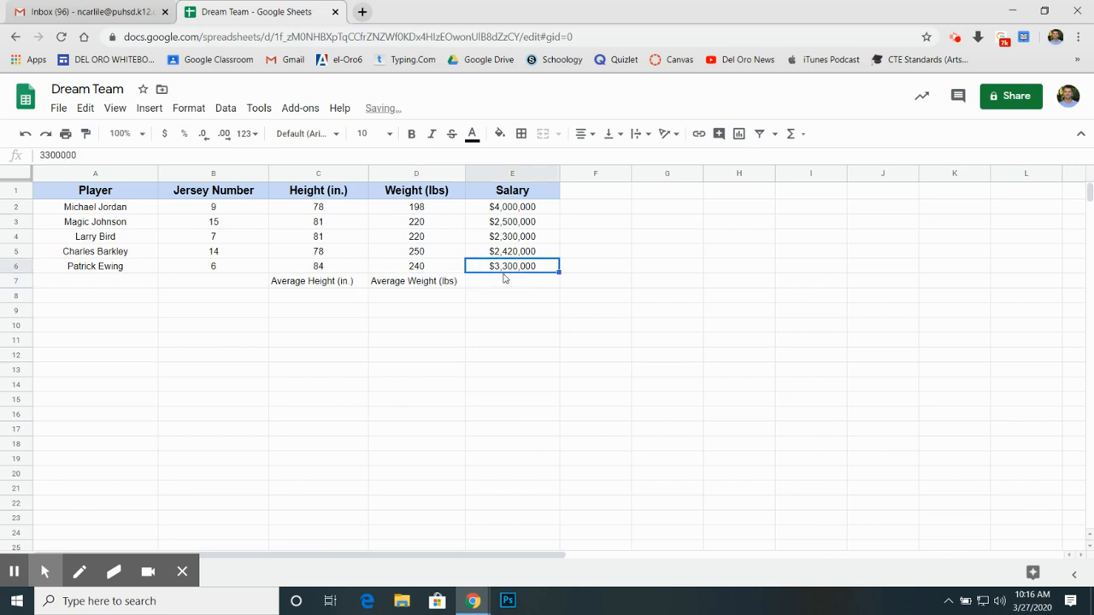
click(500, 288)
text(Averag)
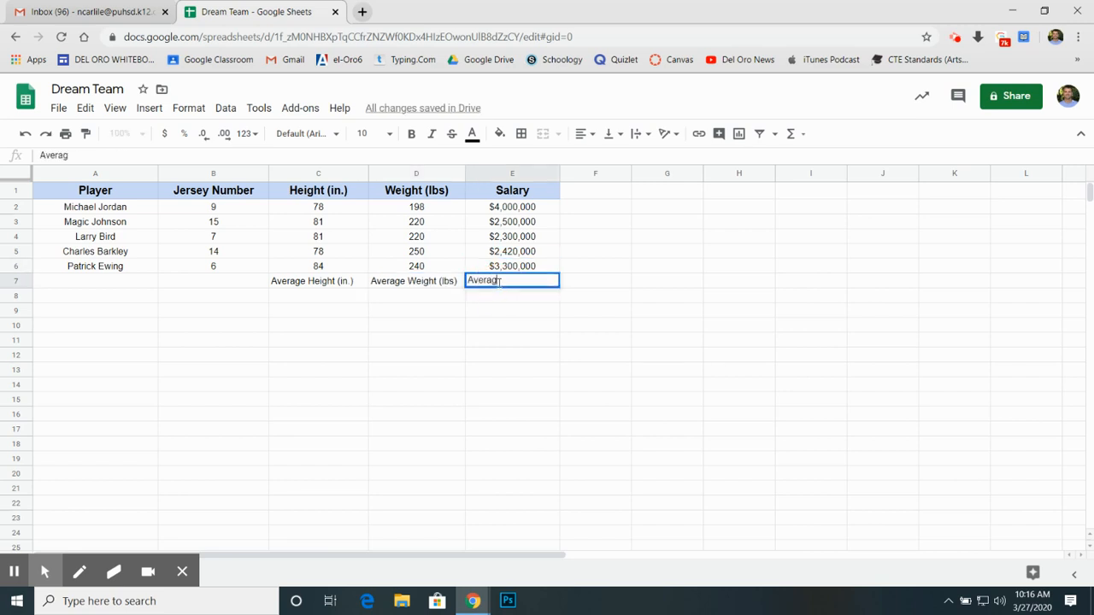
text(e Salary)
Step: Enter the label Total $ Given to Players in E9 and widen column E to fit it
click(493, 313)
text(Tota)
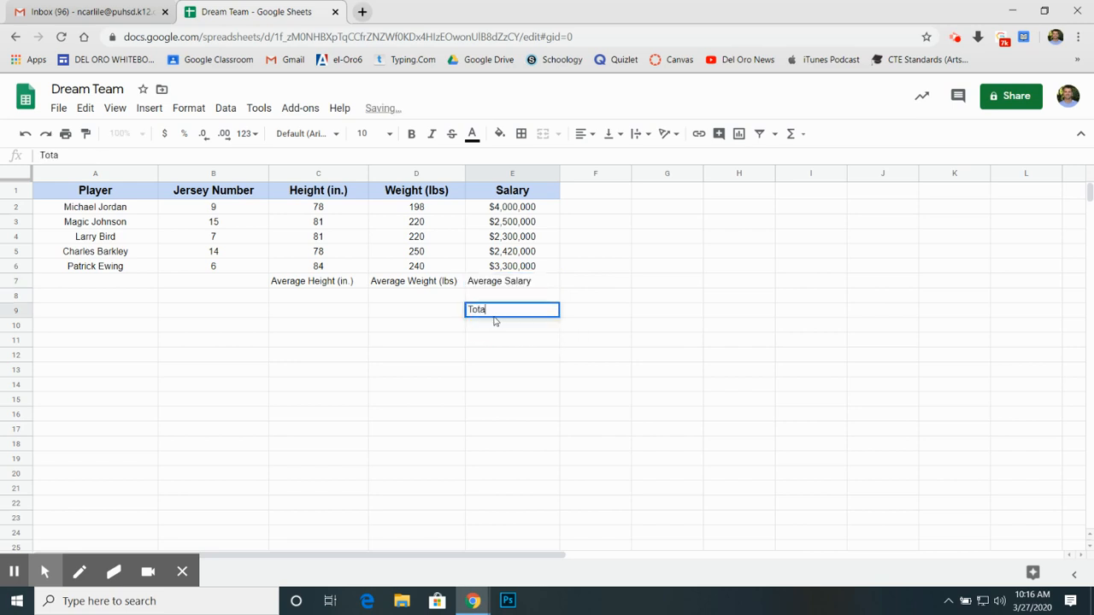
text(l $ Gi)
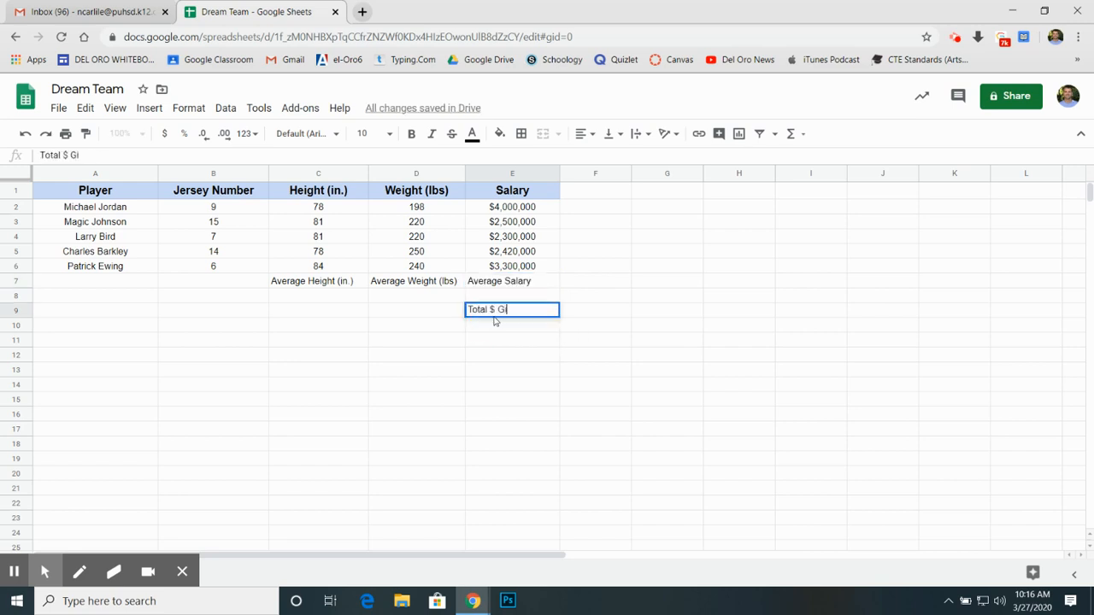
text(ven To)
text( to Players)
click(503, 340)
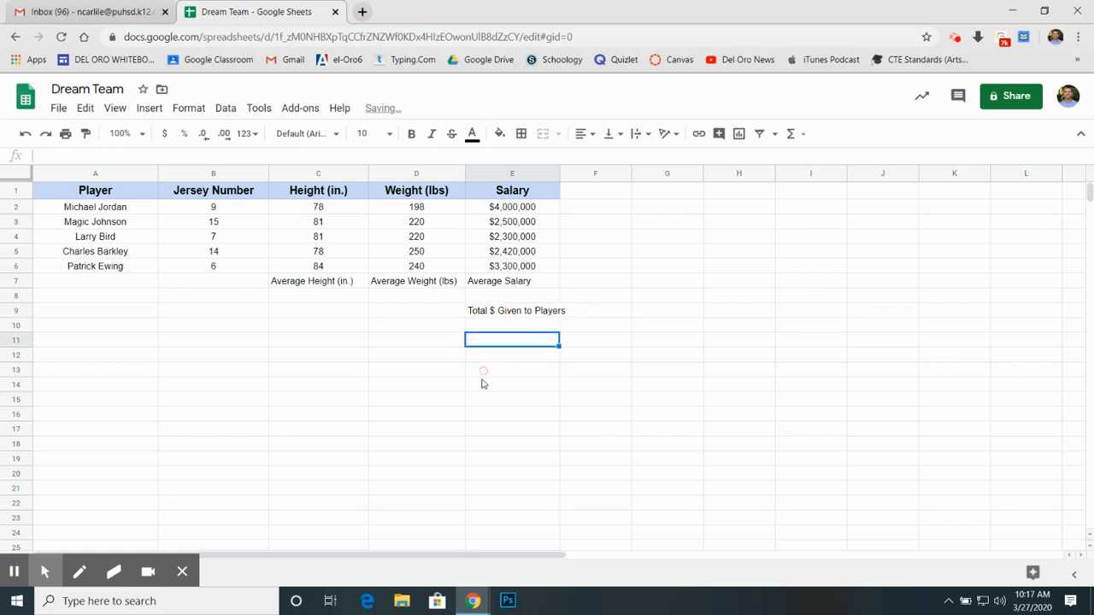
drag(559, 172, 582, 172)
click(471, 410)
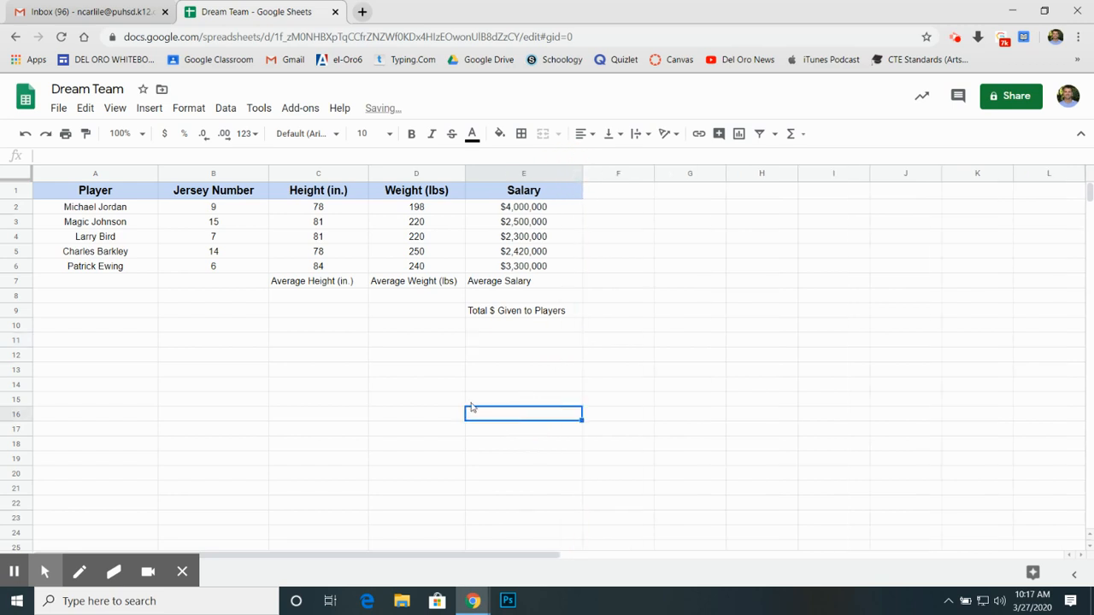
click(341, 287)
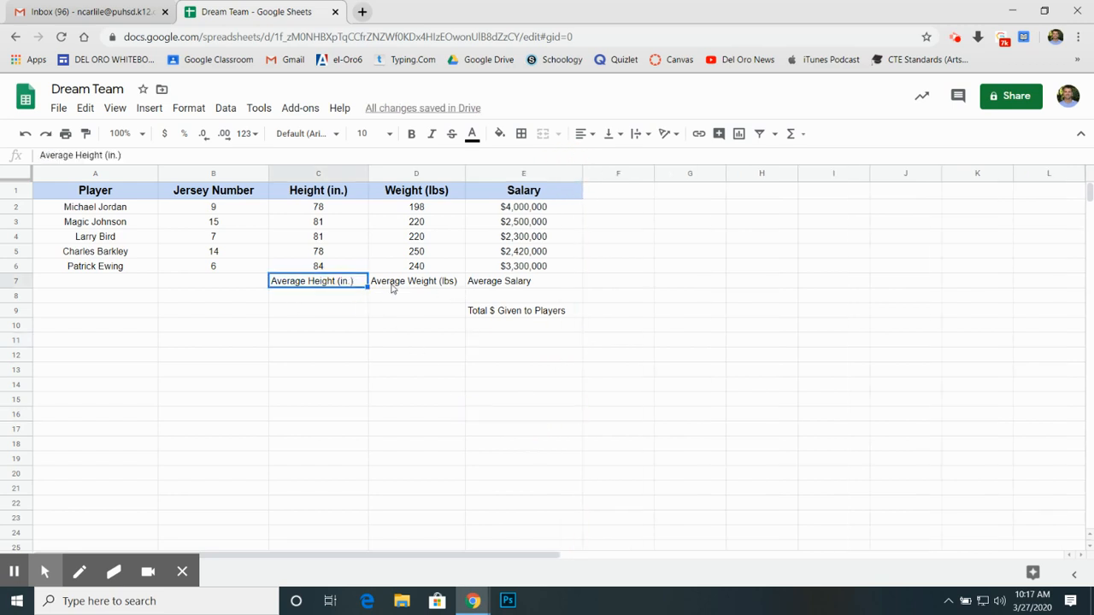
click(393, 288)
click(517, 287)
click(509, 311)
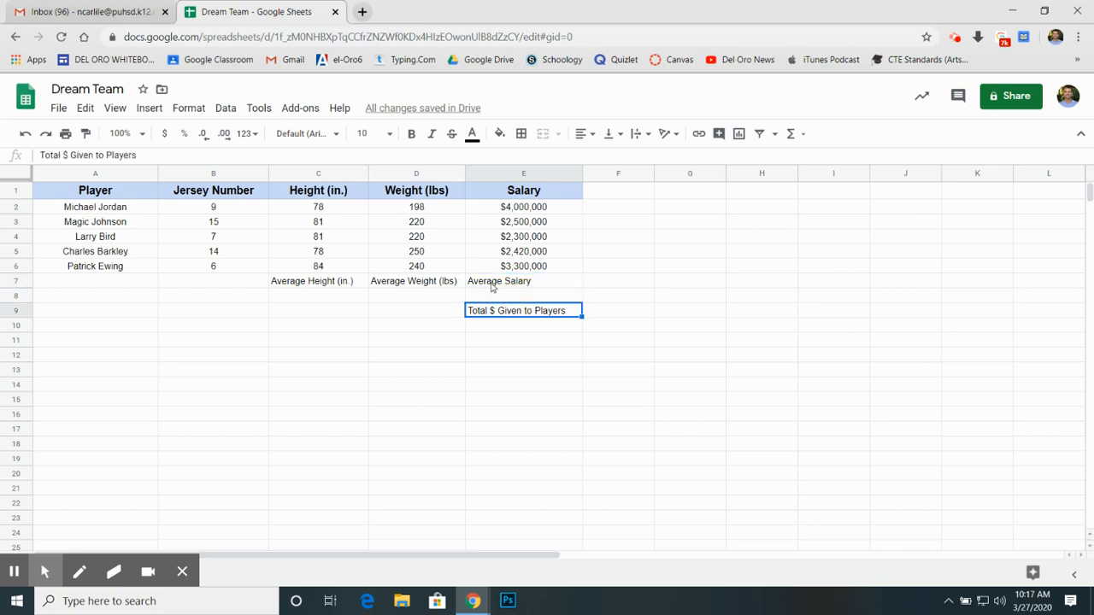
click(517, 193)
click(438, 195)
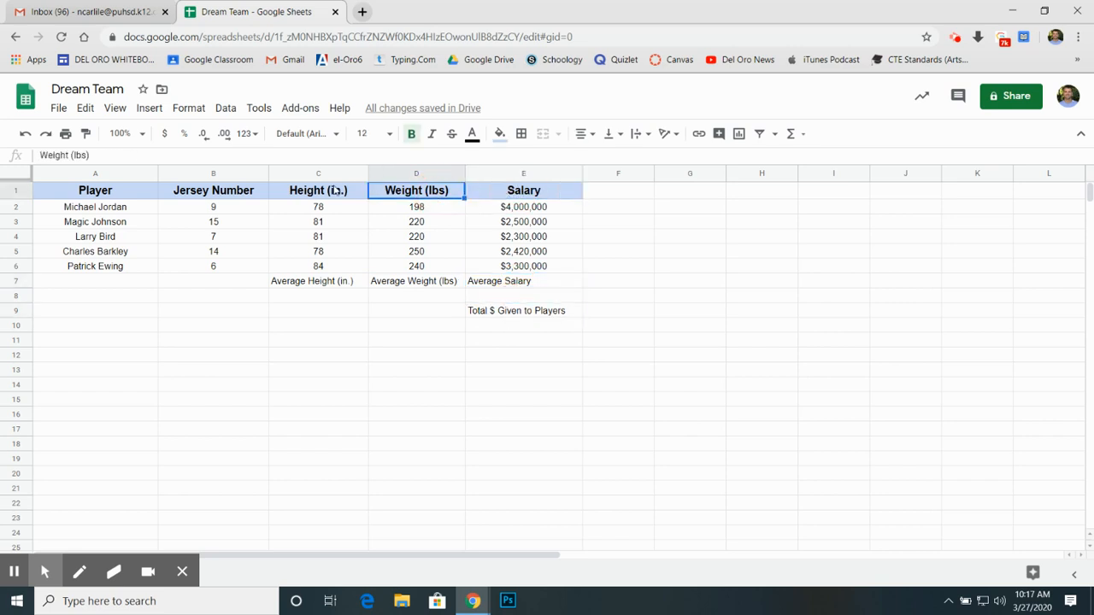
Step: Copy the header formatting from C1 to the average height label in C7 and from D1 to the average weight label in D7
click(313, 196)
click(313, 197)
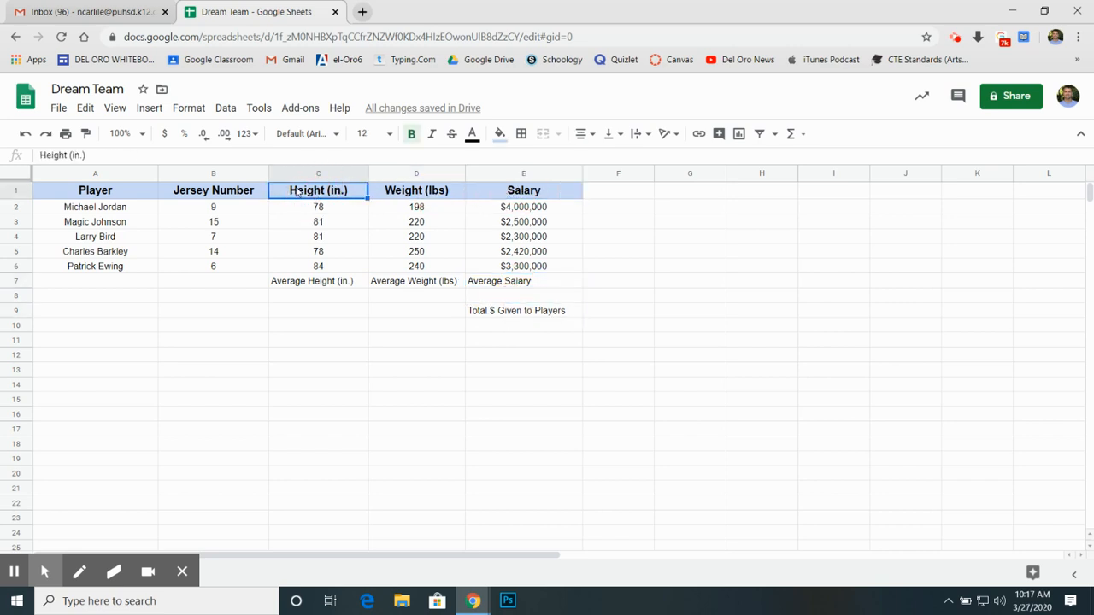
click(85, 134)
click(299, 284)
click(393, 285)
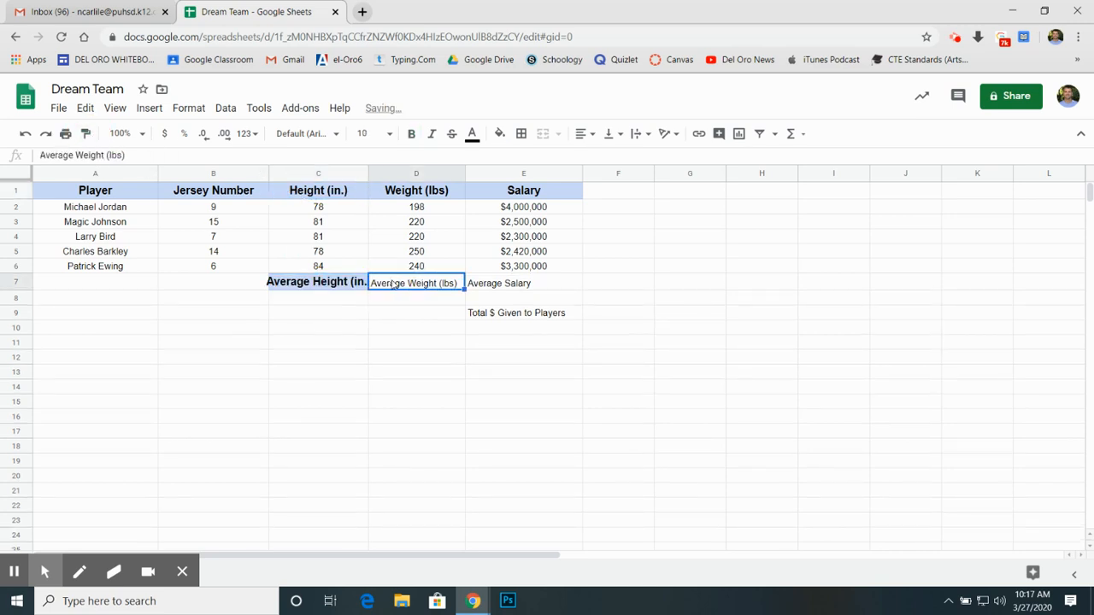
click(394, 196)
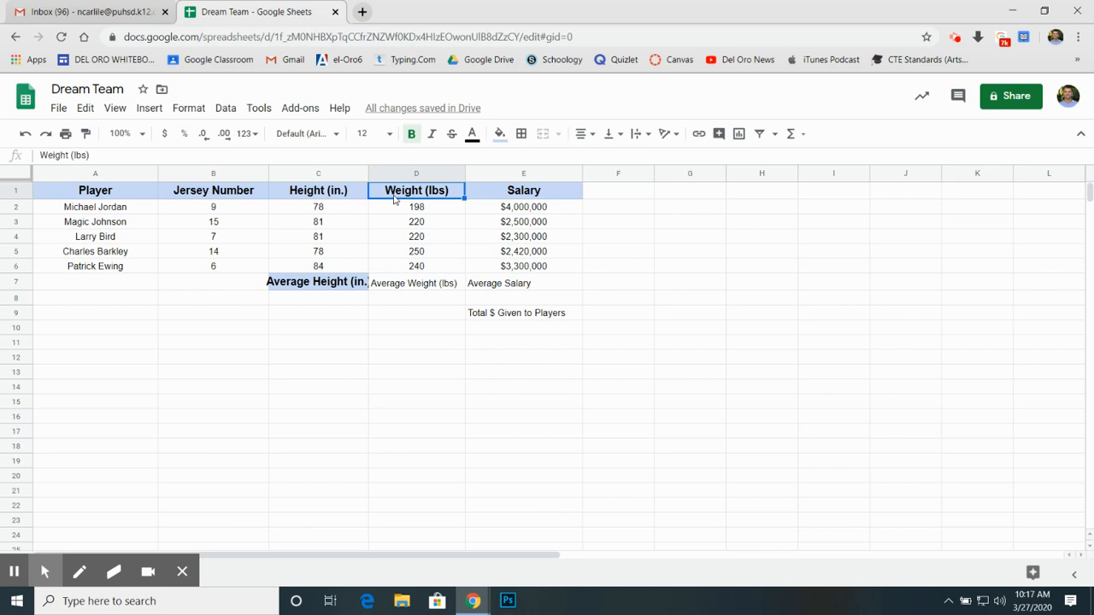
click(86, 135)
click(436, 290)
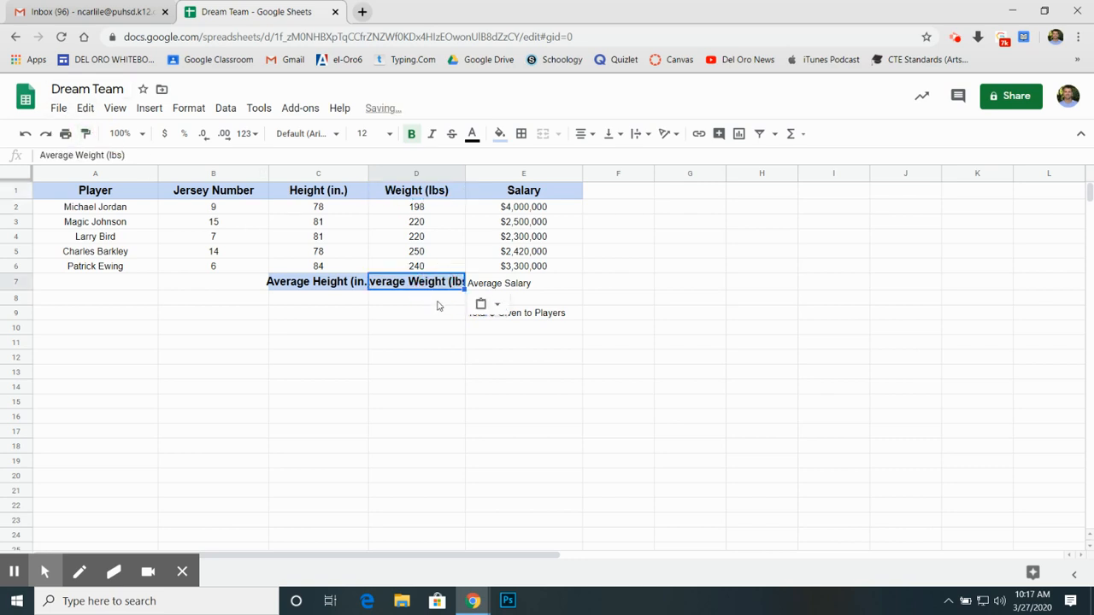
Step: Copy the Salary header's formatting to the Average Salary label in E7 and the Total $ Given to Players label in E9
click(543, 193)
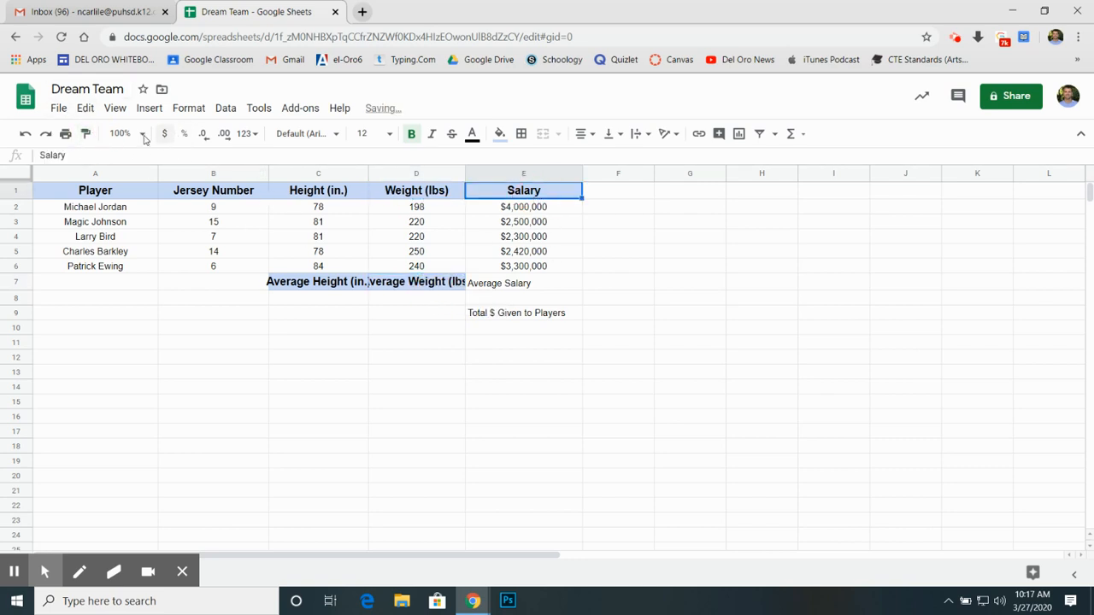
click(87, 134)
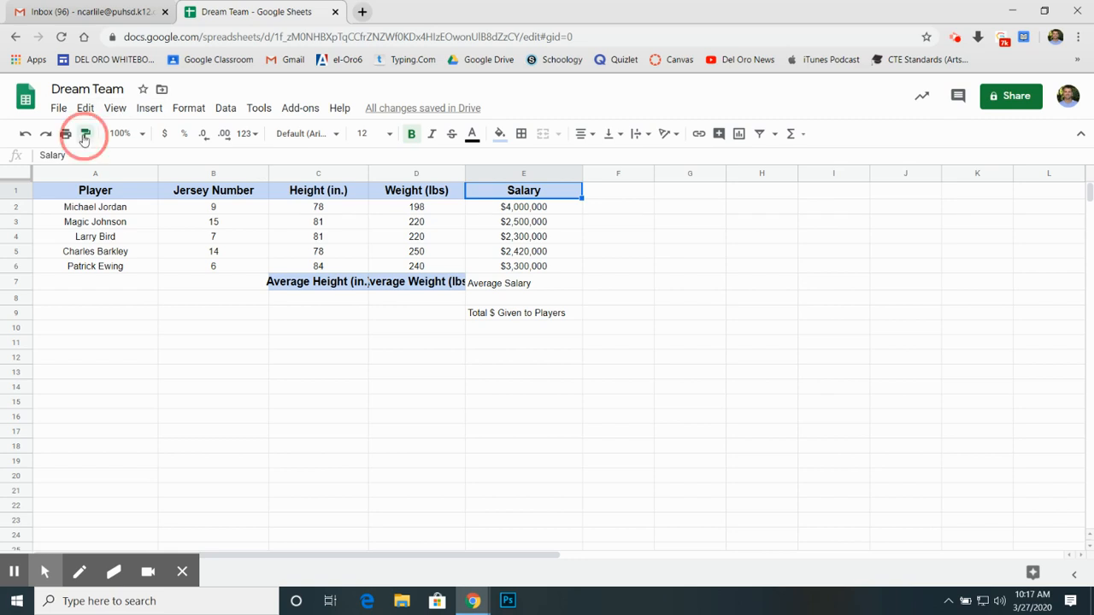
click(514, 284)
click(507, 194)
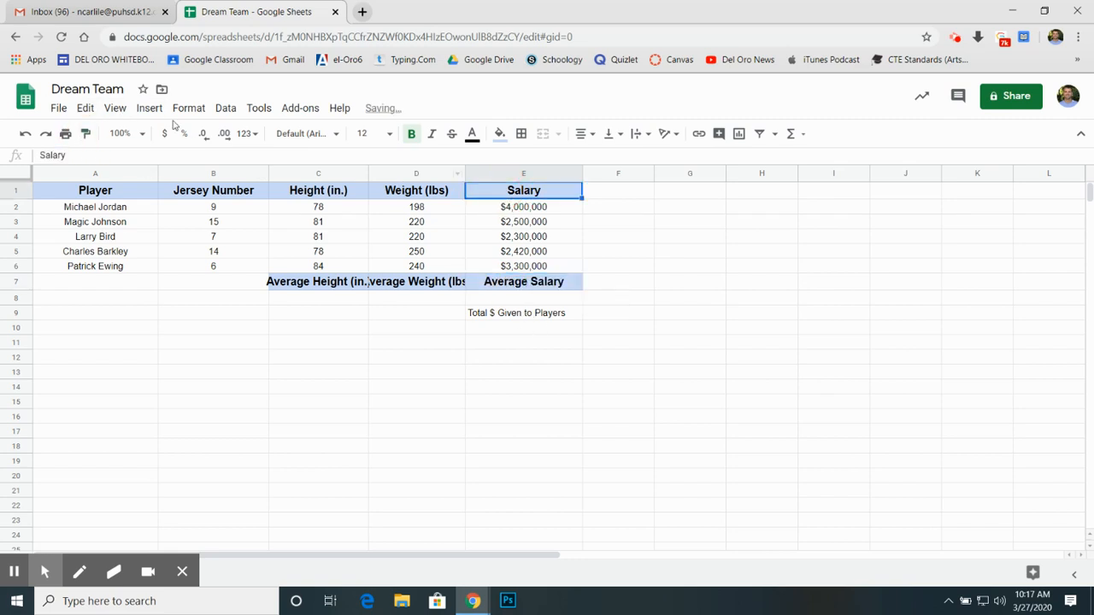
click(87, 134)
click(510, 316)
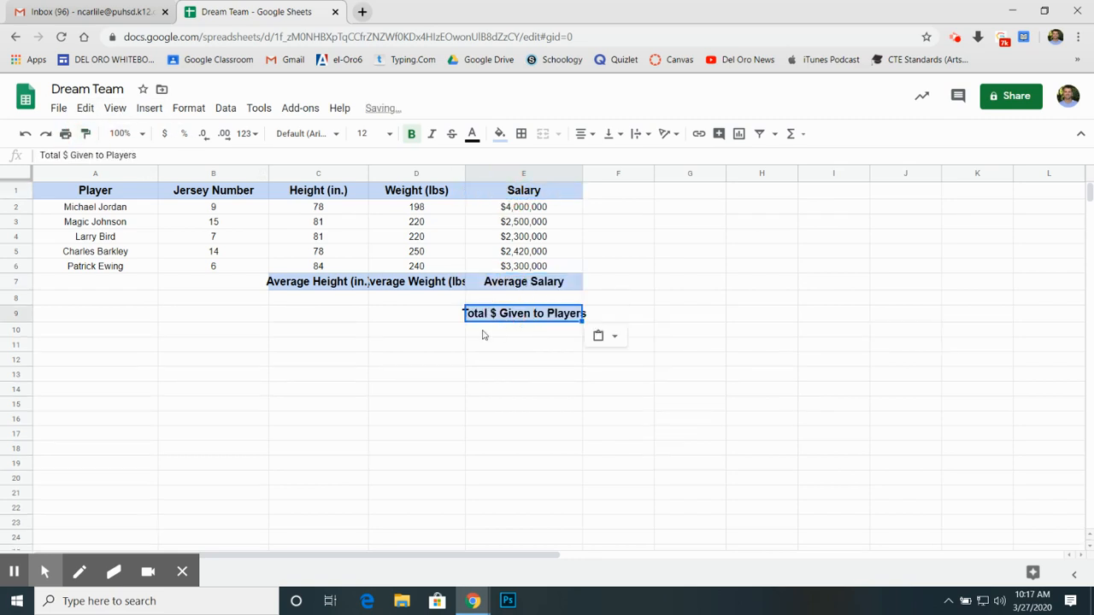
Step: Widen columns C, D and E so the summary labels in rows 7 and 9 fit inside their cells
click(571, 363)
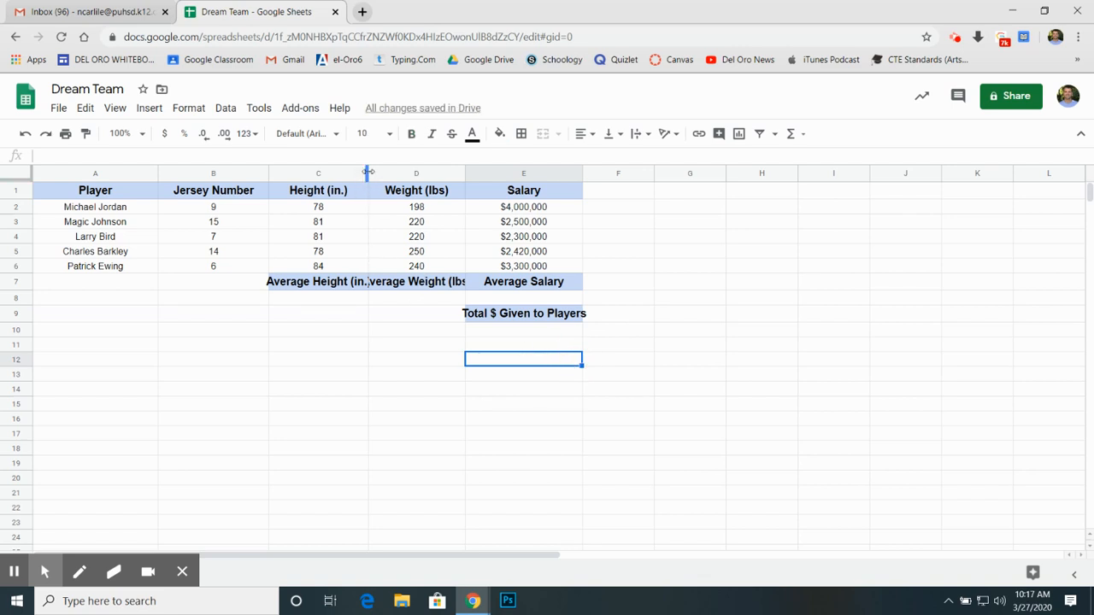
drag(367, 172, 405, 172)
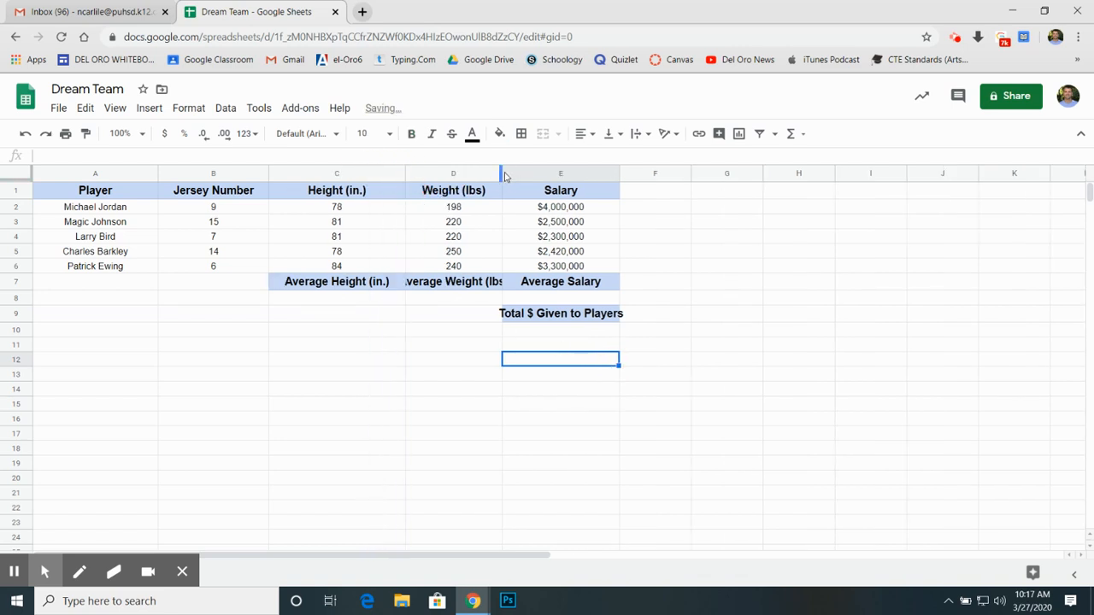
drag(504, 176, 534, 172)
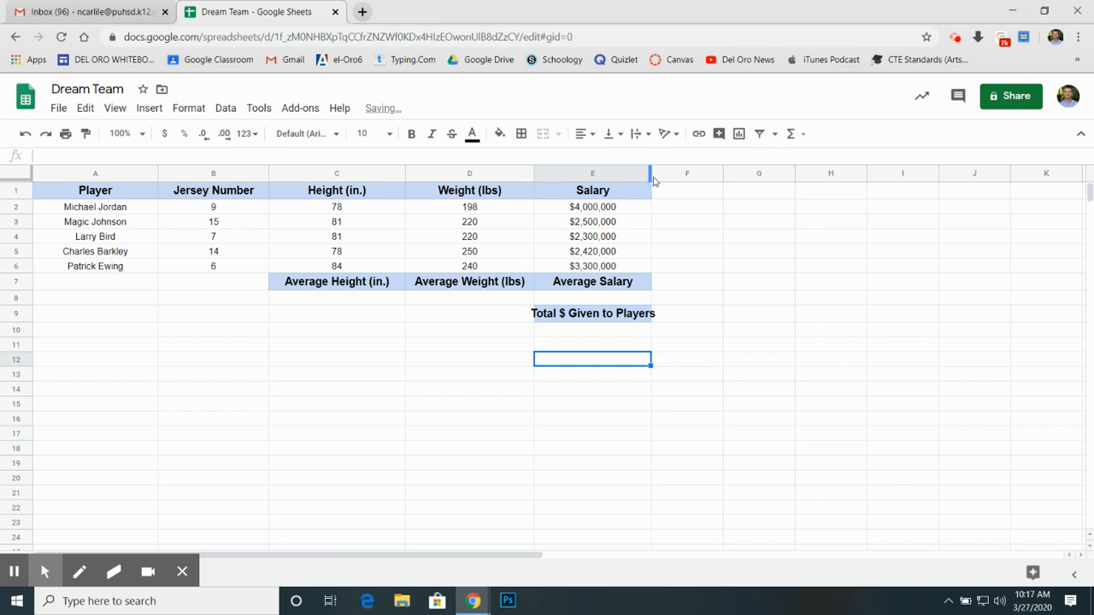
drag(651, 175, 687, 173)
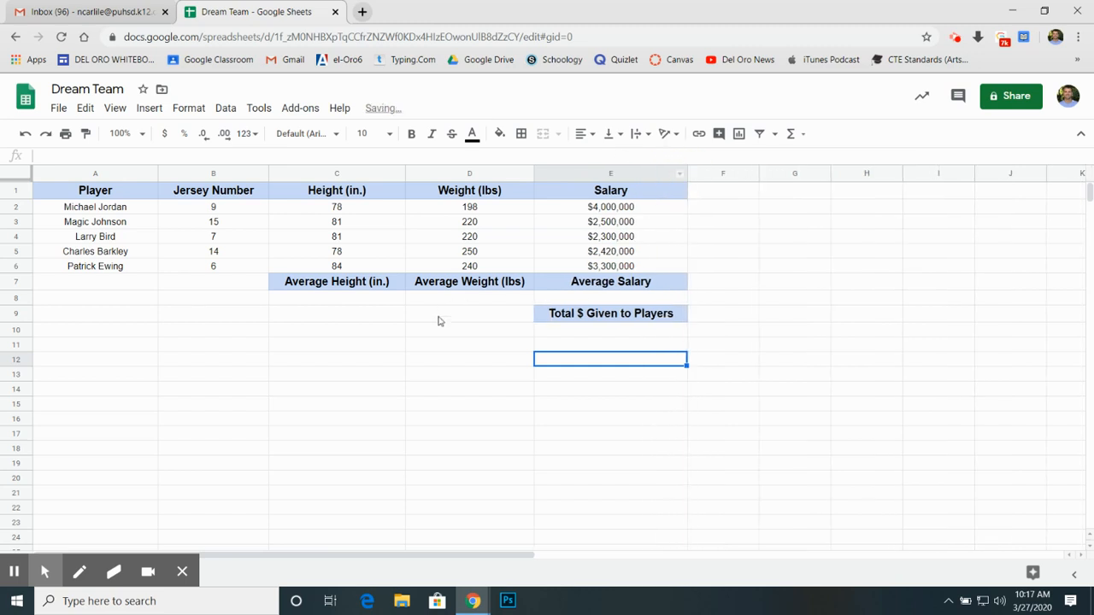
click(435, 363)
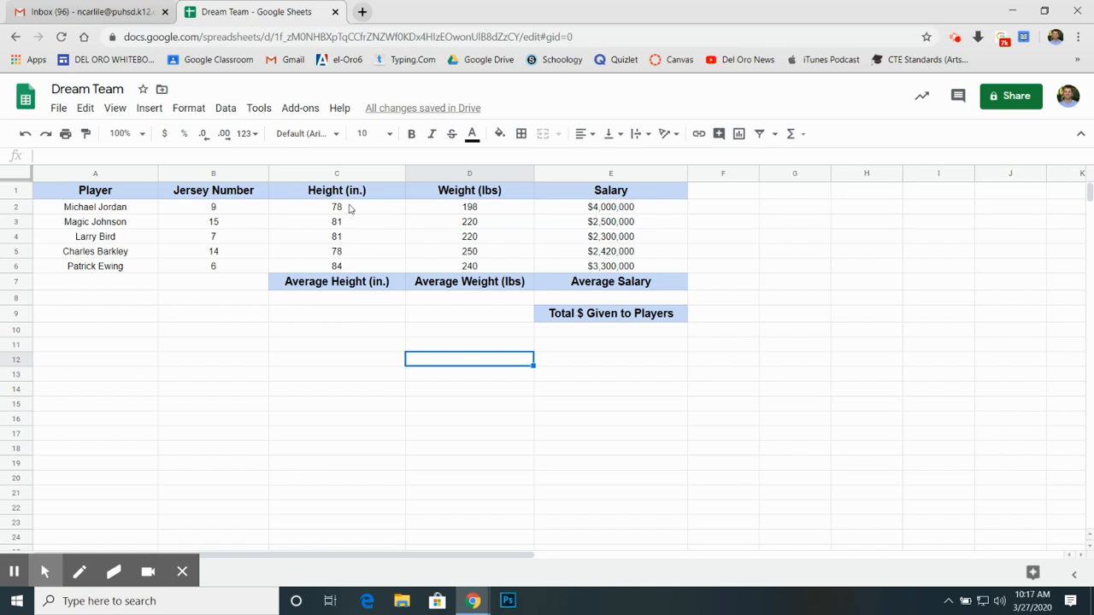
Step: Calculate the average height in C8 with the AVERAGE function over C2:C6
click(346, 301)
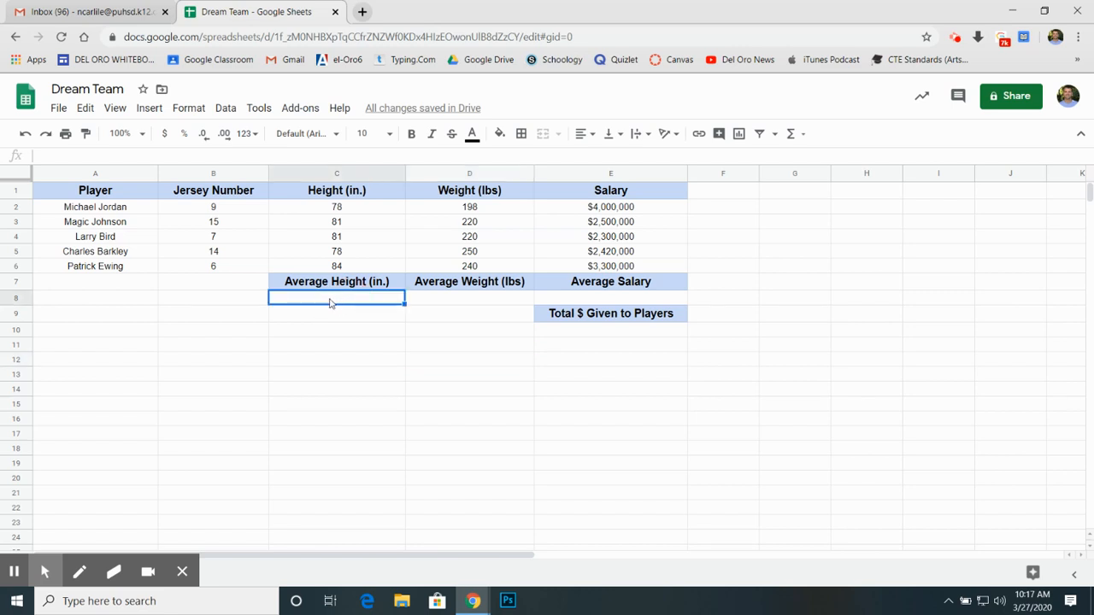
click(792, 135)
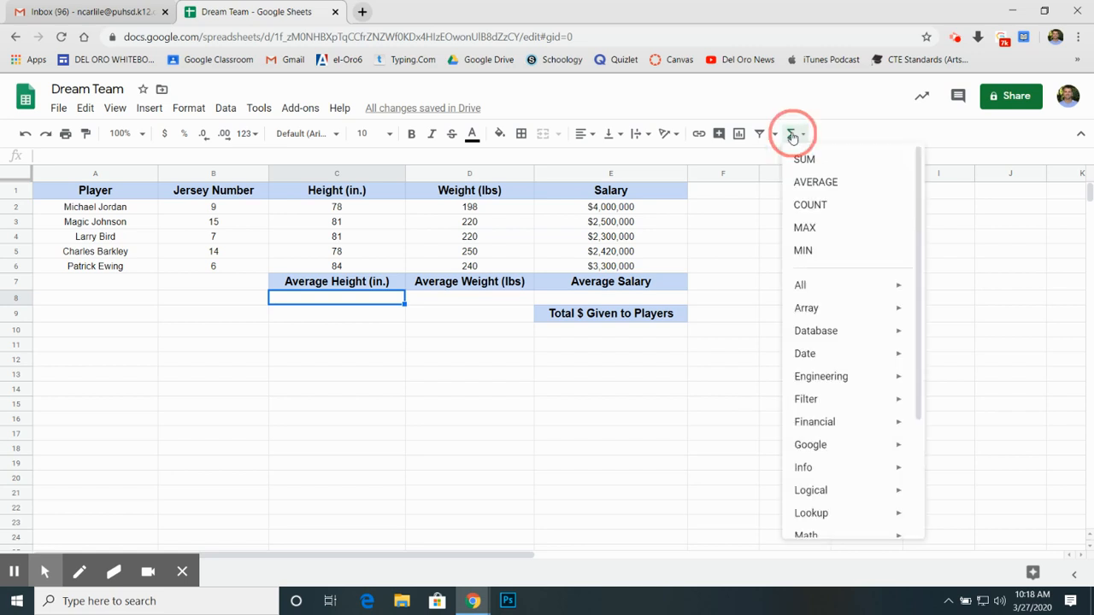
click(815, 188)
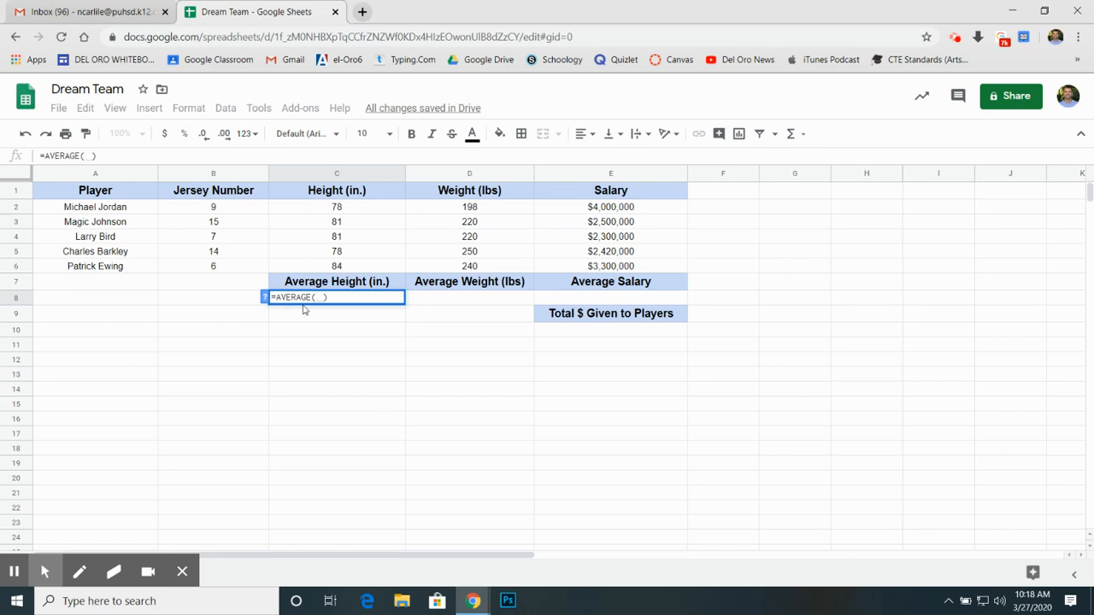
click(344, 211)
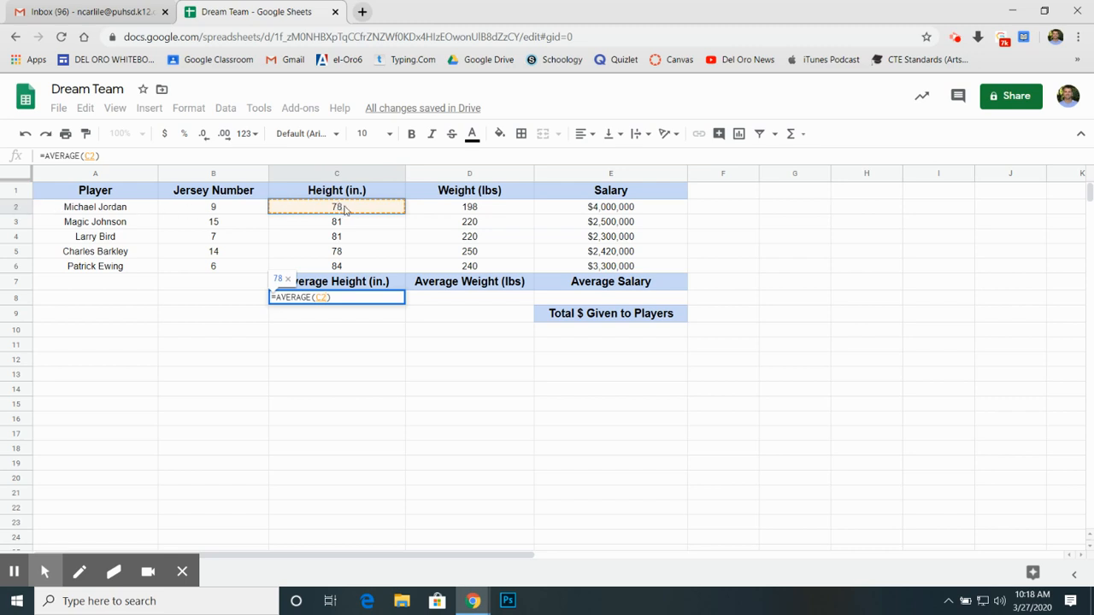
shift+click(348, 270)
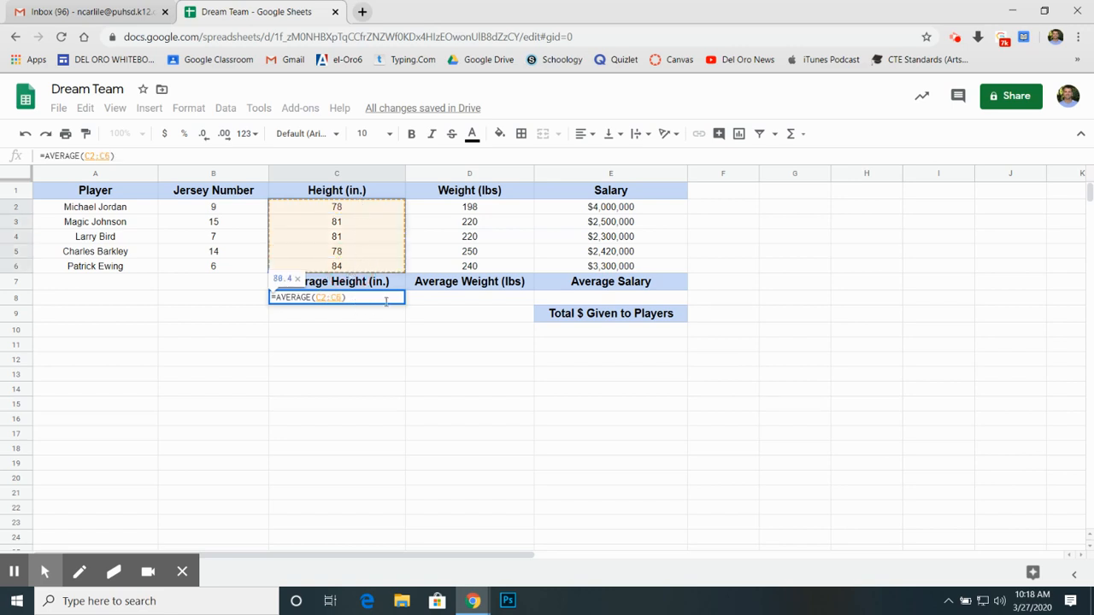
key(Return)
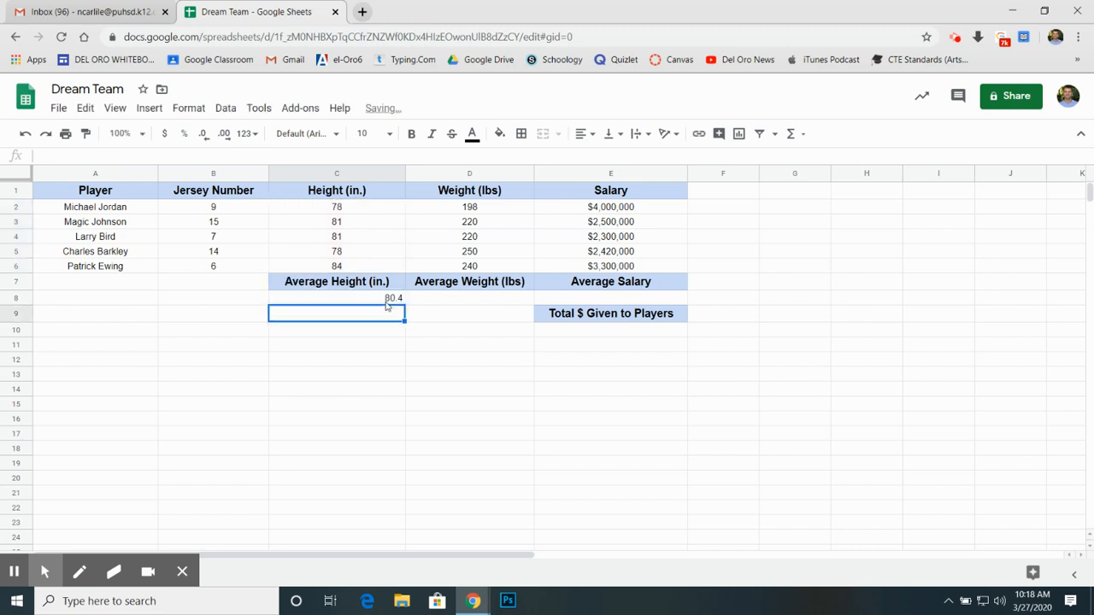
click(348, 374)
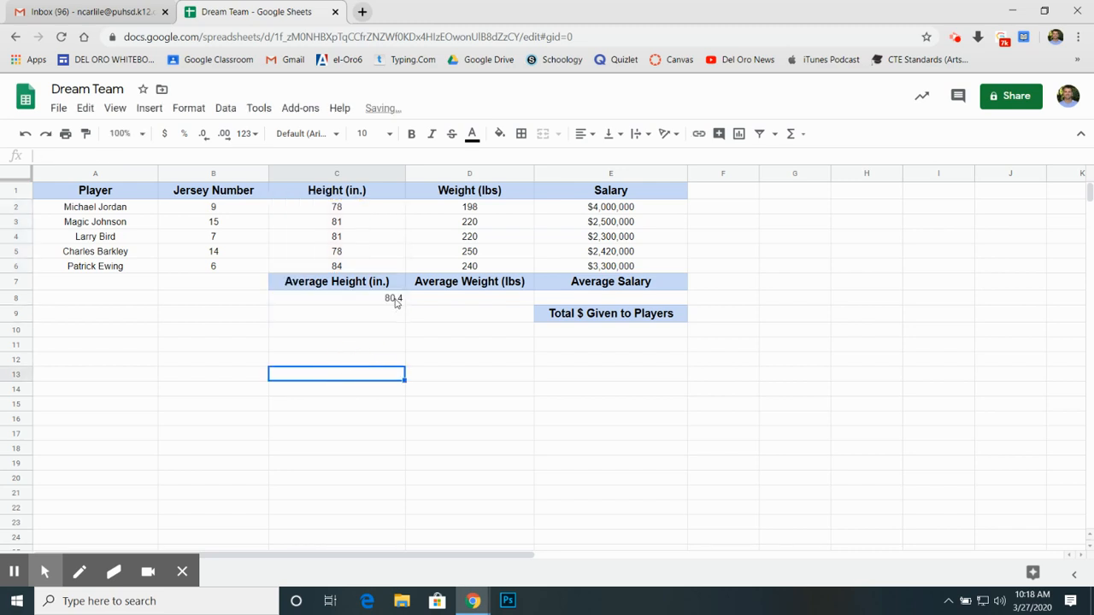
Step: Calculate the average weight in D8 with the AVERAGE function over D2:D6
click(467, 306)
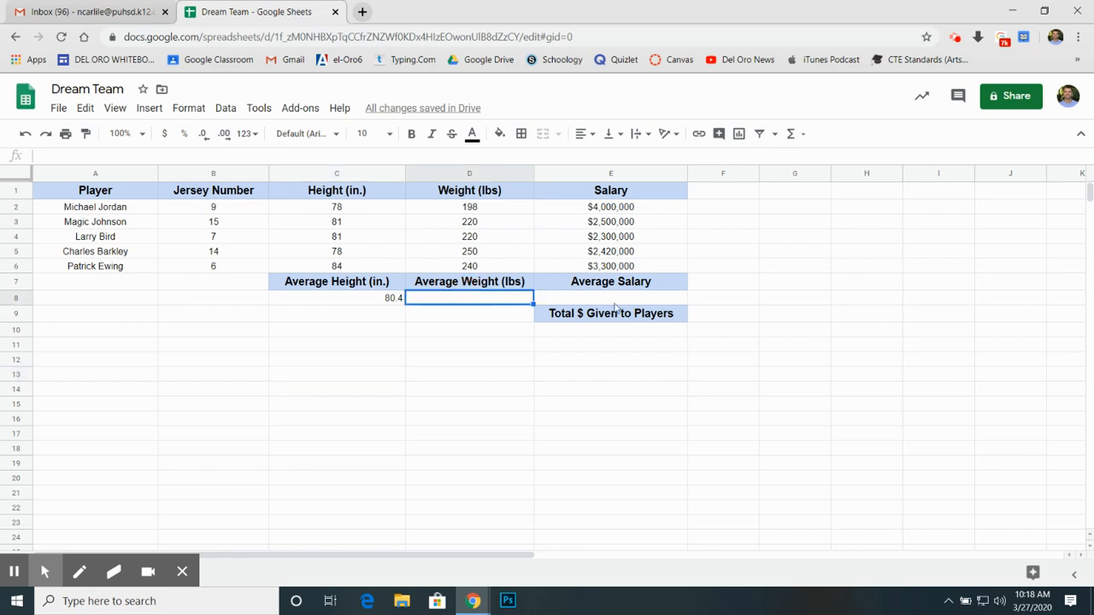
click(791, 135)
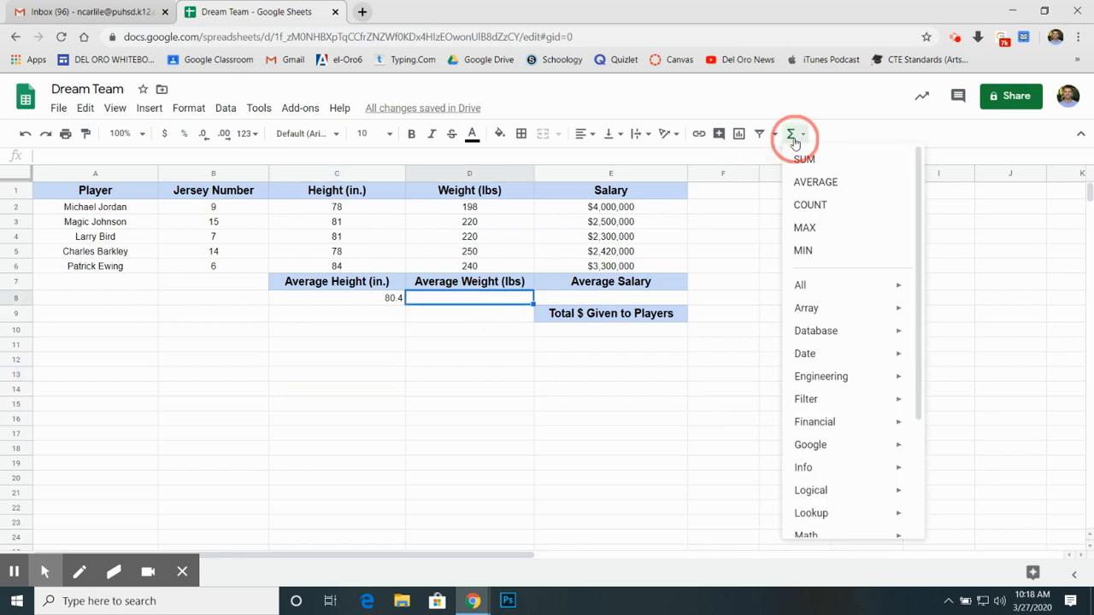
click(825, 190)
click(466, 208)
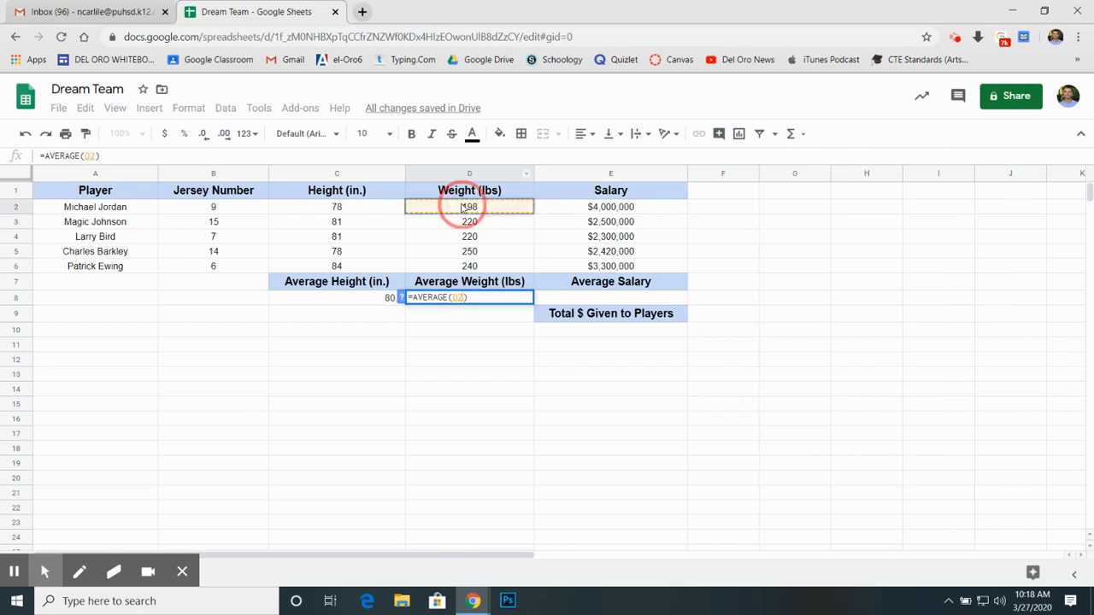
shift+click(496, 267)
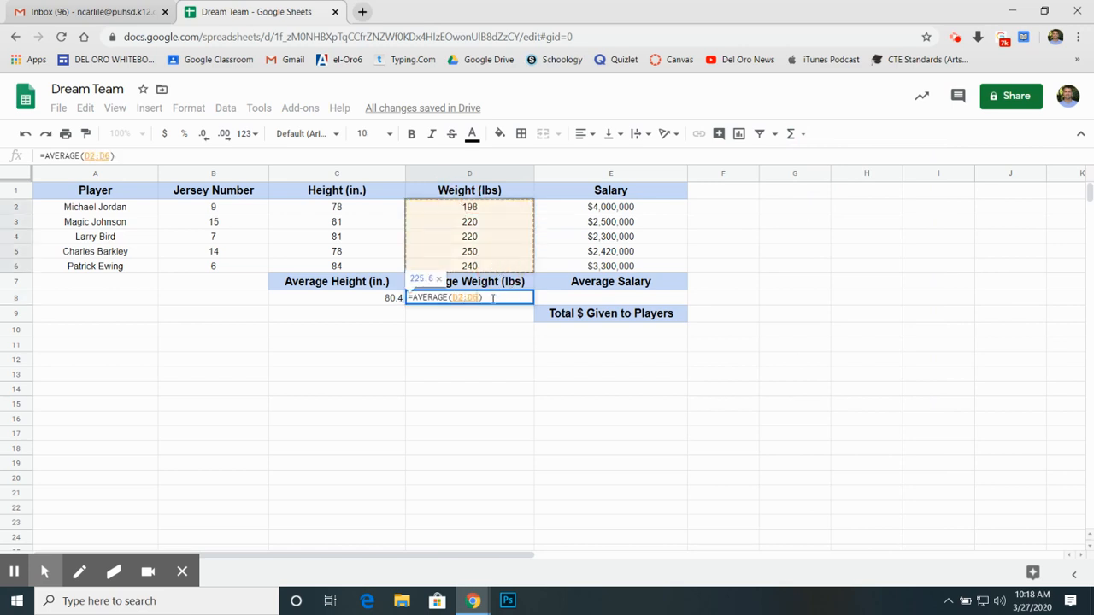
key(Return)
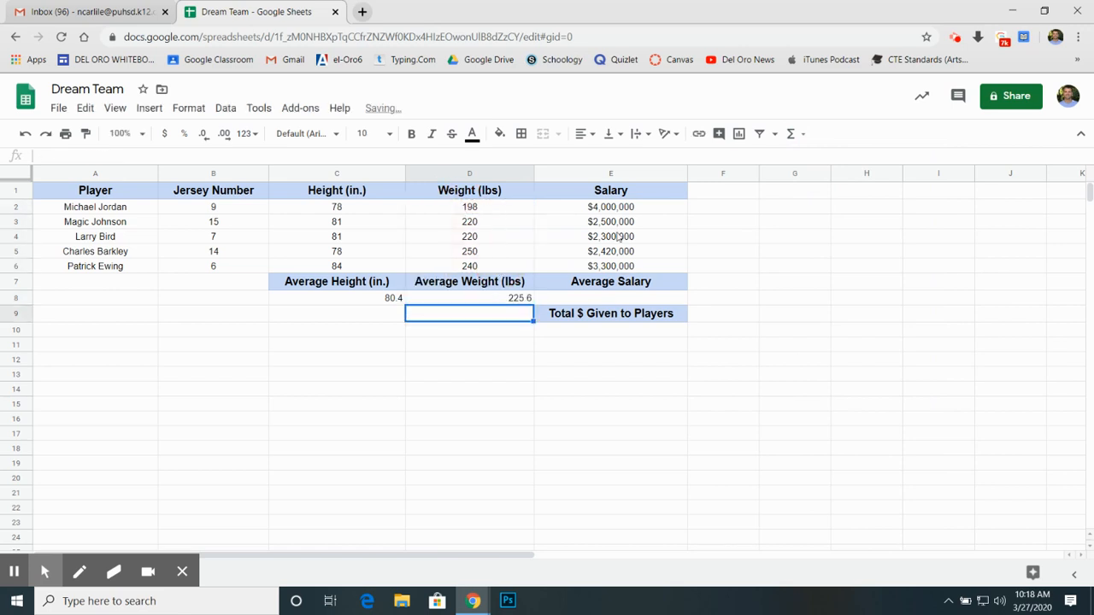
Step: Calculate the average salary in E8 with the AVERAGE function over E2:E6
click(611, 299)
click(791, 136)
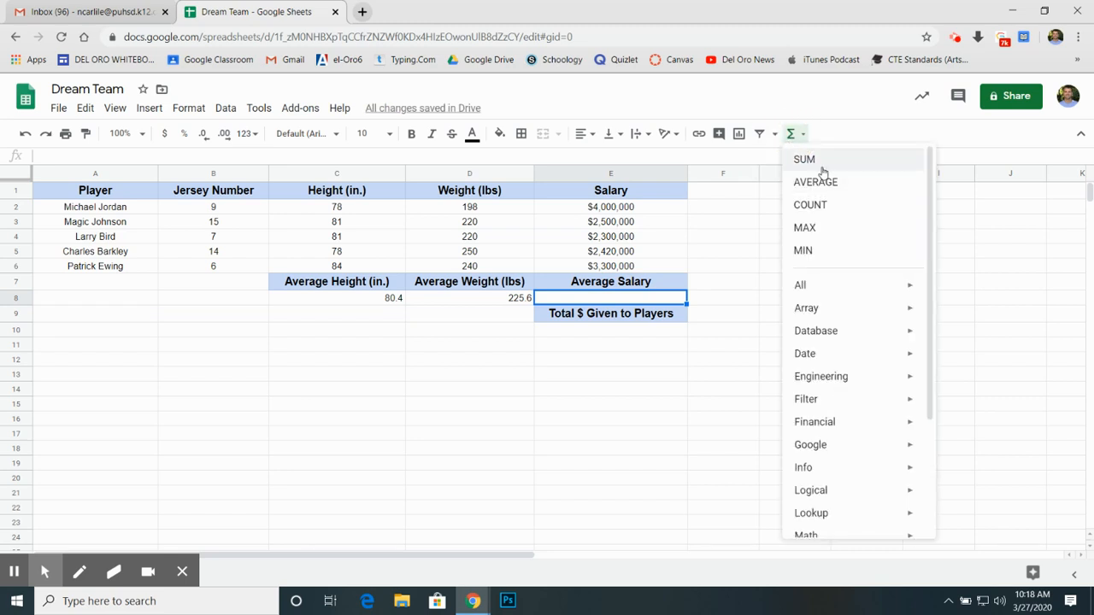
click(817, 182)
click(630, 210)
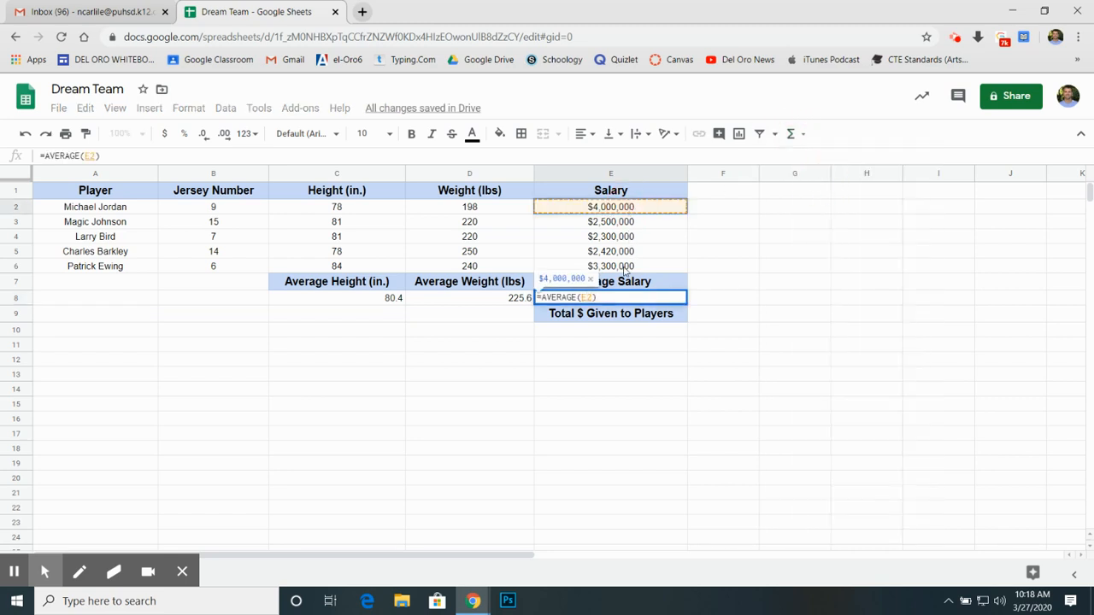
drag(625, 271, 627, 280)
key(Return)
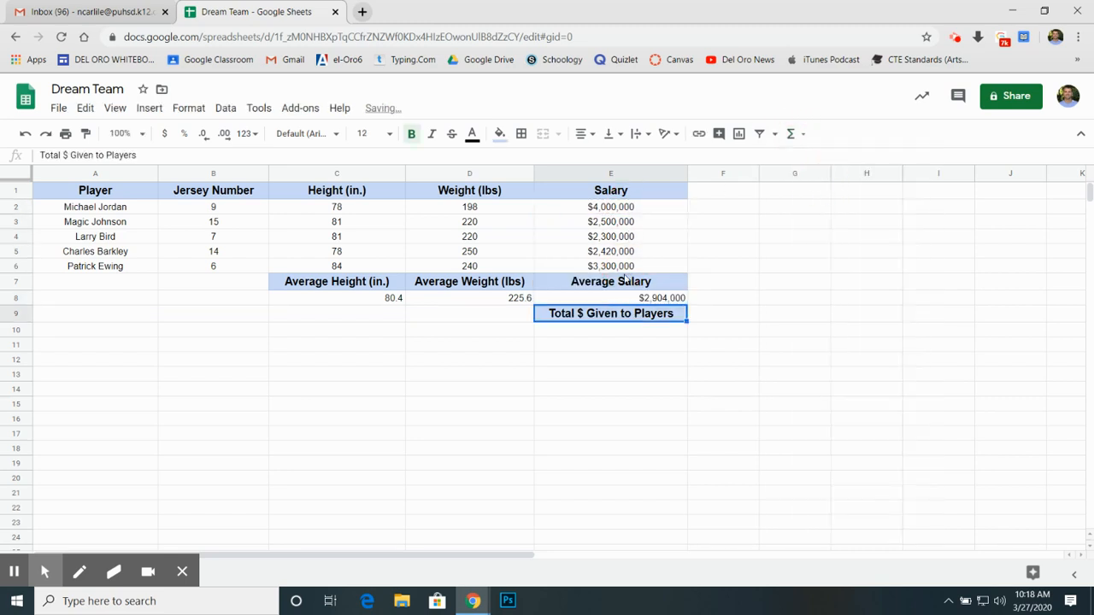
Step: Calculate the total money given to players in E10 with the SUM function over E2:E6
click(600, 330)
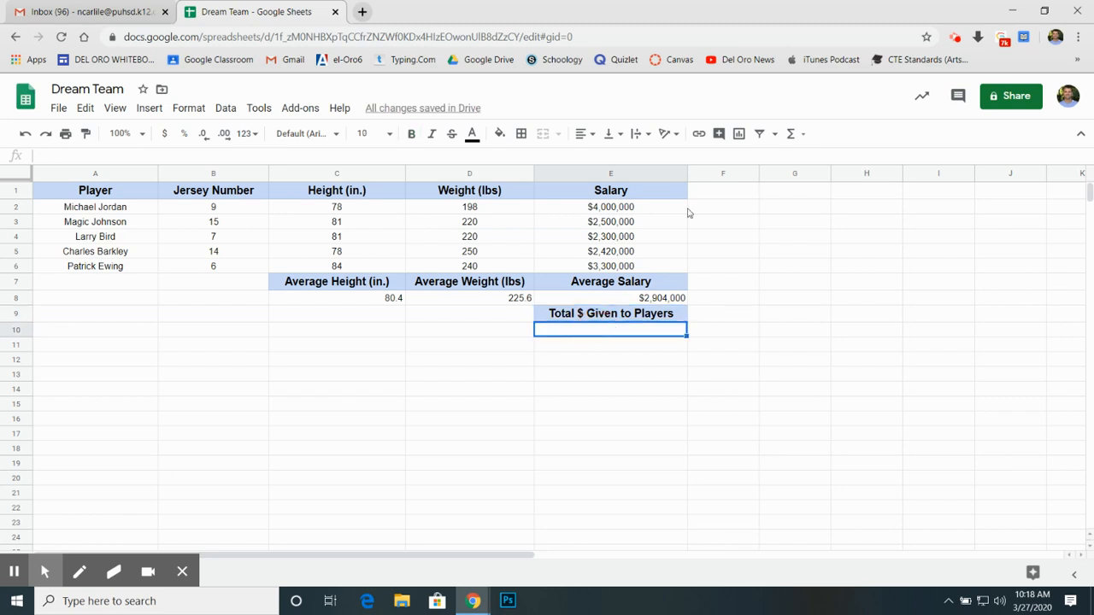
click(791, 134)
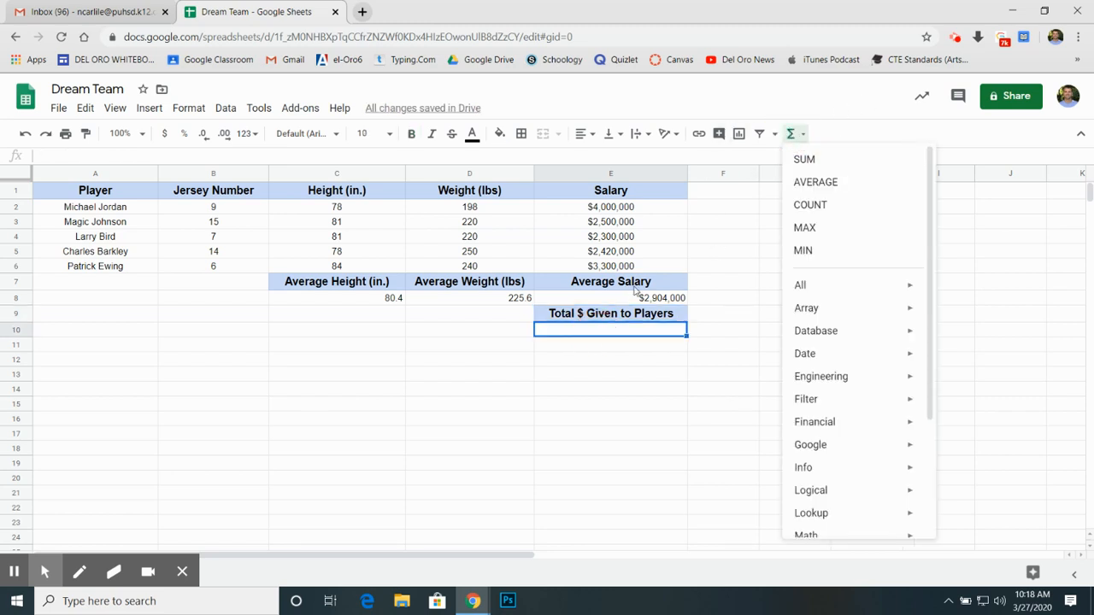
click(805, 160)
click(628, 215)
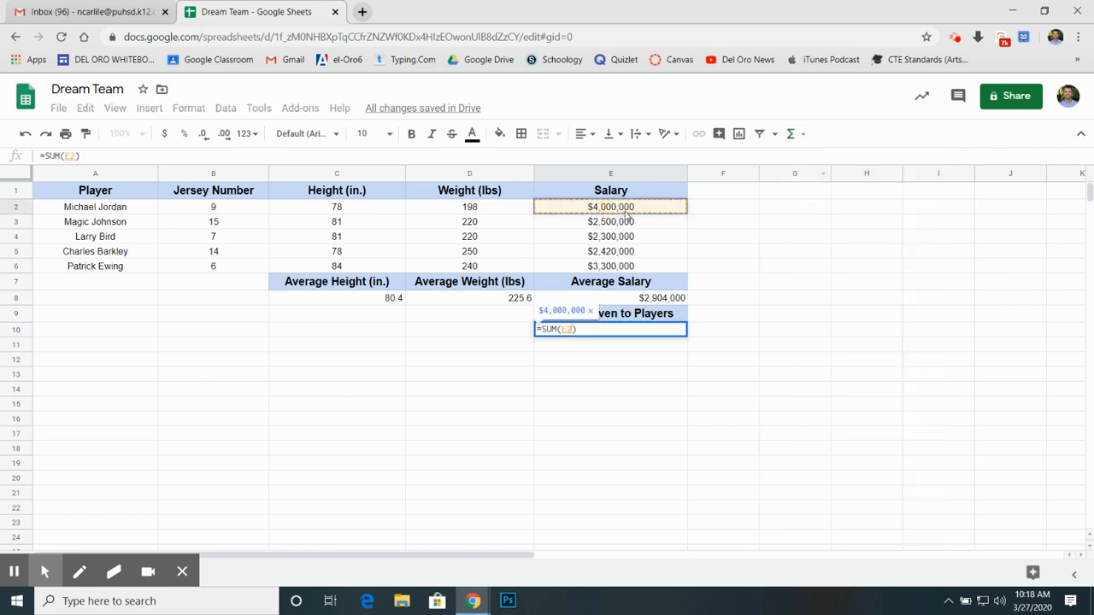
drag(625, 275, 625, 274)
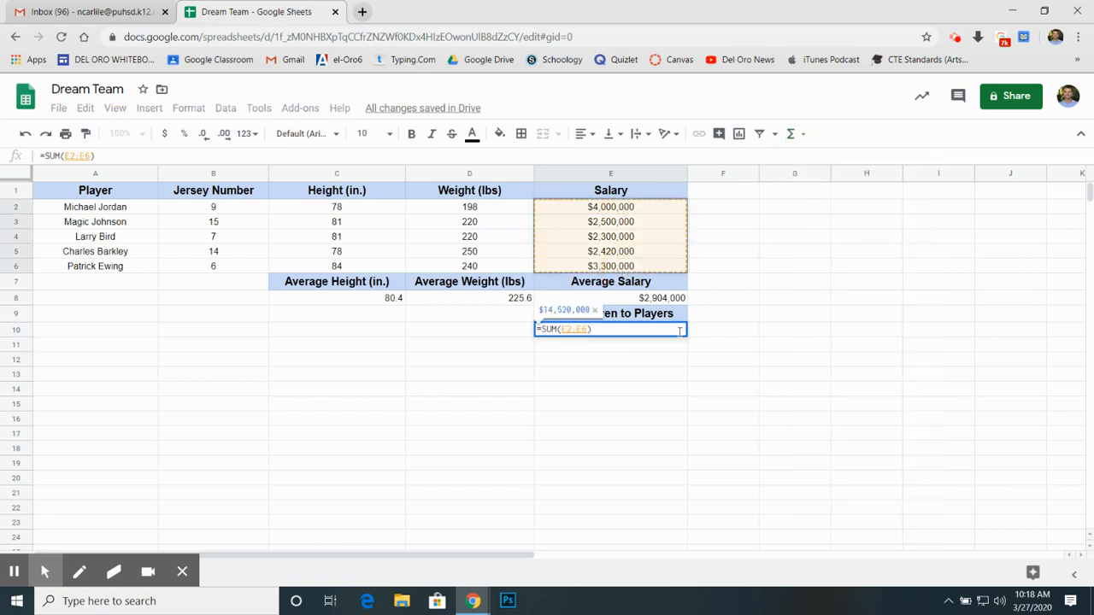
key(Return)
click(662, 365)
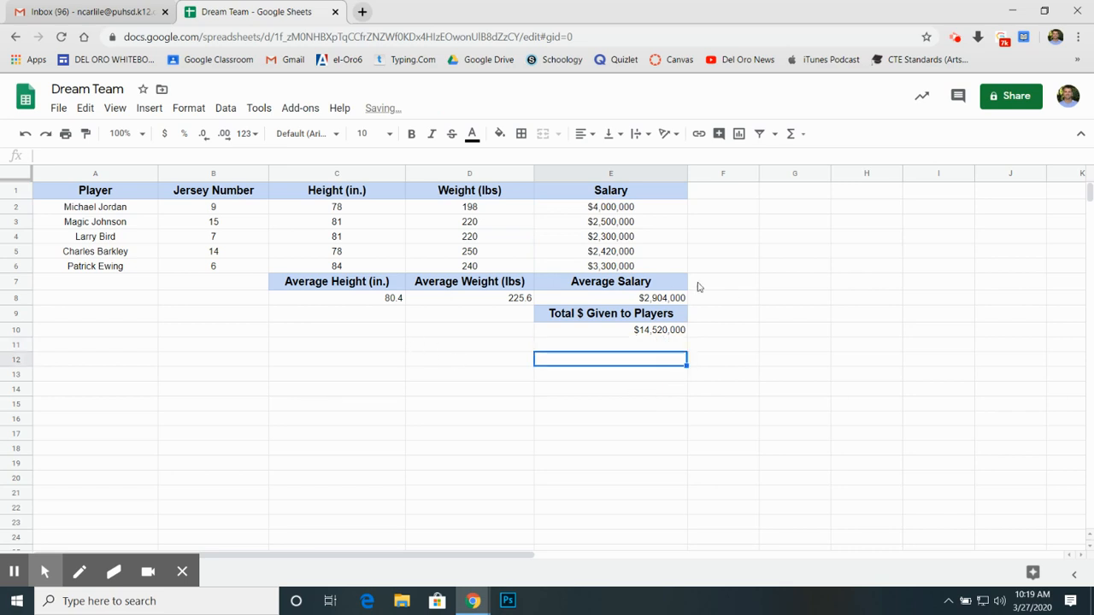
Step: Center-align the three averages in C8:E8 and the salary total in E10
click(370, 302)
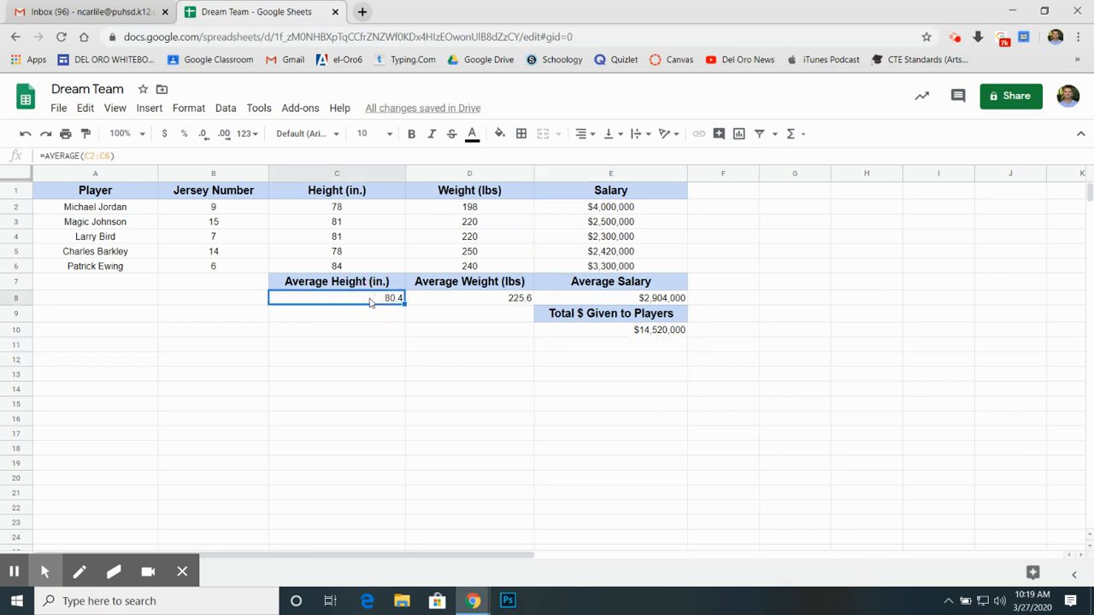
click(520, 299)
click(618, 296)
click(602, 333)
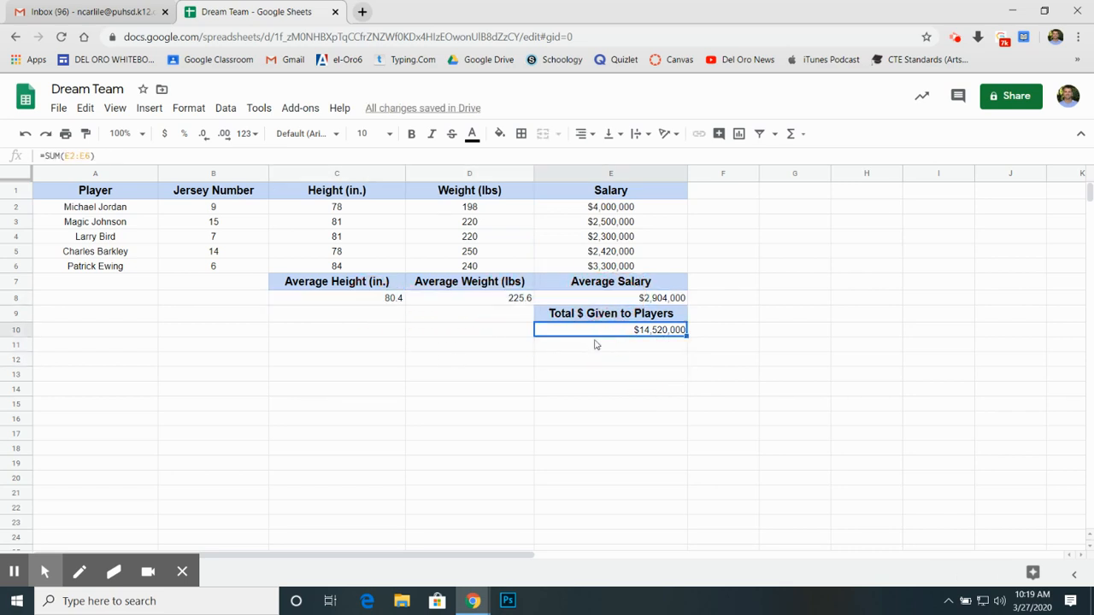
drag(376, 300, 658, 299)
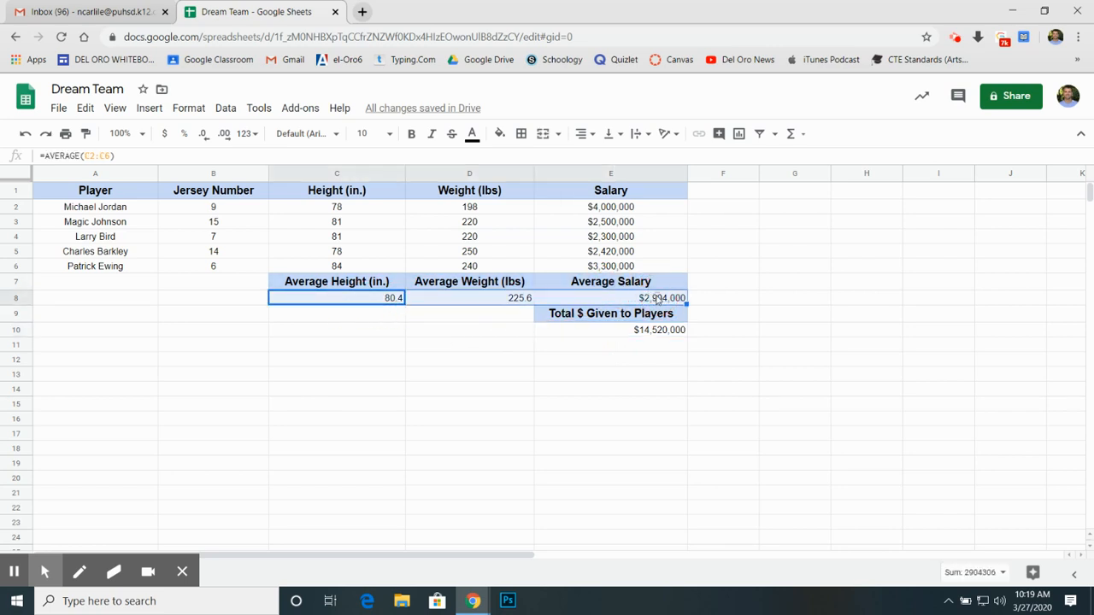
click(583, 134)
click(601, 158)
click(623, 329)
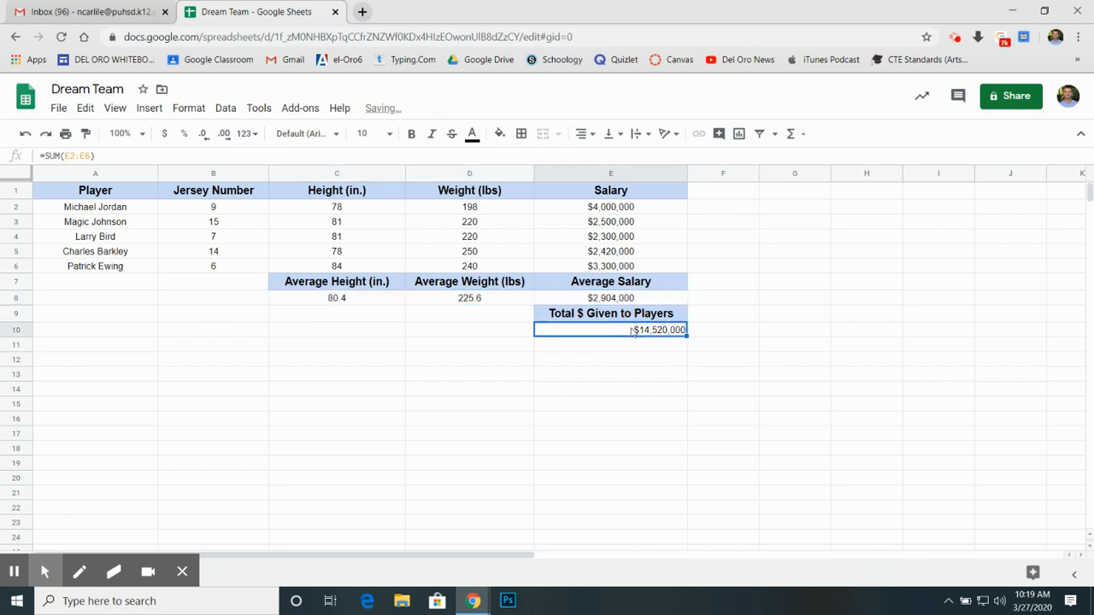
click(583, 133)
click(603, 157)
click(554, 404)
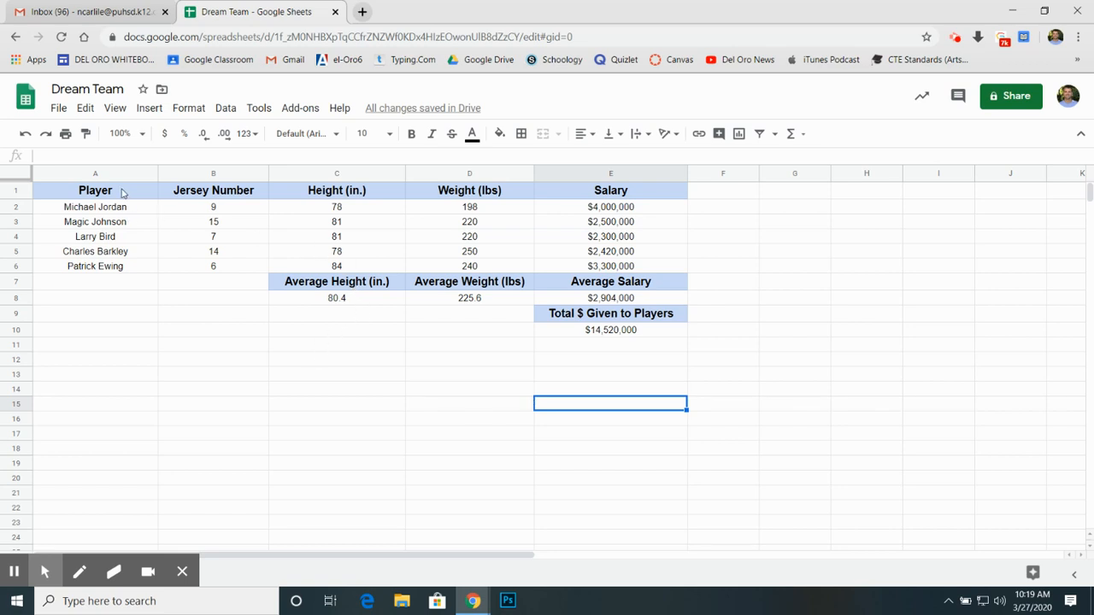
Step: Apply all borders to the whole roster table, range A1:E10
drag(123, 193, 626, 298)
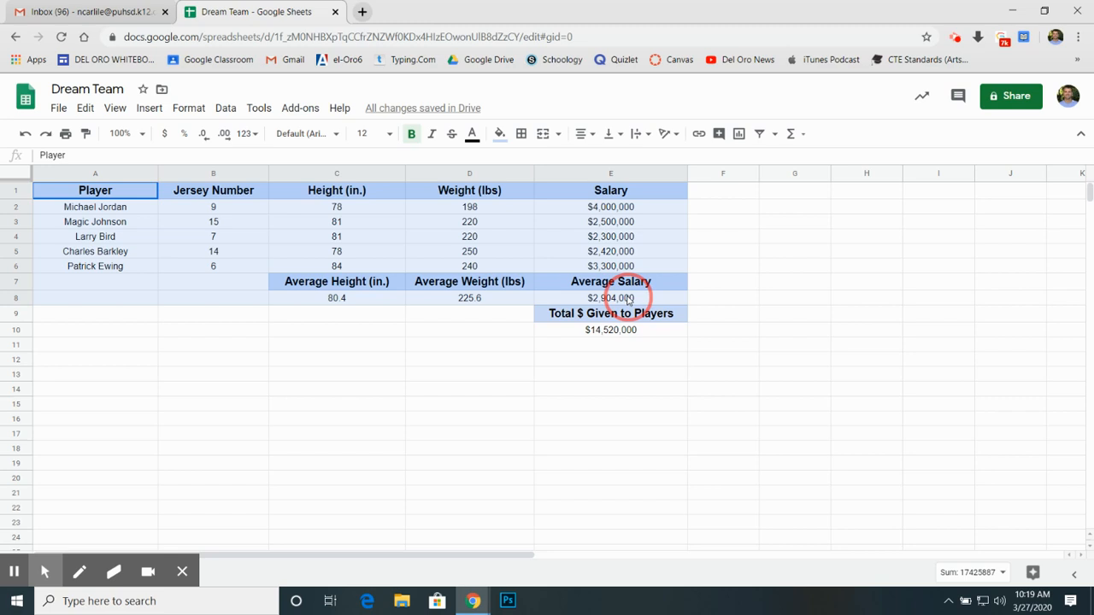
drag(626, 298, 635, 334)
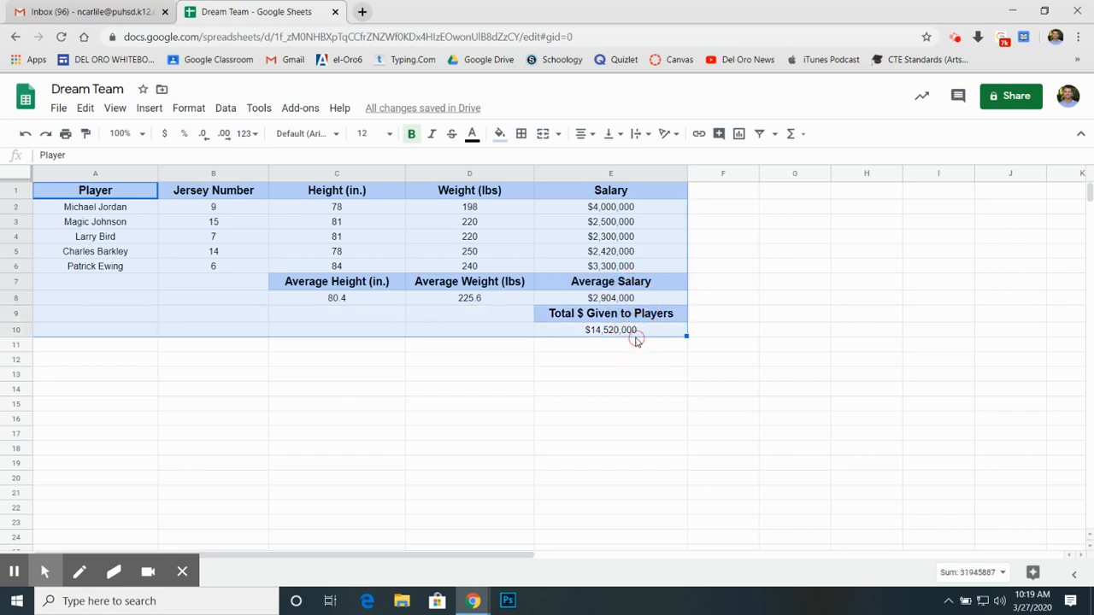
click(522, 135)
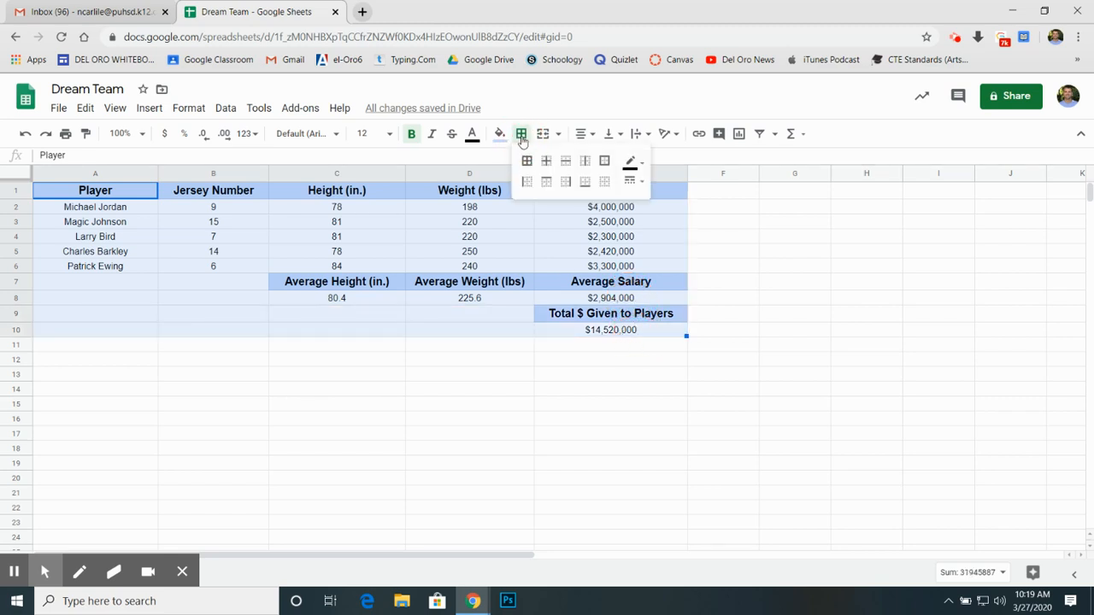
click(527, 162)
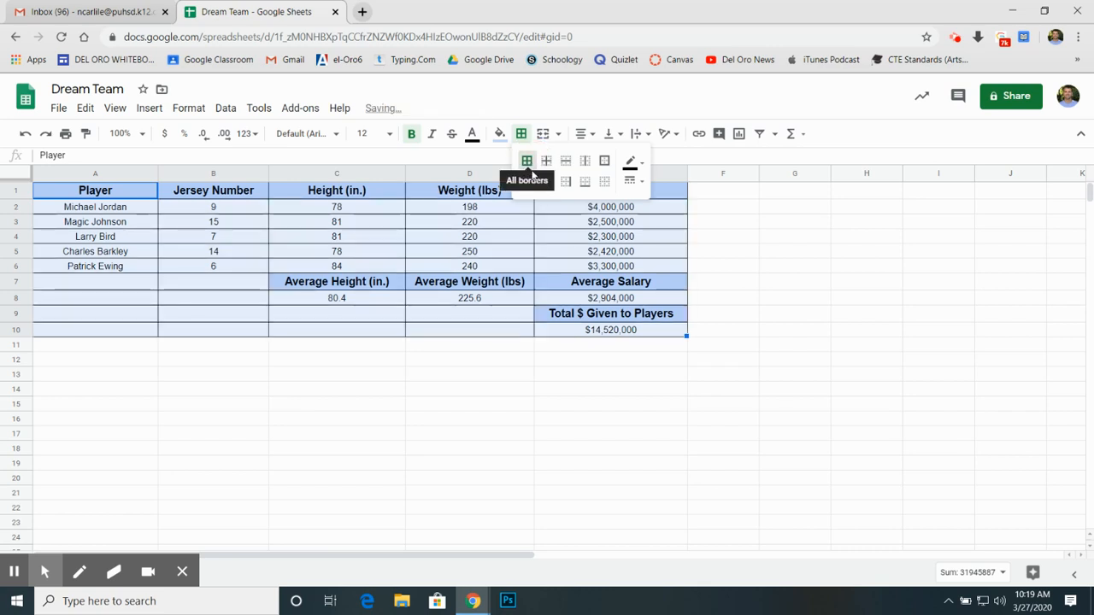
click(712, 222)
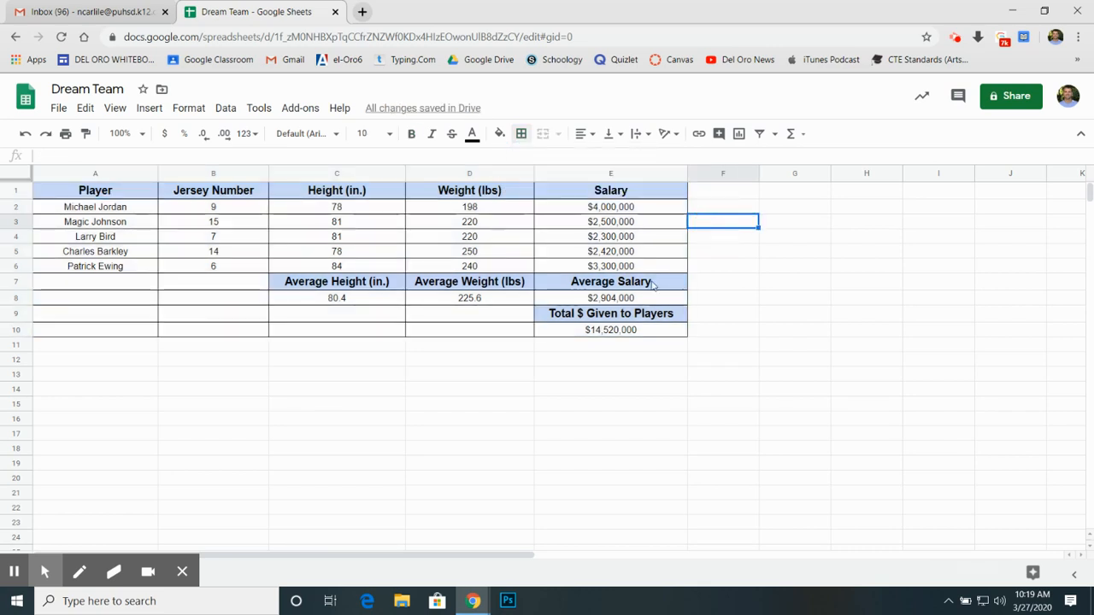
Step: Remove all borders from the empty cells A7:B10 below the player and jersey number columns
mouse_move(86, 283)
mouse_down()
mouse_move(105, 334)
mouse_move(253, 325)
mouse_move(196, 330)
mouse_up()
click(99, 286)
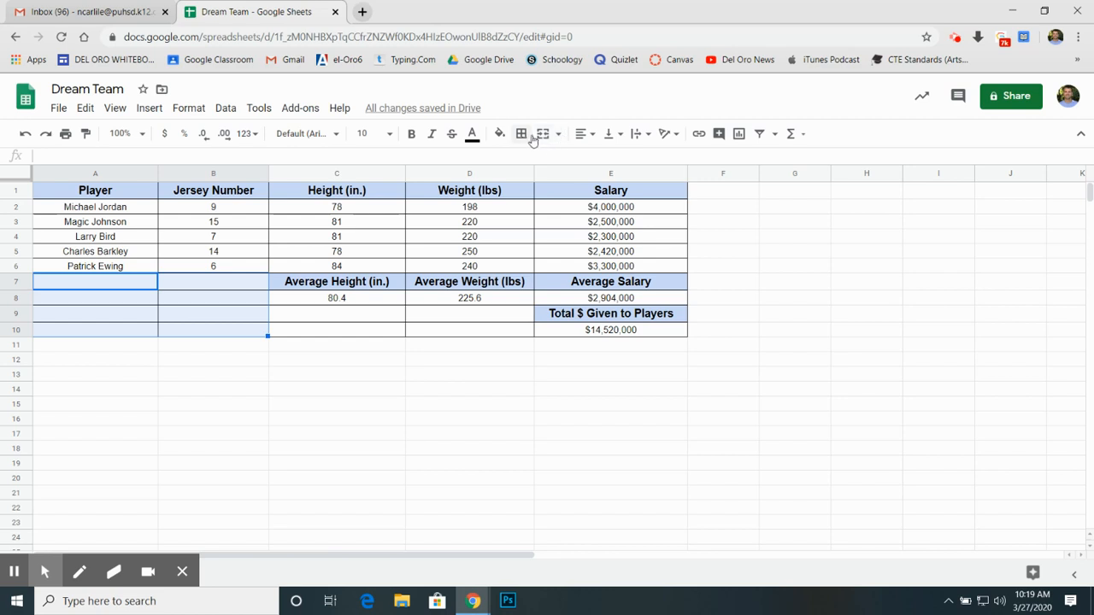
click(521, 133)
click(603, 183)
click(205, 397)
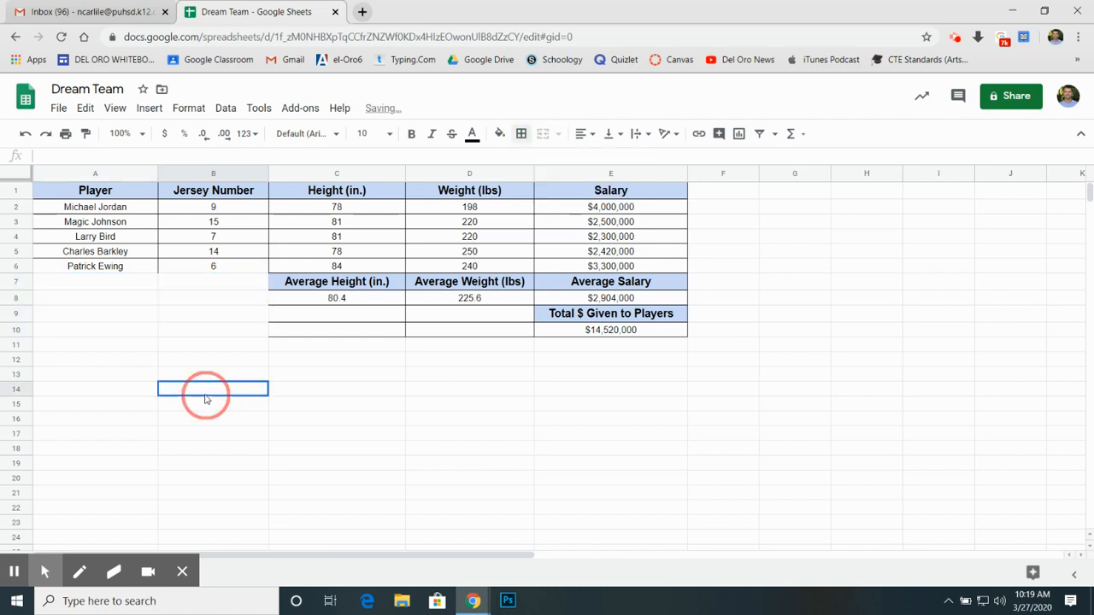
Step: Apply all borders to A6:B6, the last player's name and jersey number
drag(128, 266, 256, 265)
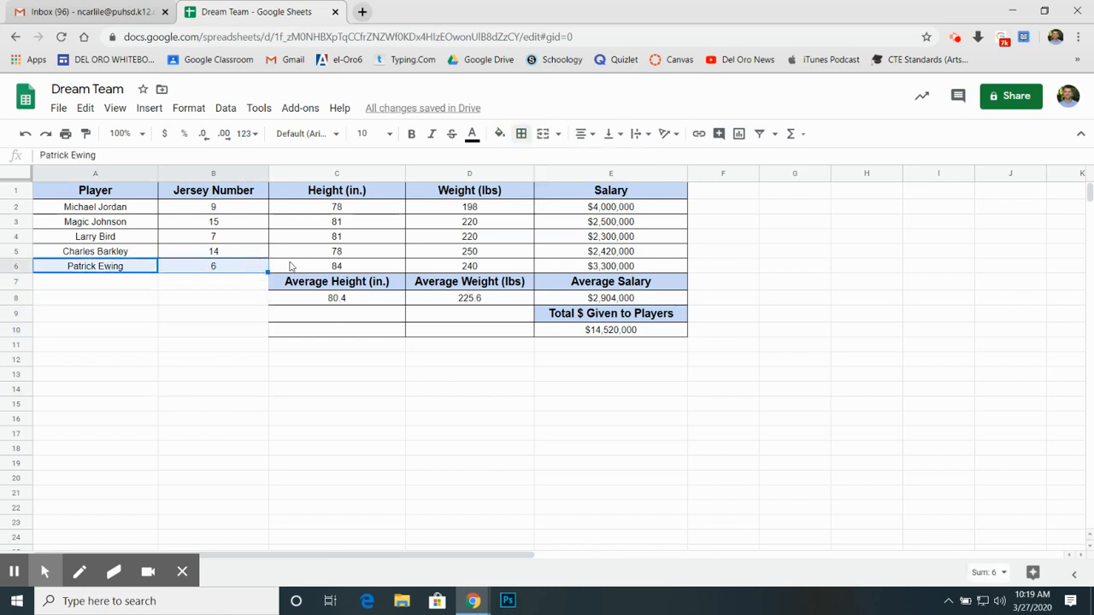
click(521, 134)
click(526, 160)
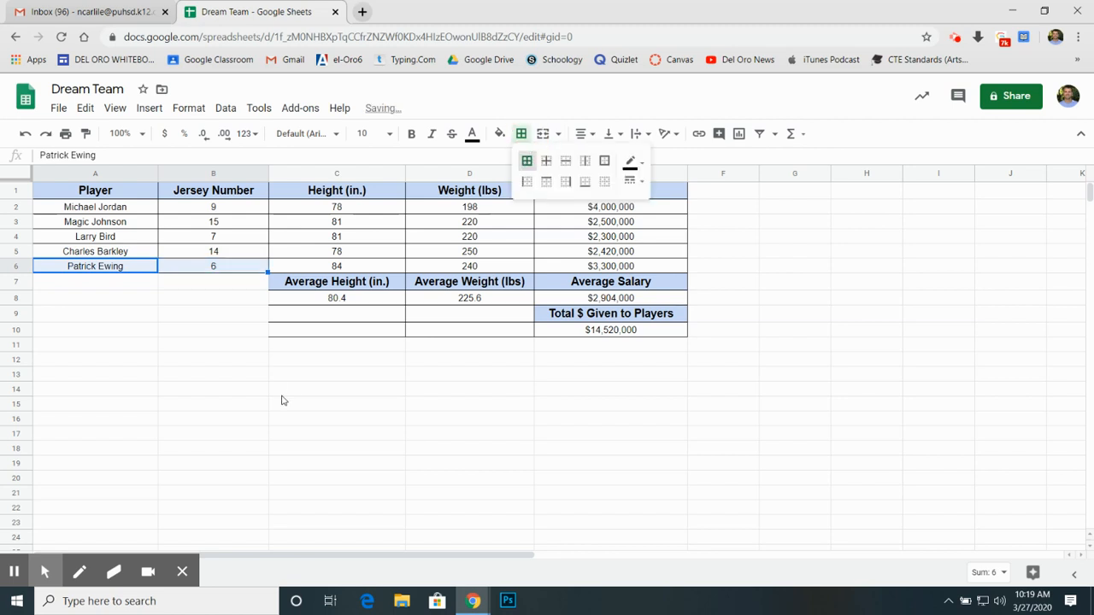
click(283, 388)
Step: Apply all borders to C7:C10 in the height column
drag(301, 286, 309, 335)
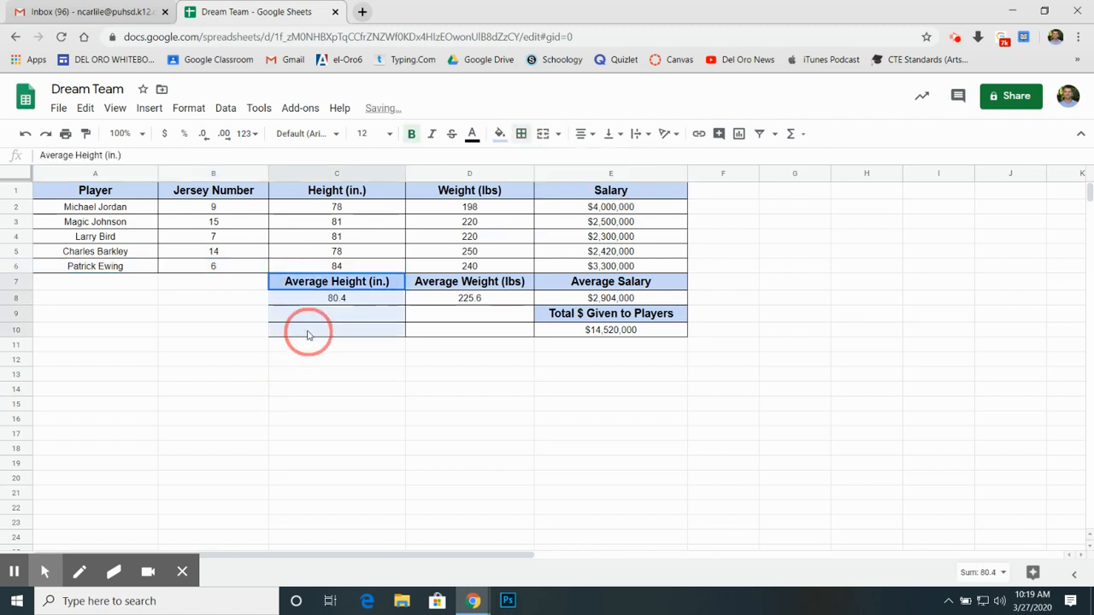
click(521, 135)
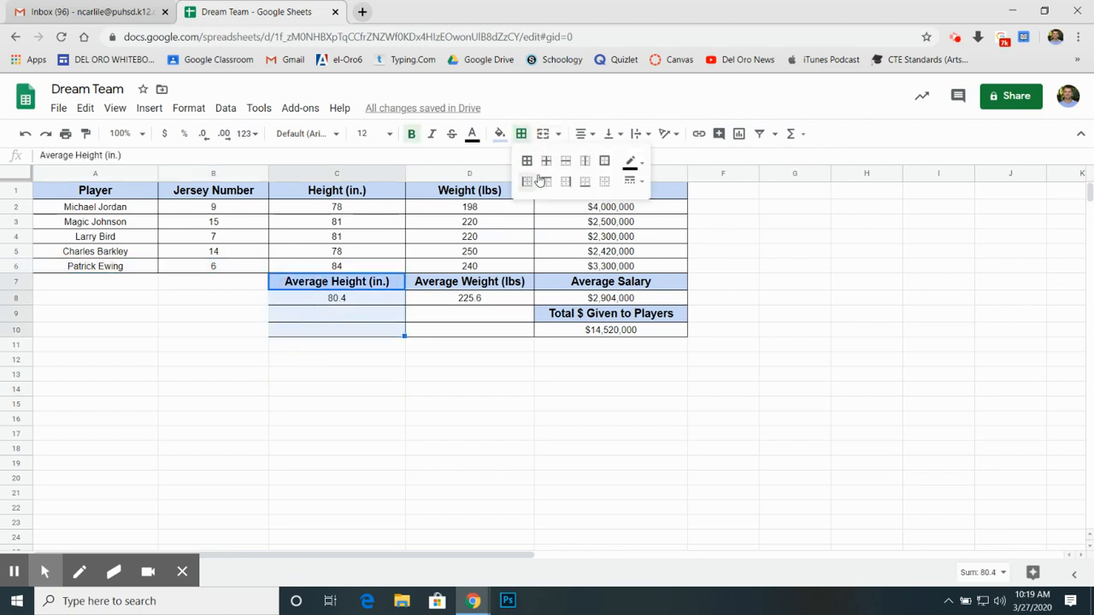
click(527, 162)
click(471, 365)
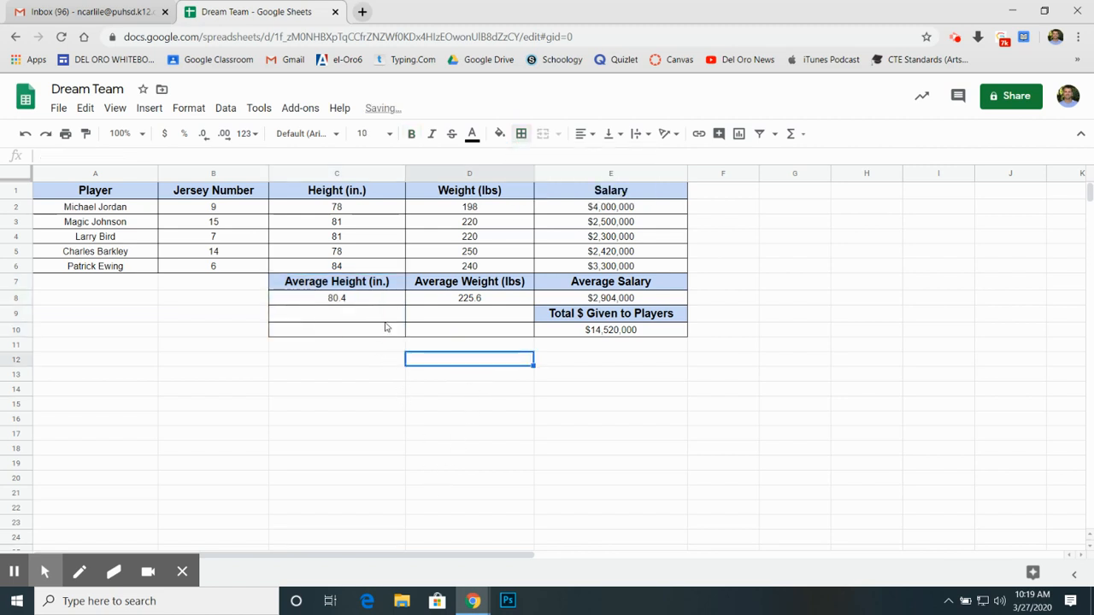
Step: Remove all borders from the empty cells C9:D10 beneath the height and weight averages
drag(388, 316, 502, 341)
click(521, 134)
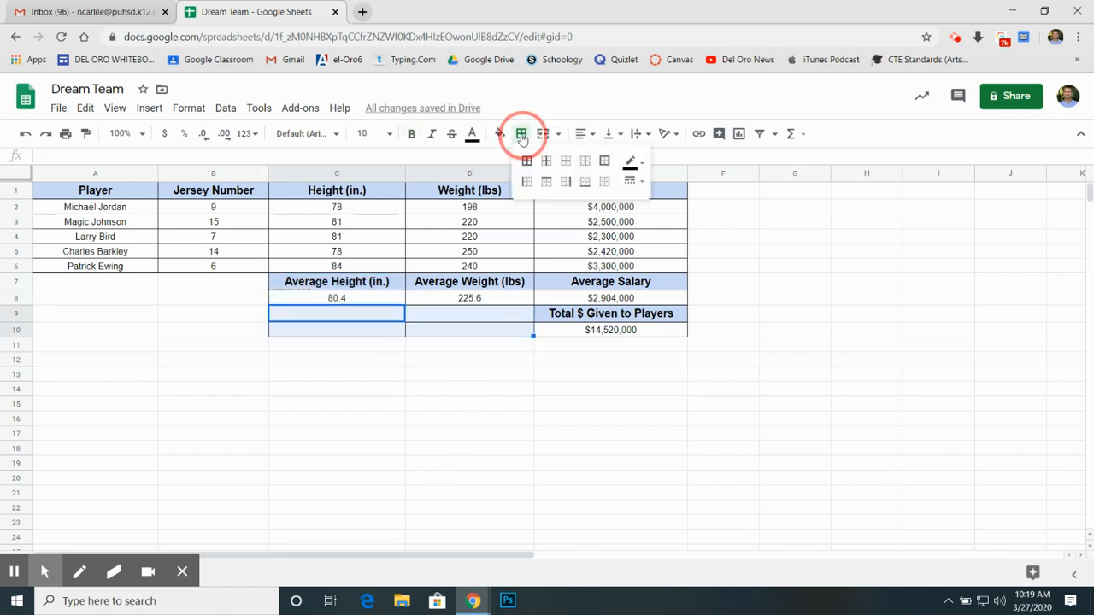
click(607, 186)
click(427, 411)
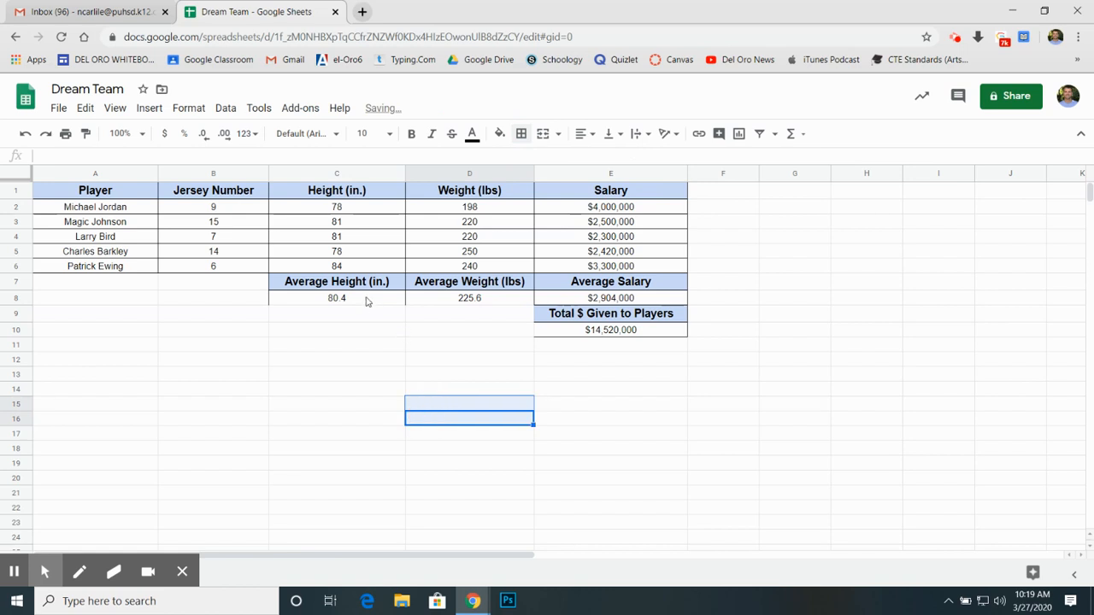
Step: Apply all borders to the height and weight averages in C8:D8 and to the salary cells E8:E10
drag(367, 300, 475, 302)
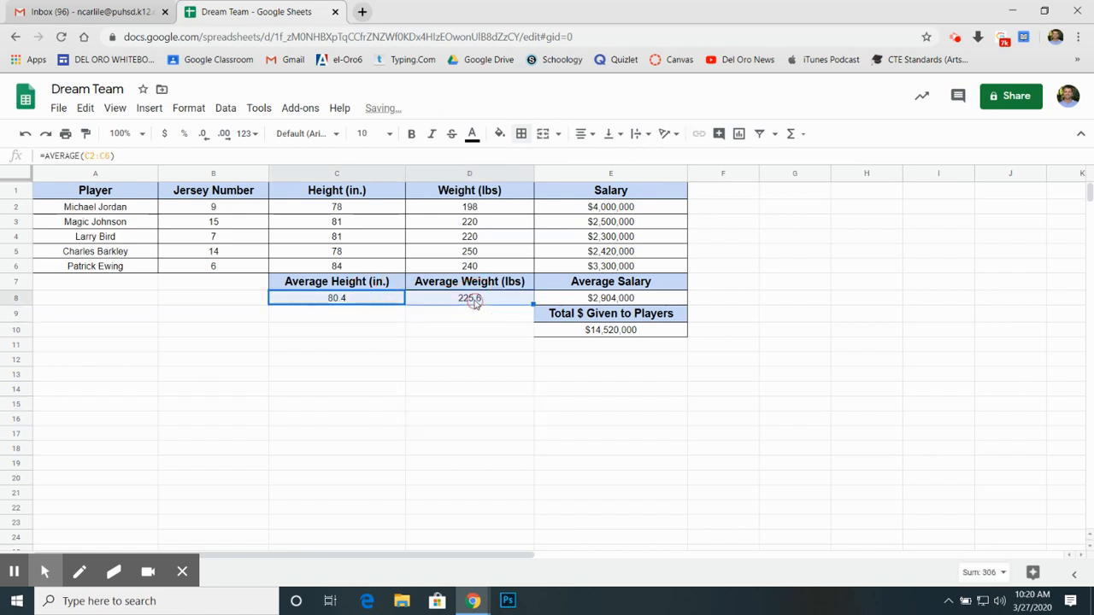
click(520, 133)
click(527, 163)
drag(611, 299, 573, 332)
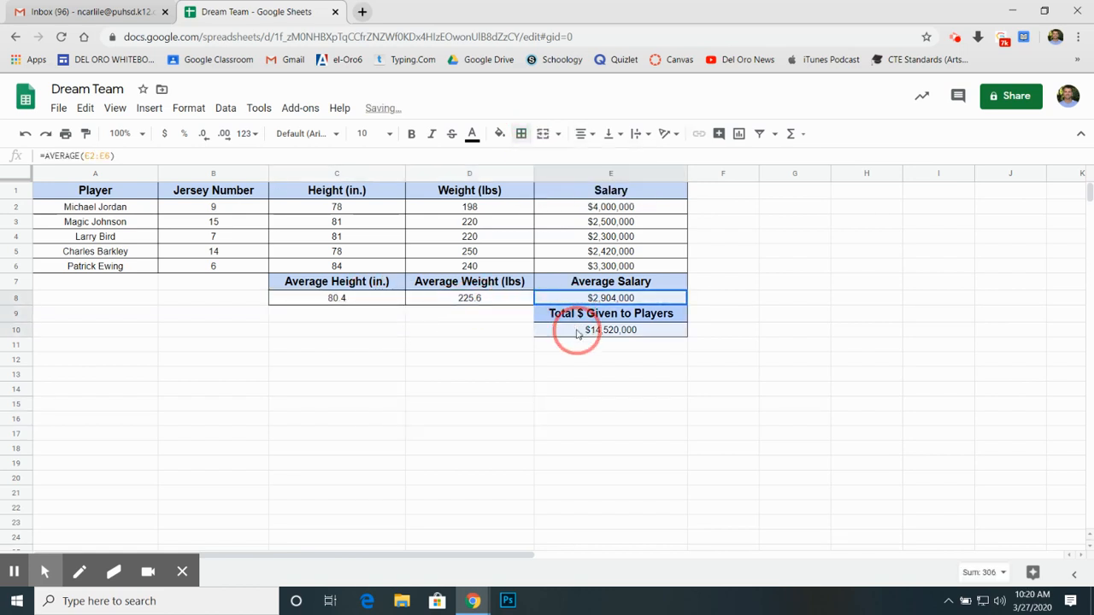
click(519, 135)
click(664, 422)
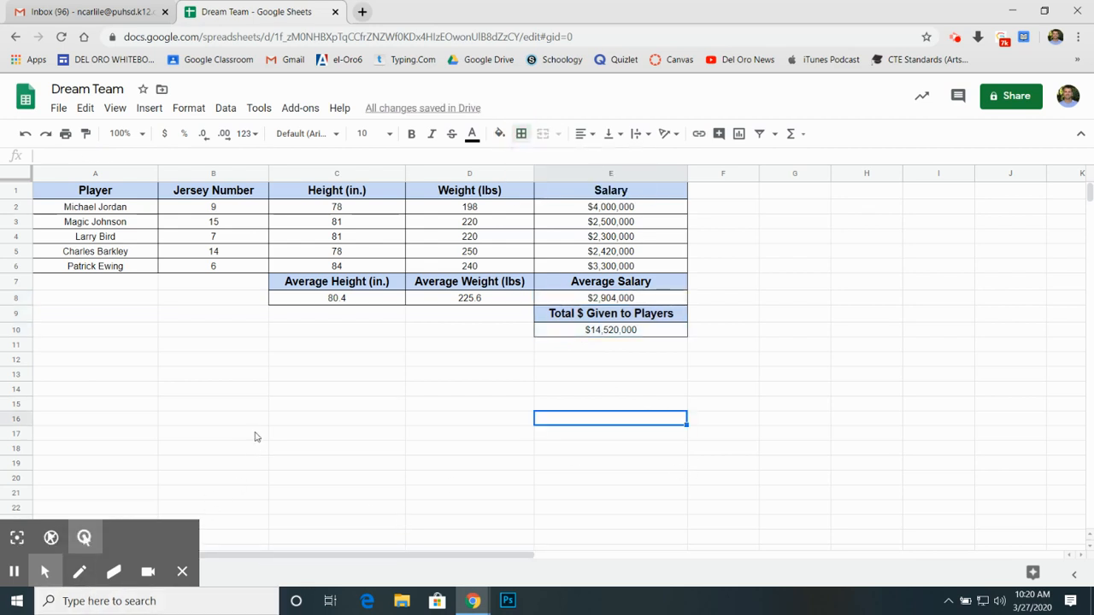
Step: Try to give the header row A1:E1 a medium-thickness border line
click(78, 192)
drag(77, 193, 631, 198)
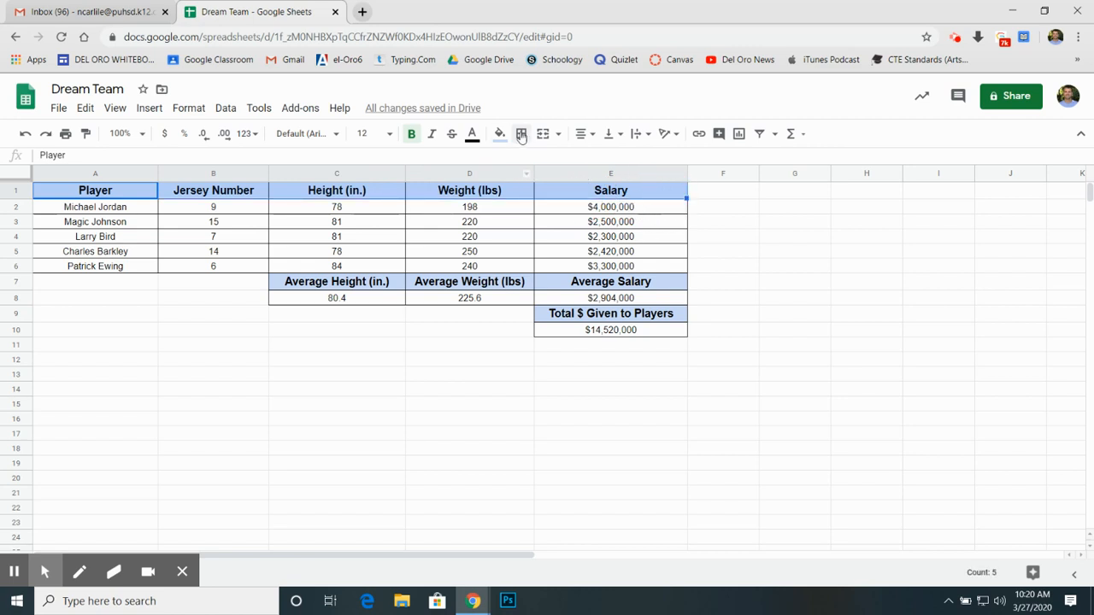
click(521, 133)
click(640, 171)
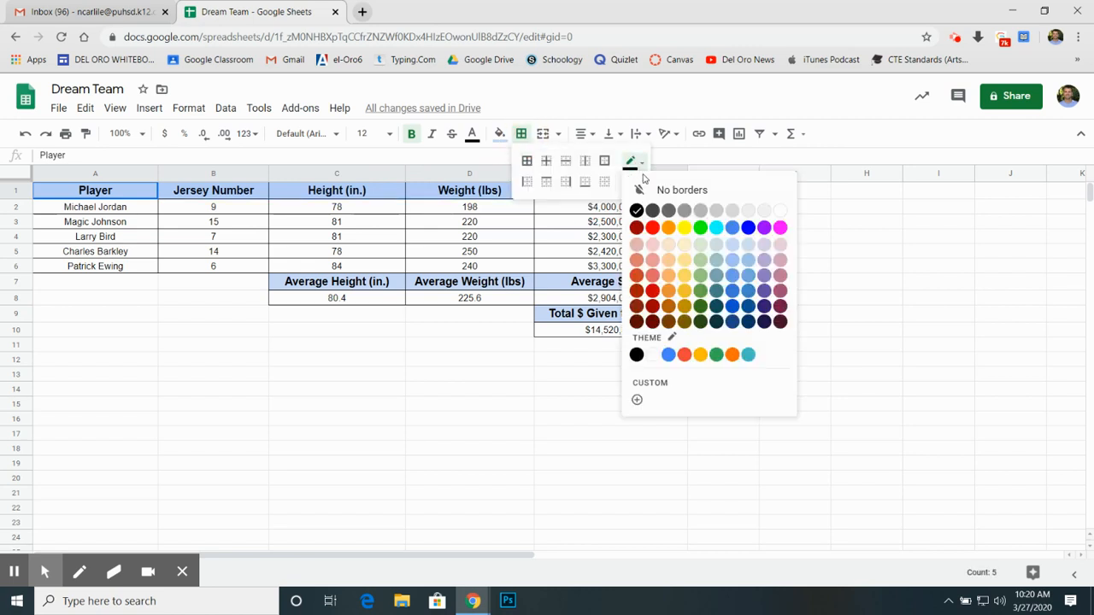
click(641, 164)
click(643, 182)
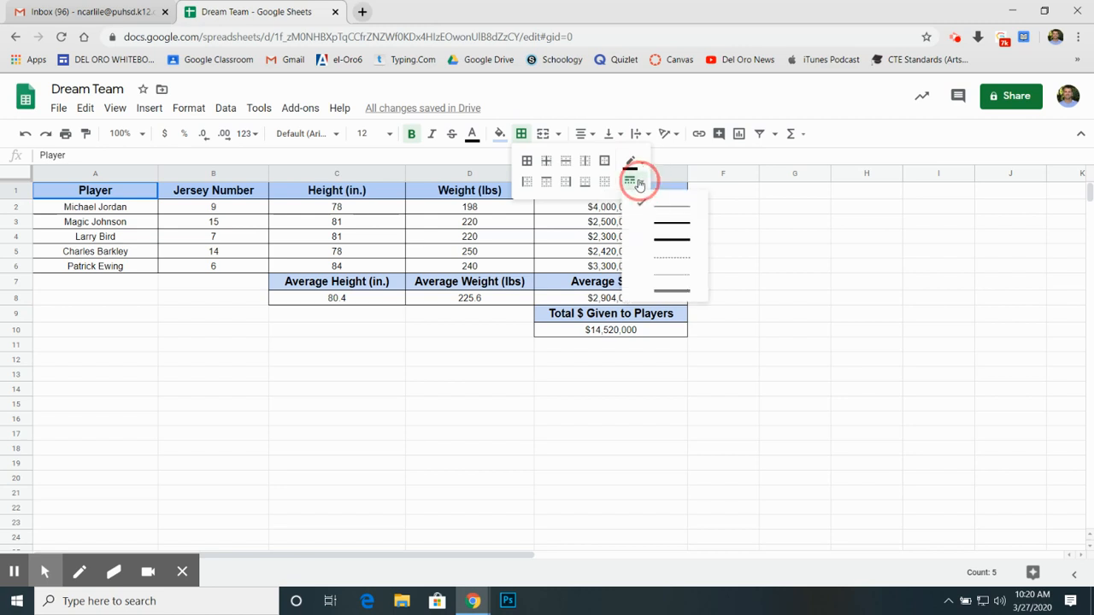
click(671, 231)
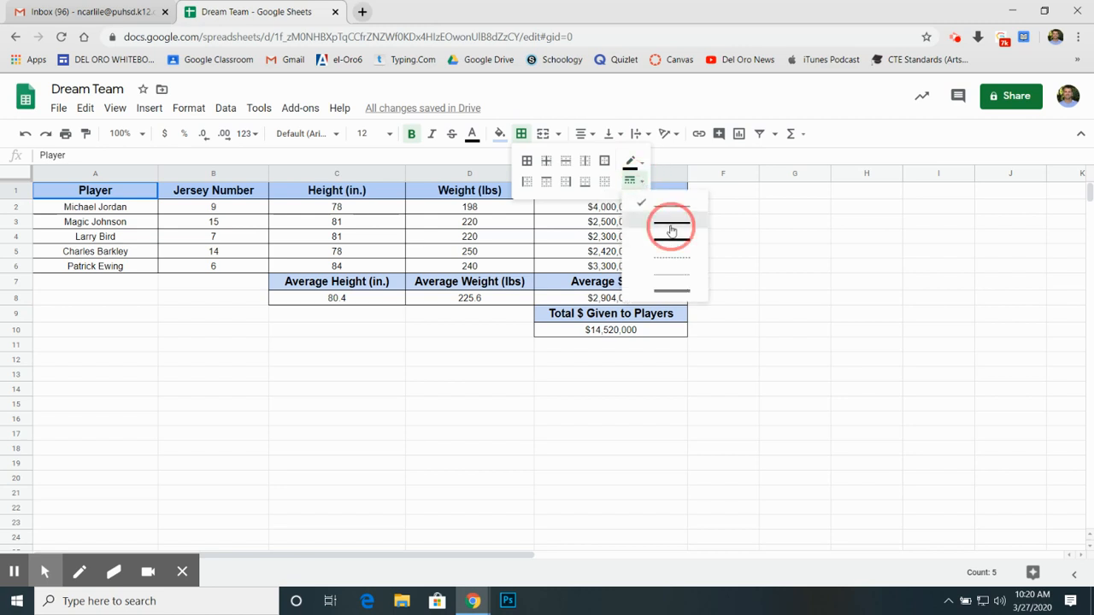
click(768, 254)
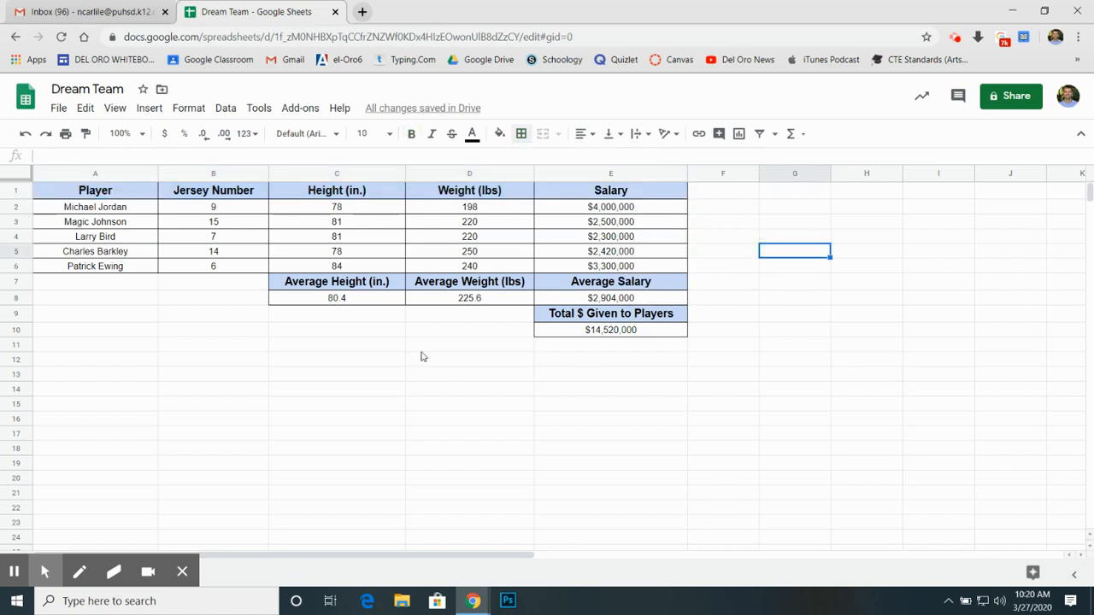
Step: Apply all borders to the header row A1:E1 using the thickest solid black line style
drag(113, 193, 623, 186)
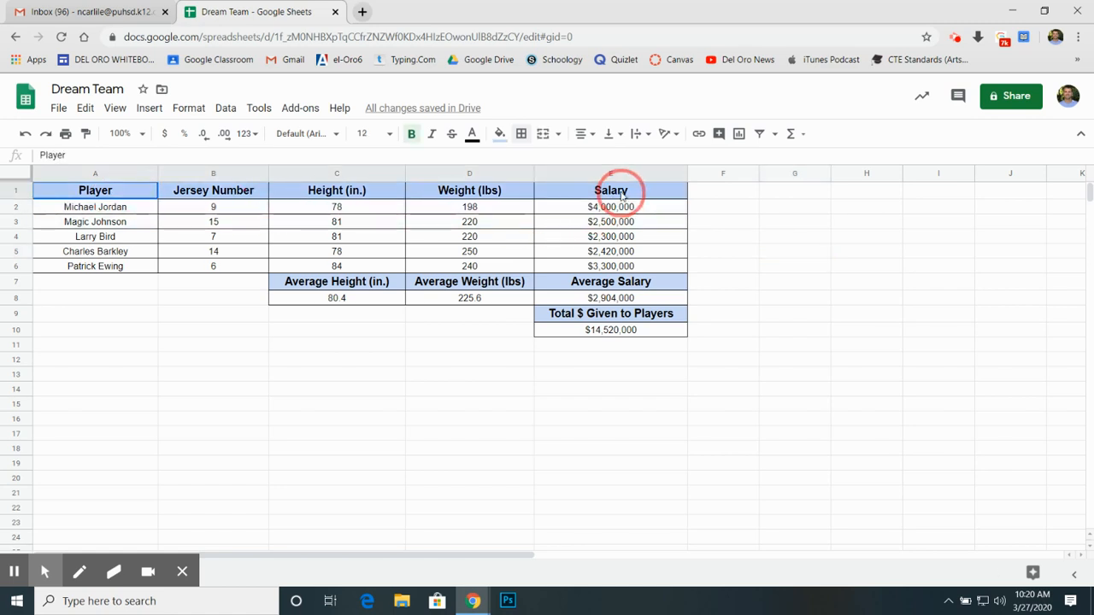
click(520, 134)
click(630, 162)
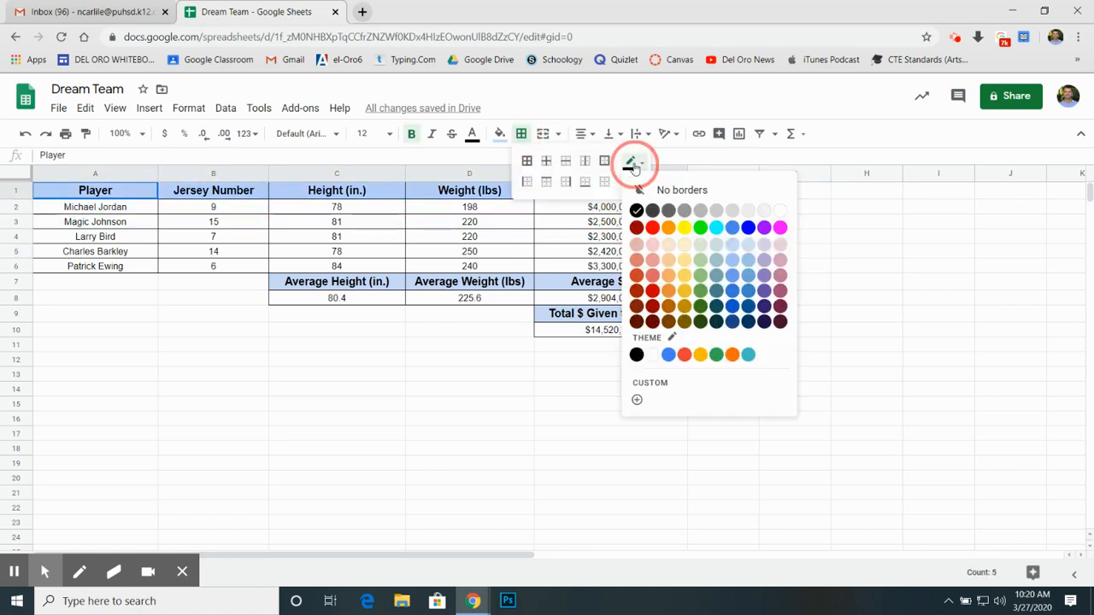
click(630, 164)
click(636, 177)
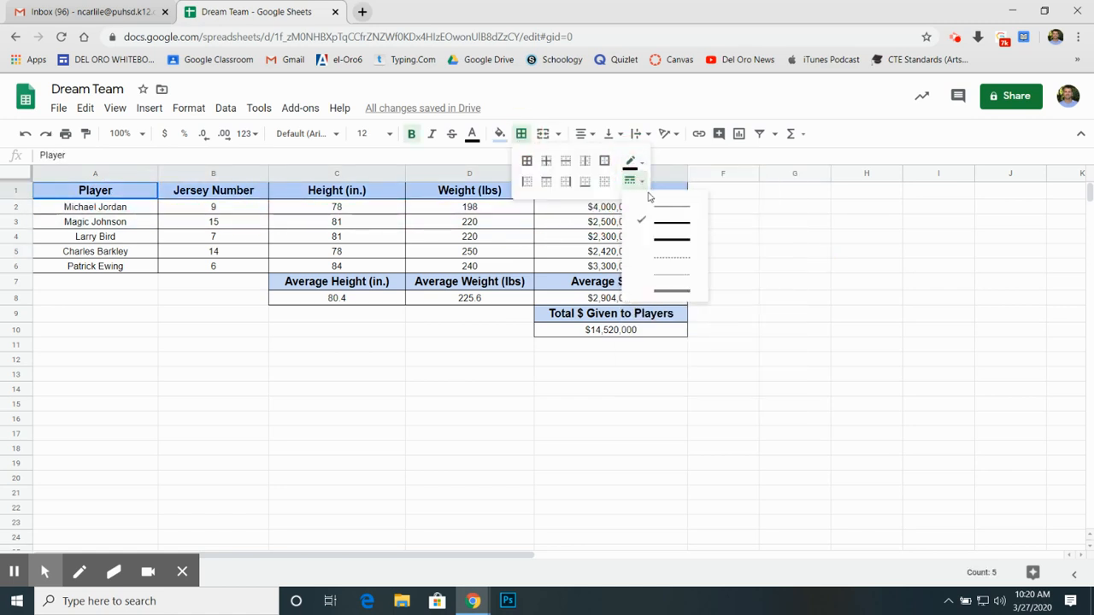
click(669, 236)
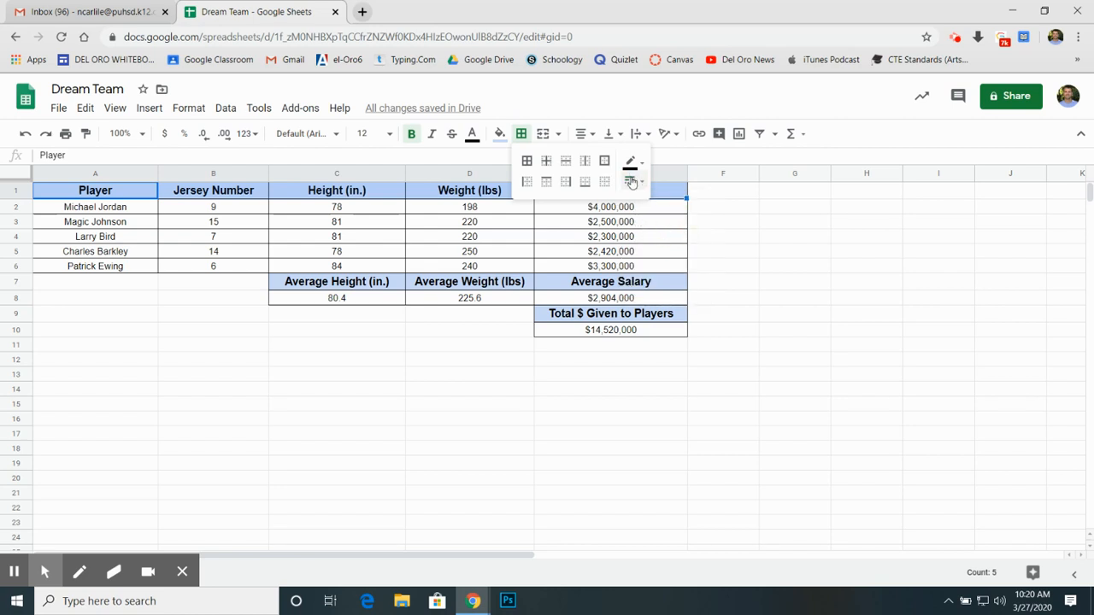
click(641, 179)
click(667, 236)
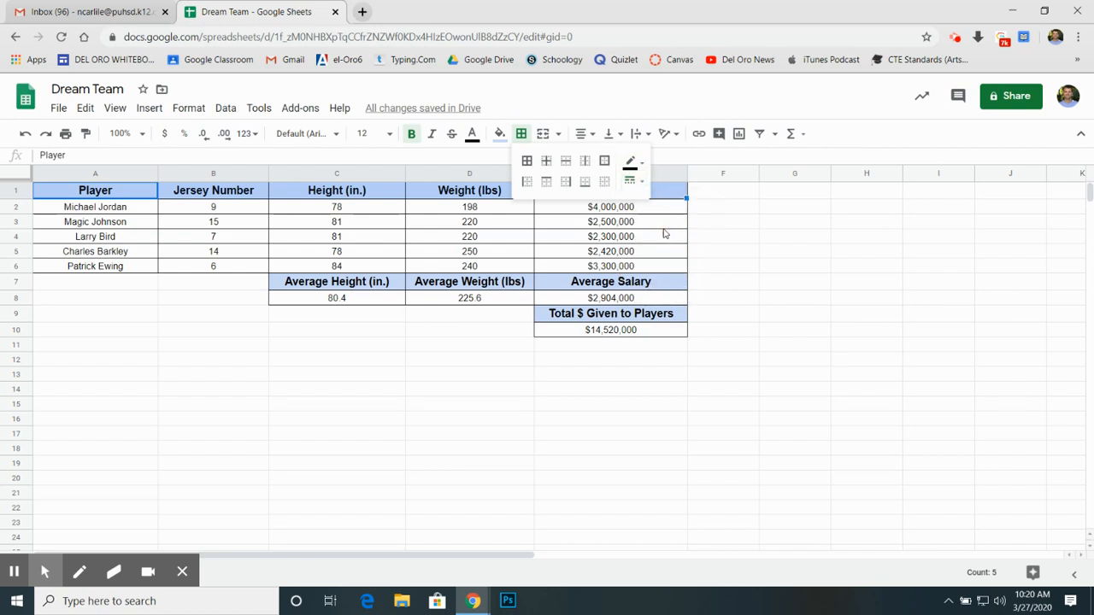
click(527, 161)
click(722, 284)
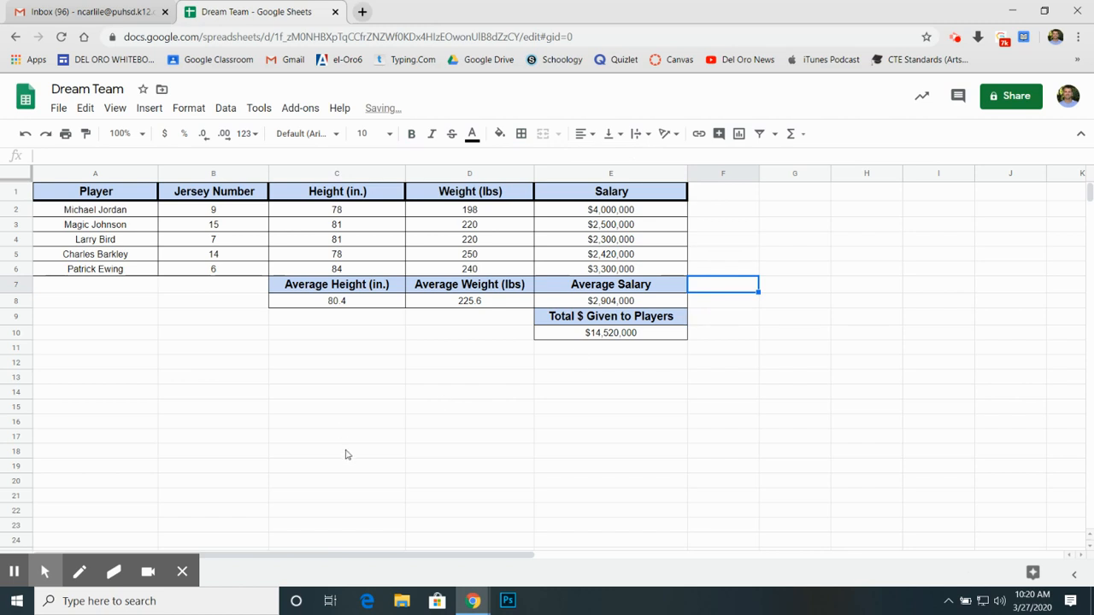
Step: Apply thick all borders to the average headings in C7:E7
drag(313, 286, 622, 286)
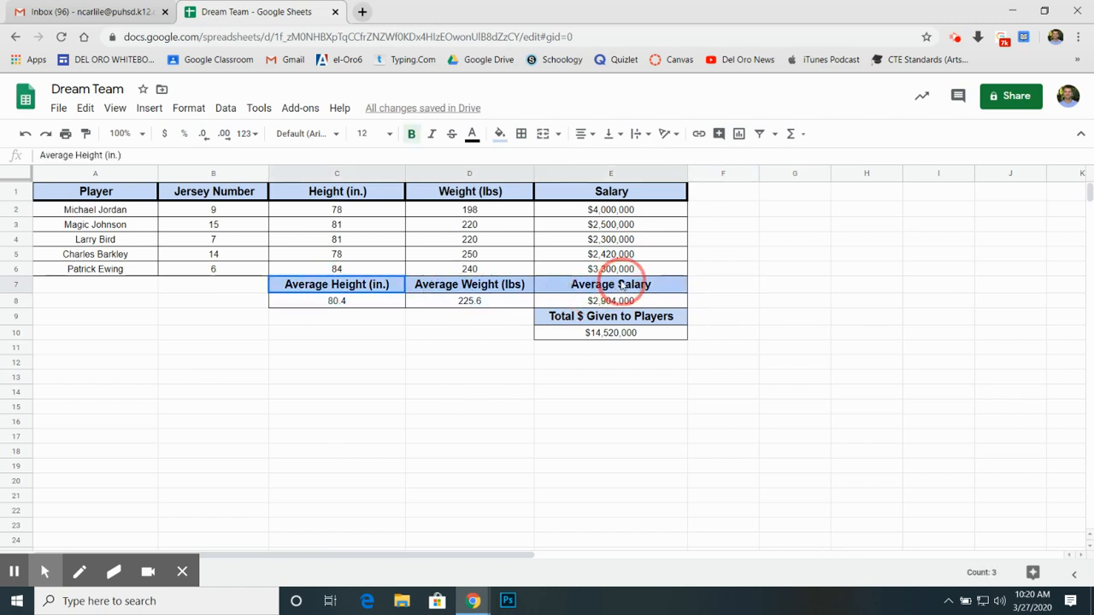
click(521, 134)
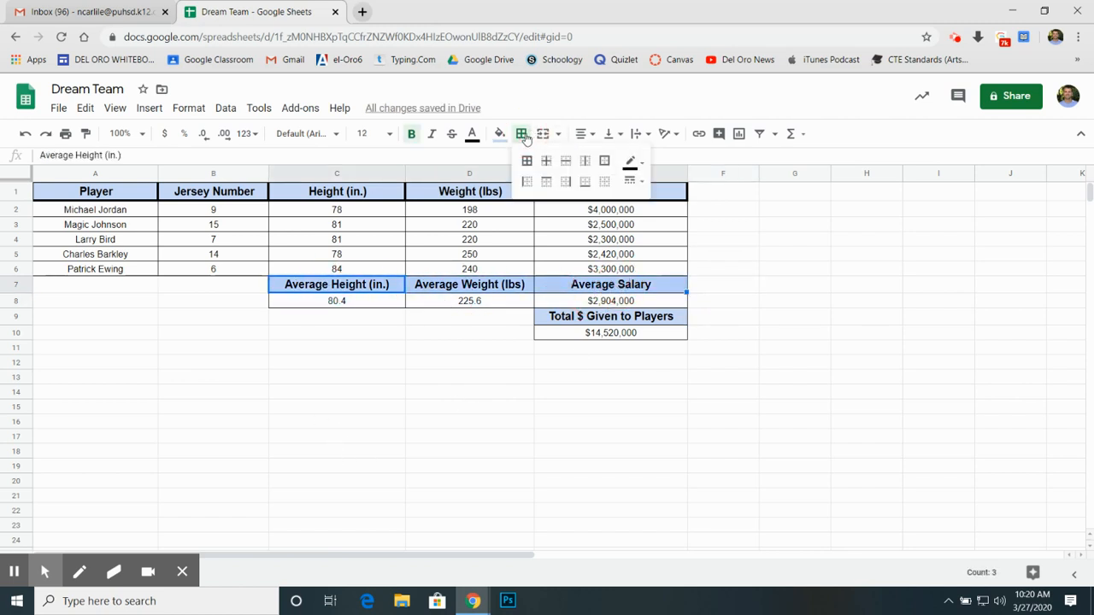
click(526, 160)
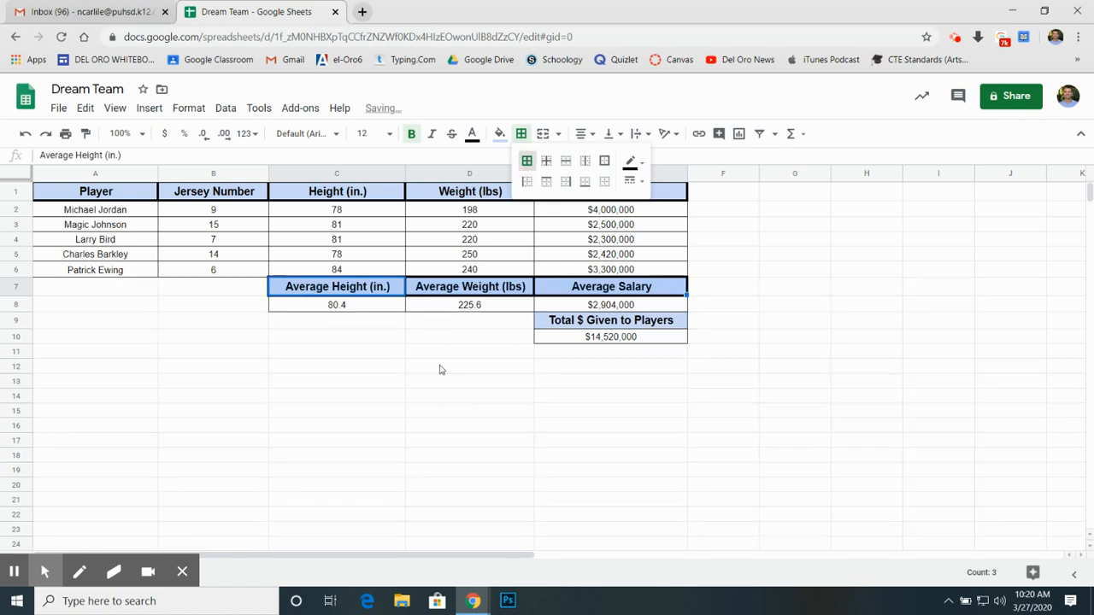
click(441, 369)
Step: Apply thick all borders to the Total $ Given to Players heading in E9
click(565, 322)
click(521, 134)
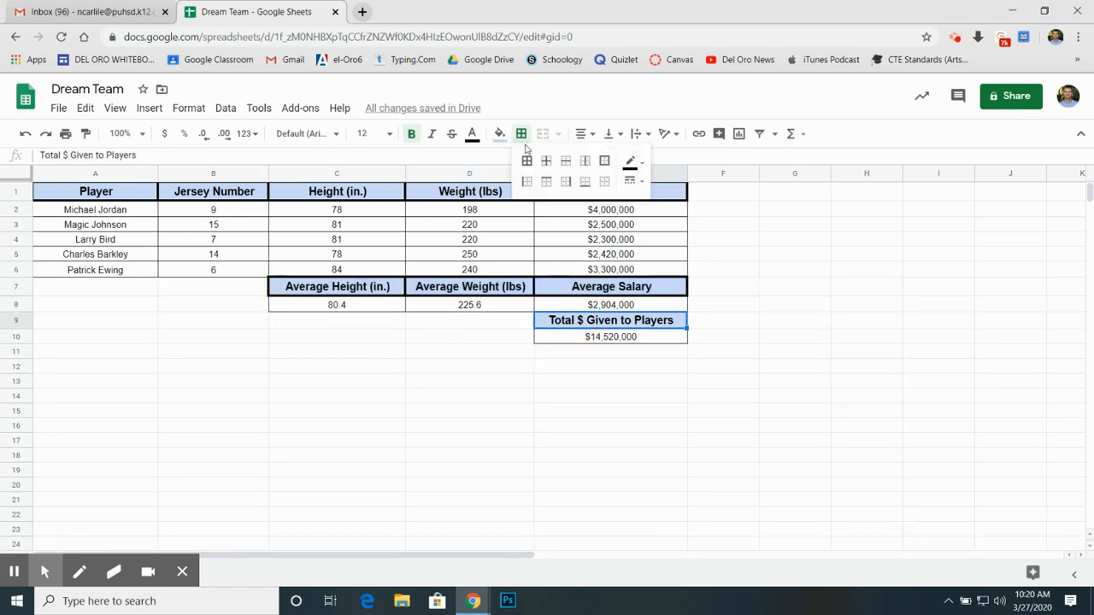
click(527, 160)
click(617, 414)
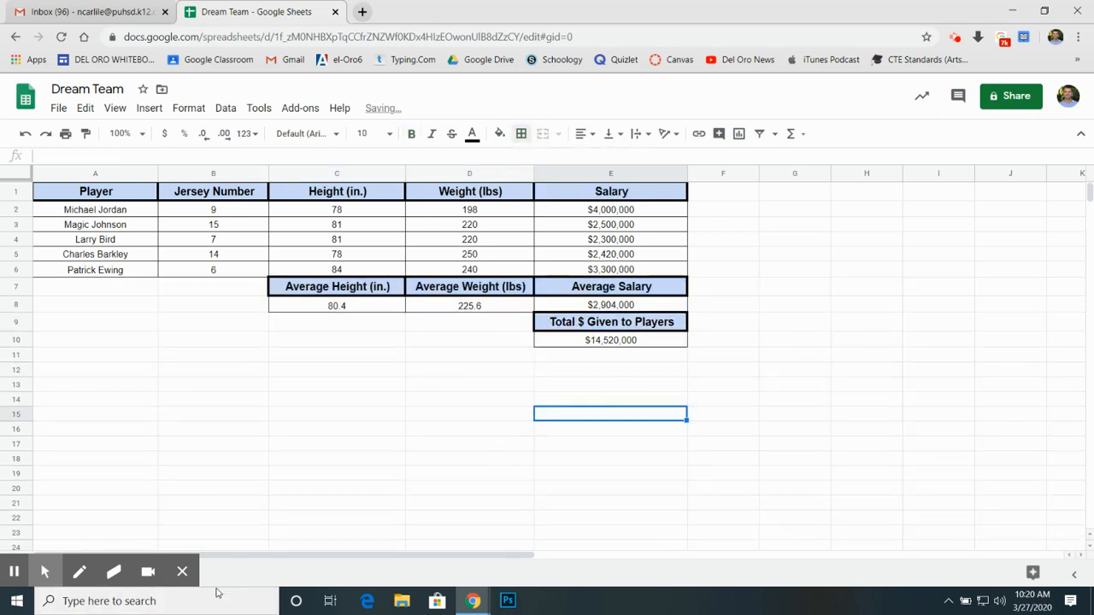
click(417, 369)
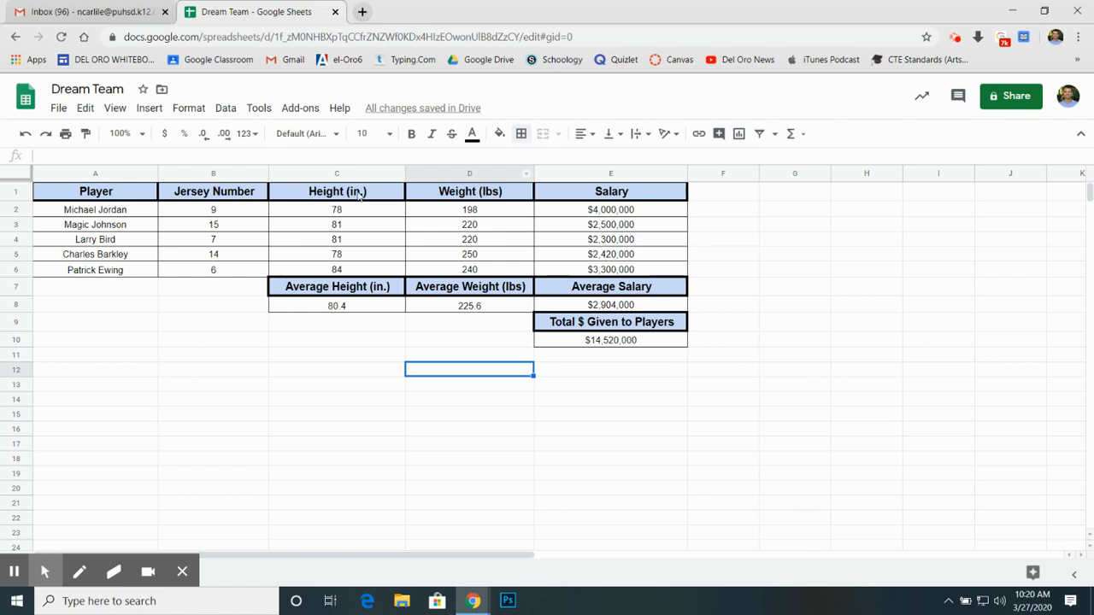
Step: Replace the first player's height in C2 with 6'6 in feet-and-inches notation
click(339, 214)
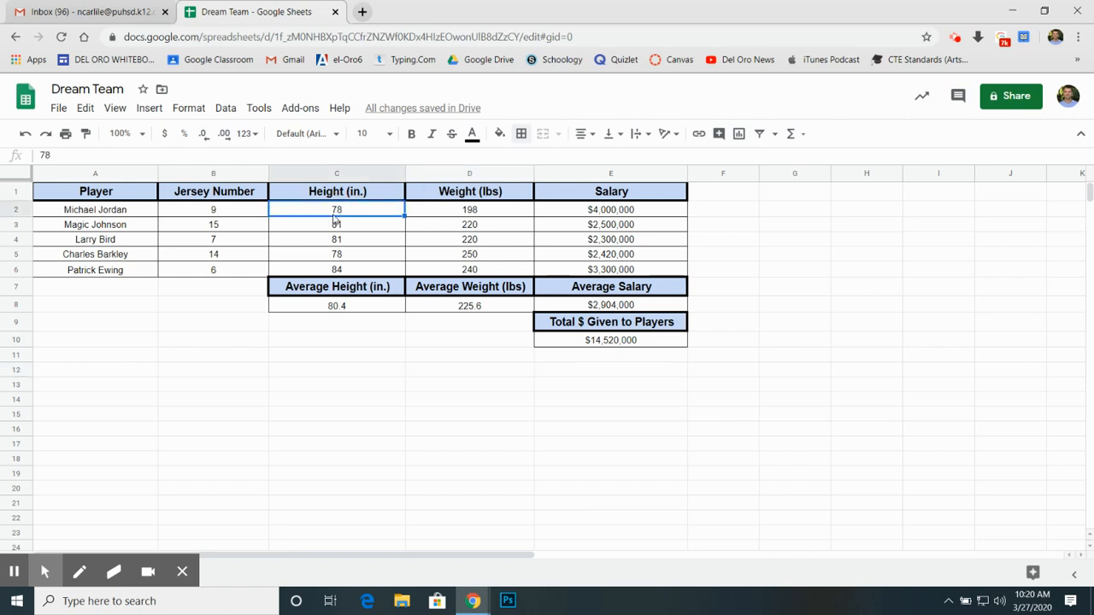
text(6)
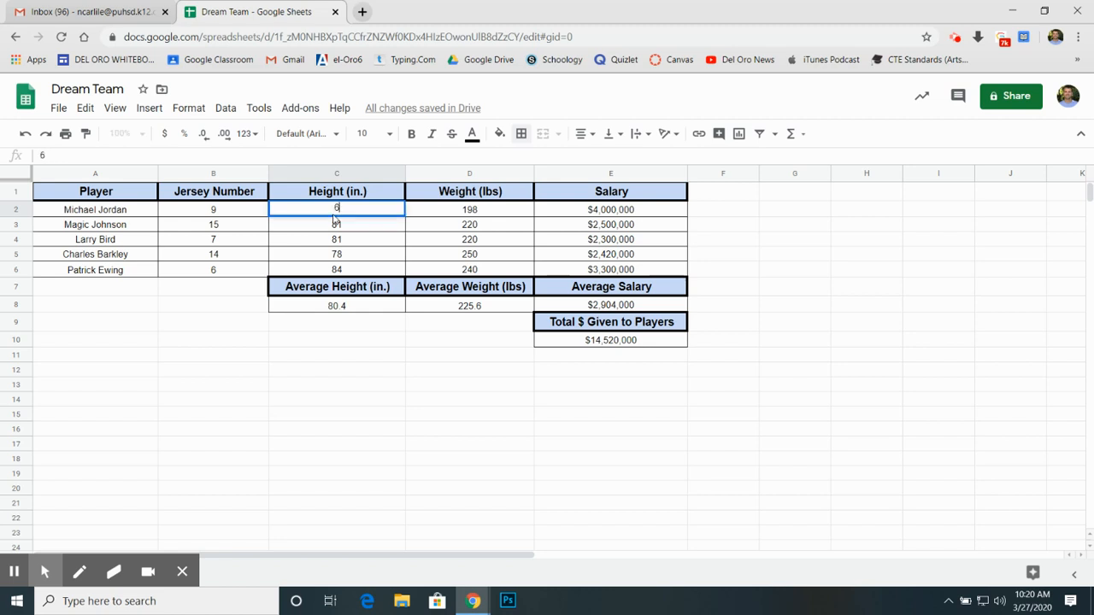
text('6)
click(427, 384)
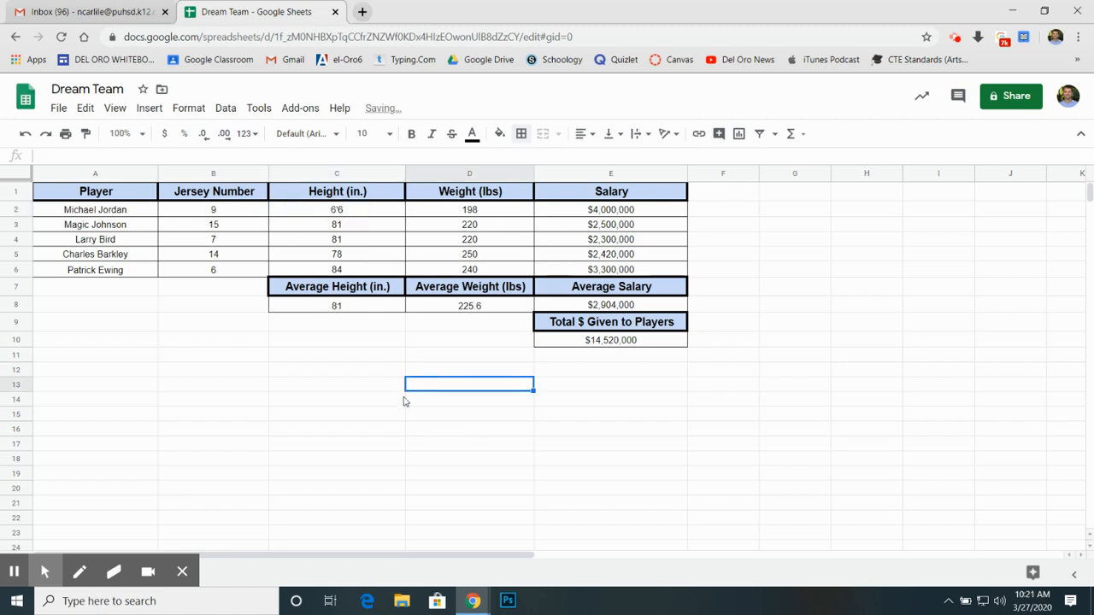
click(343, 210)
Step: Clear the Average Height cell C8 and re-enter it as the AVERAGE of C2:C6
click(339, 306)
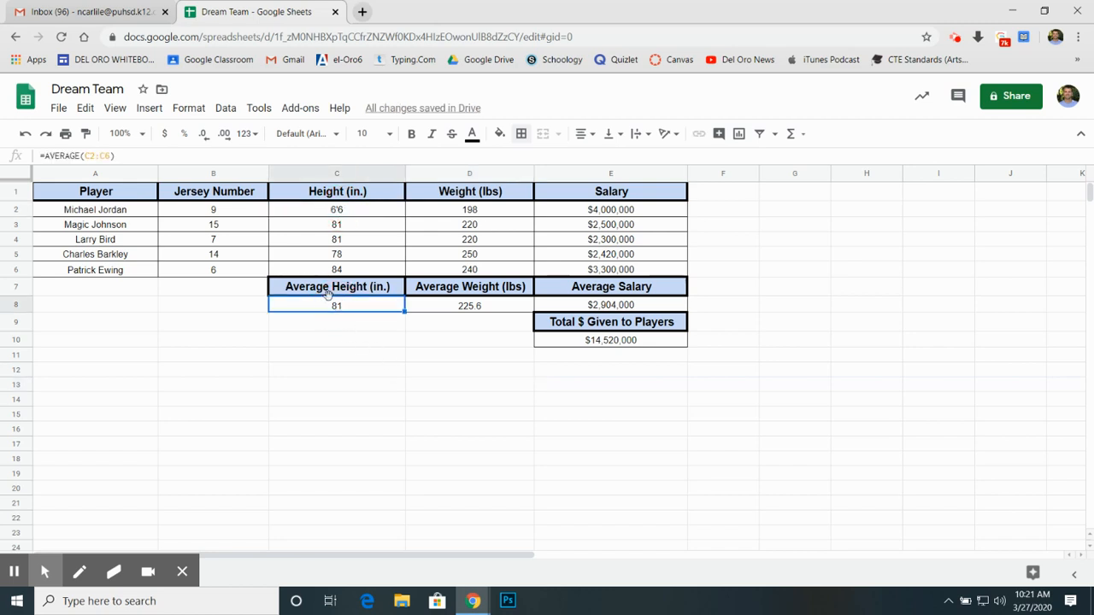
key(Delete)
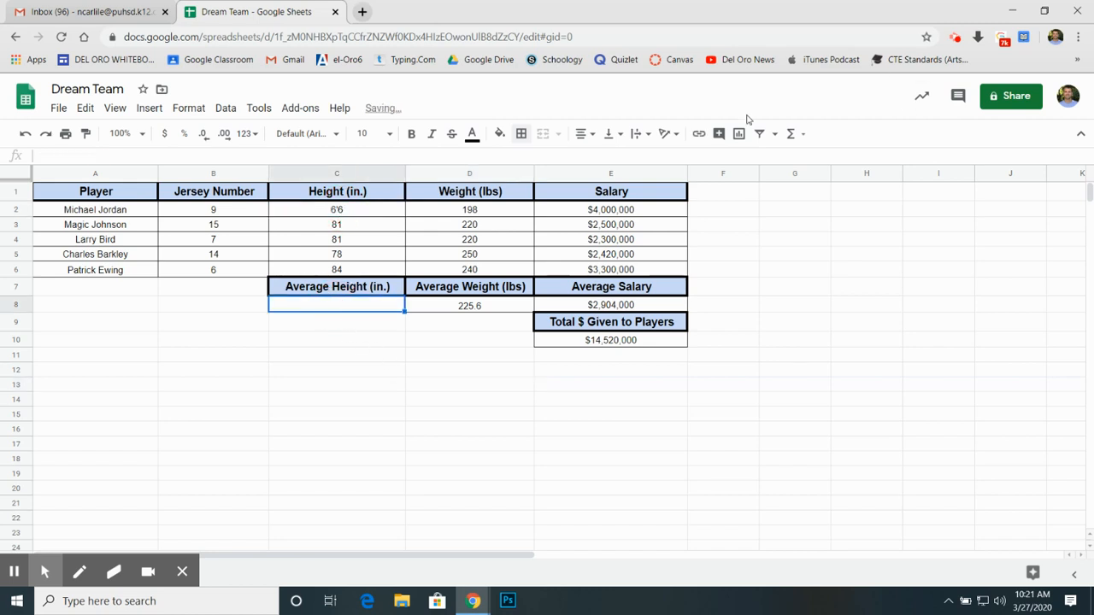
click(790, 134)
click(816, 183)
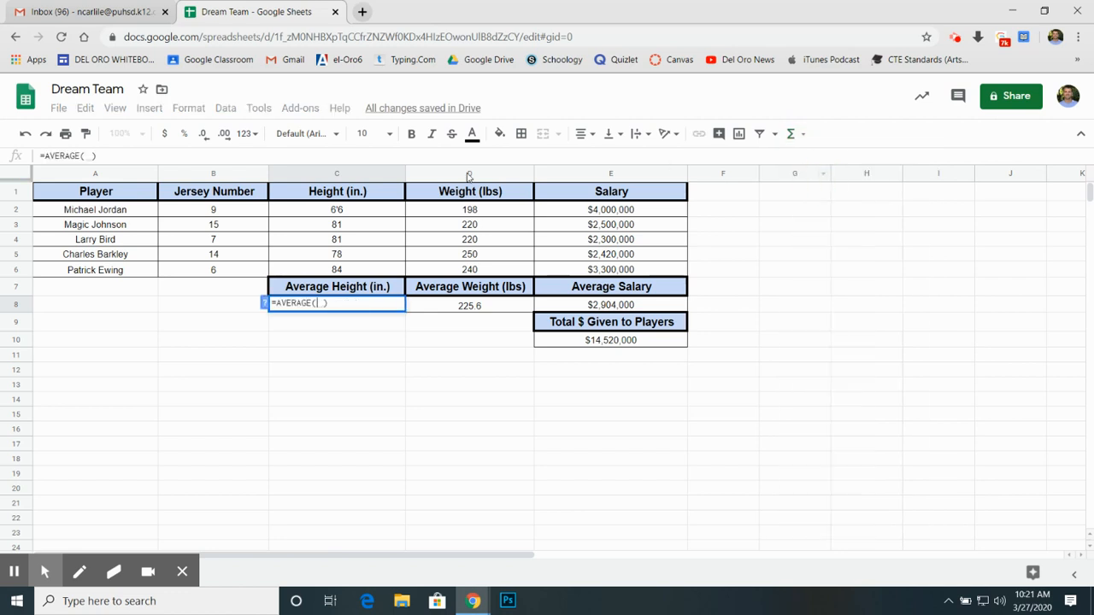
click(339, 213)
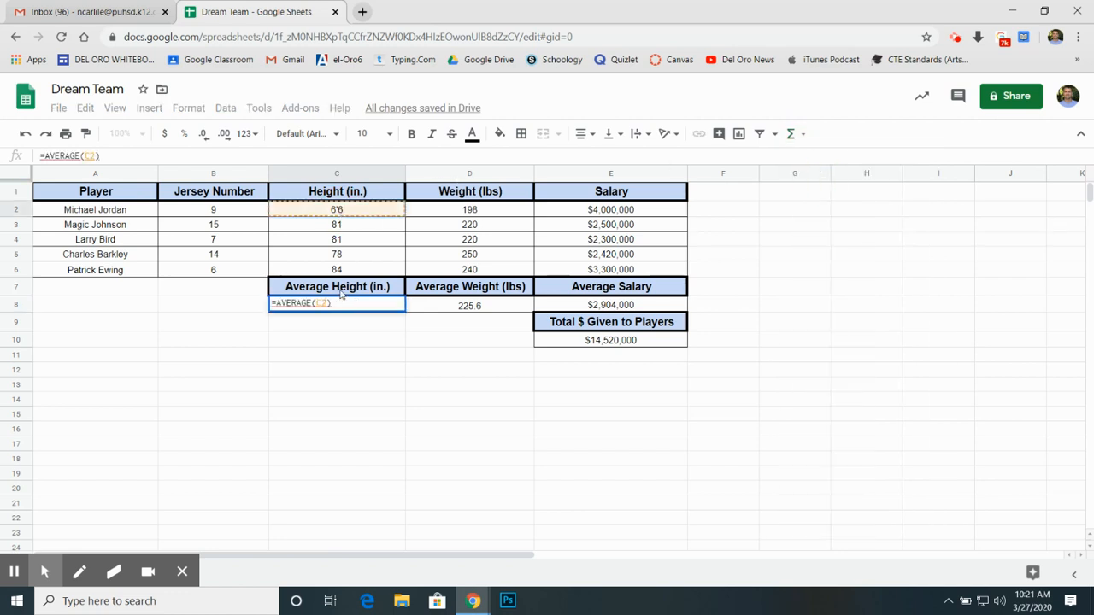
drag(340, 269, 345, 287)
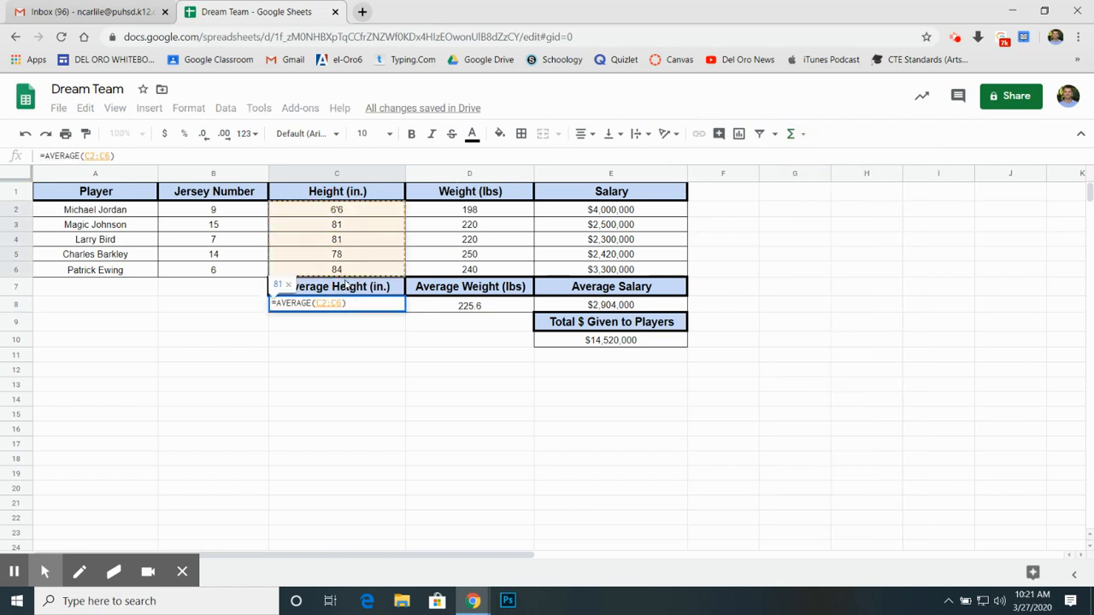
key(Return)
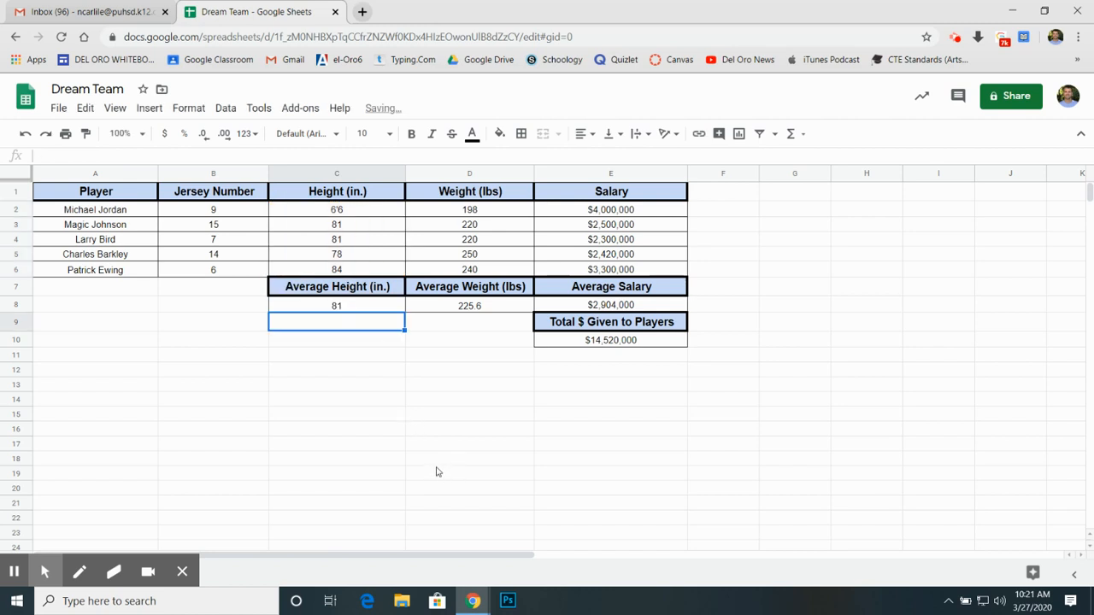
Step: Delete the Average Height formula from C8 and select the first player's height in C2
click(374, 374)
click(346, 308)
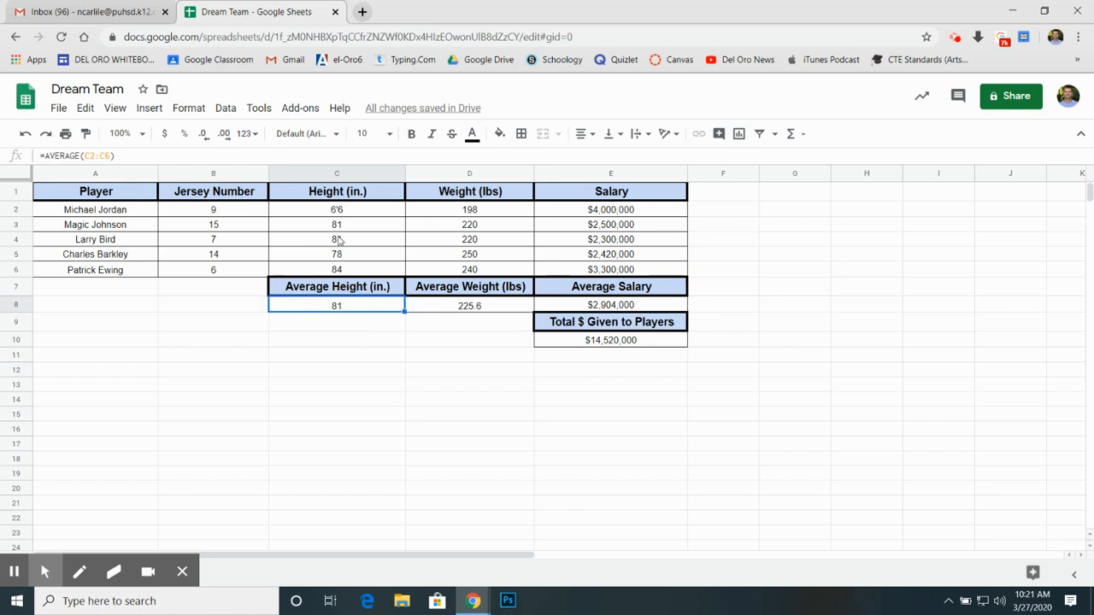
key(Delete)
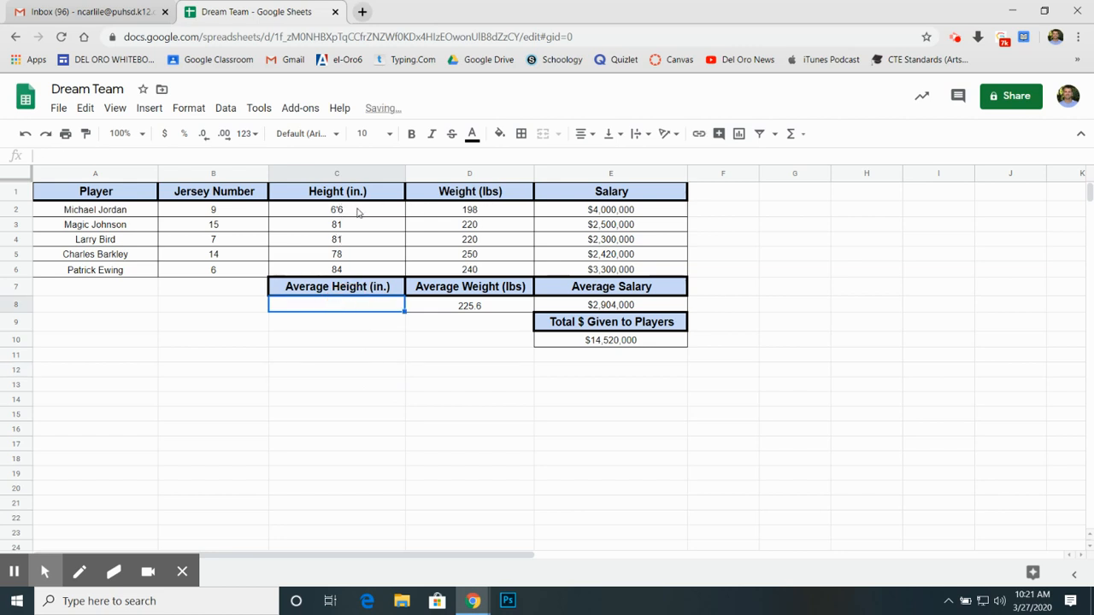
click(359, 212)
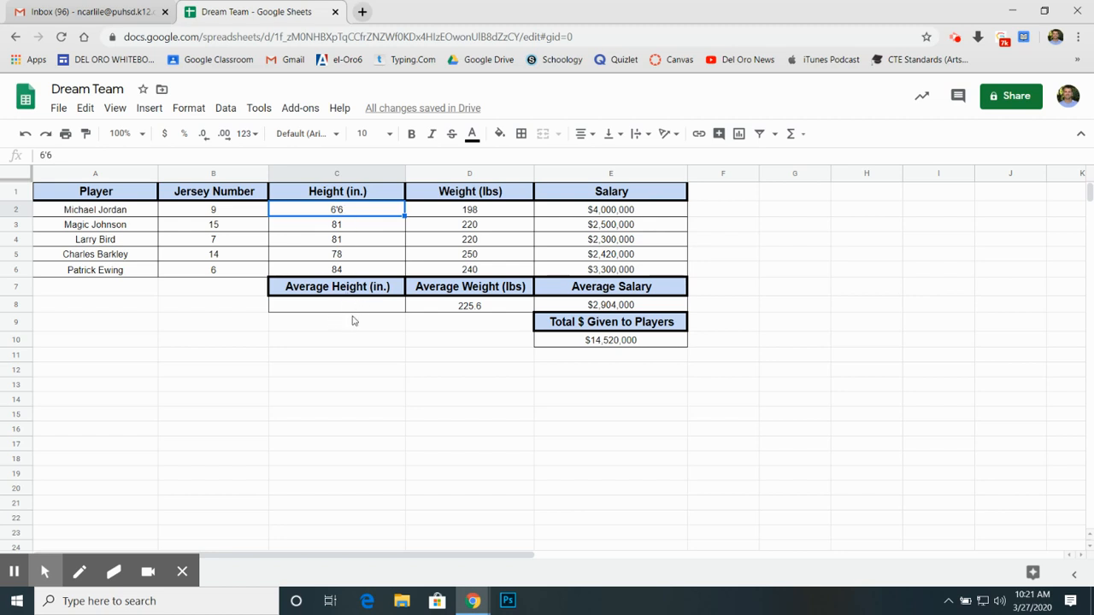
click(340, 211)
Step: Replace the first player's salary in E2 with the text 1 million
click(625, 213)
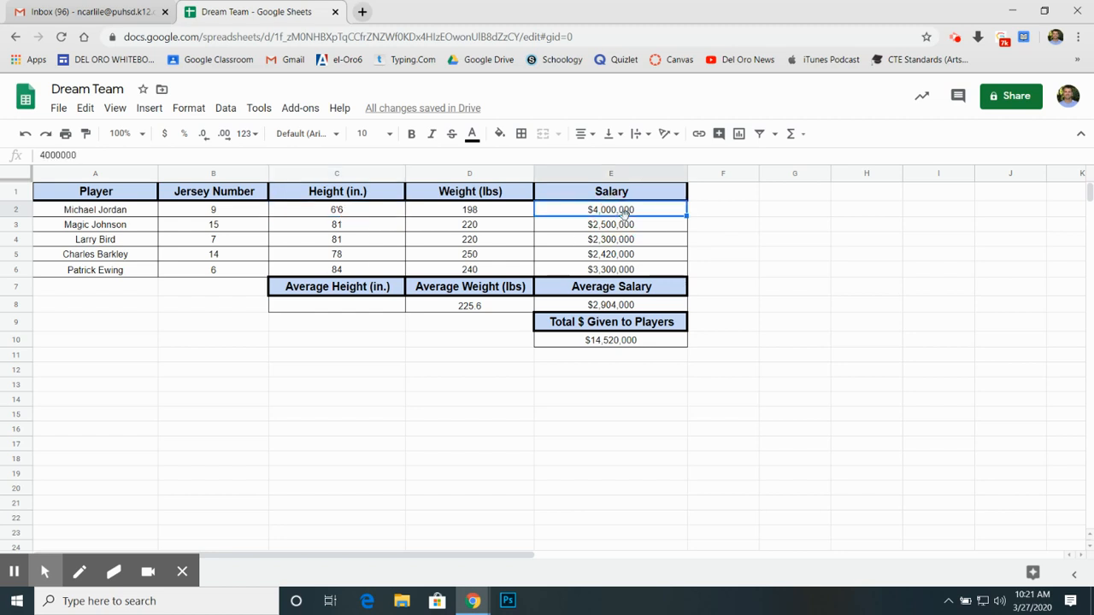
text(1 million)
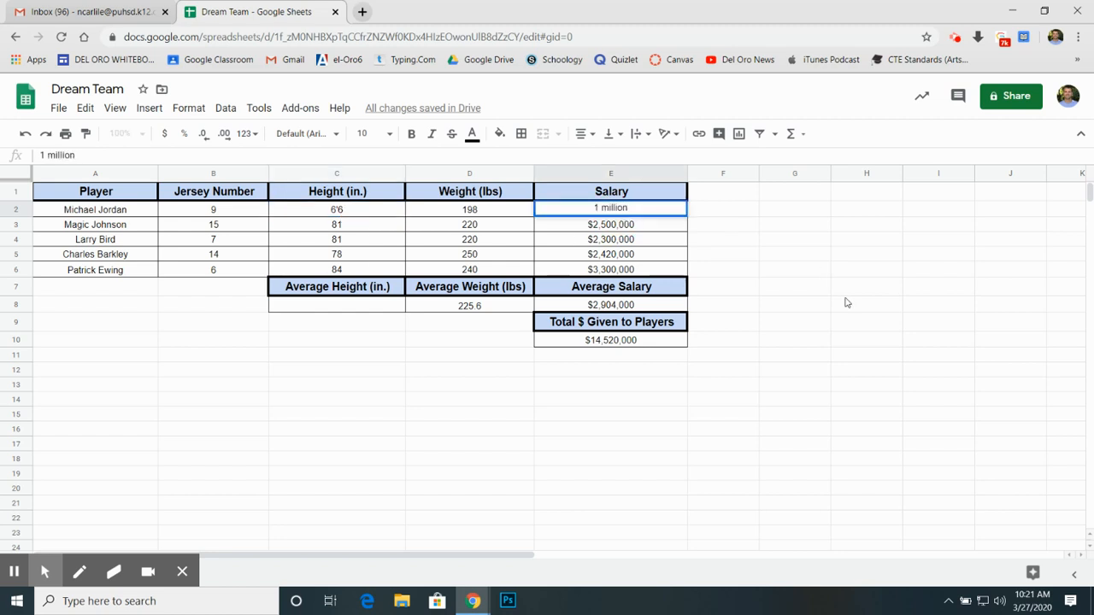
click(846, 302)
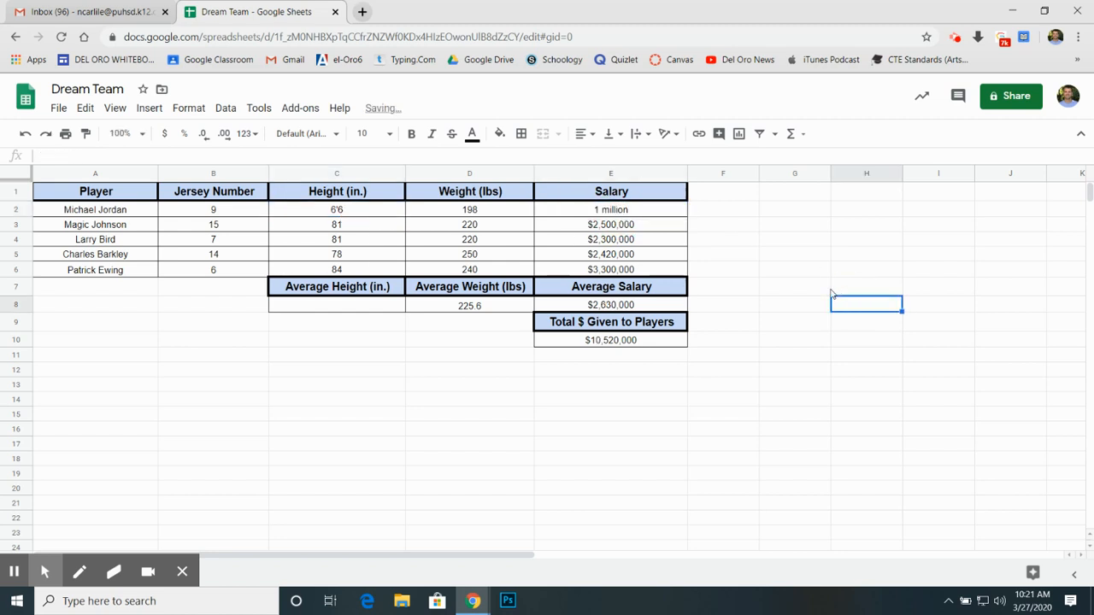
Step: Clear the Average Salary cell E8 and re-enter it as the AVERAGE of E2:E6
click(603, 305)
key(Delete)
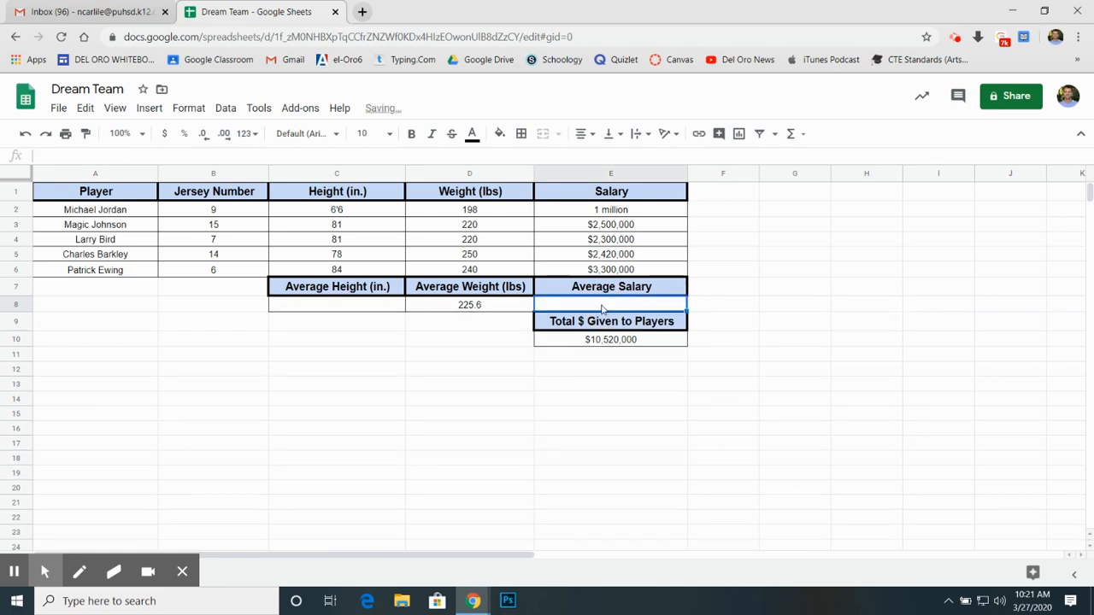
click(791, 133)
click(805, 179)
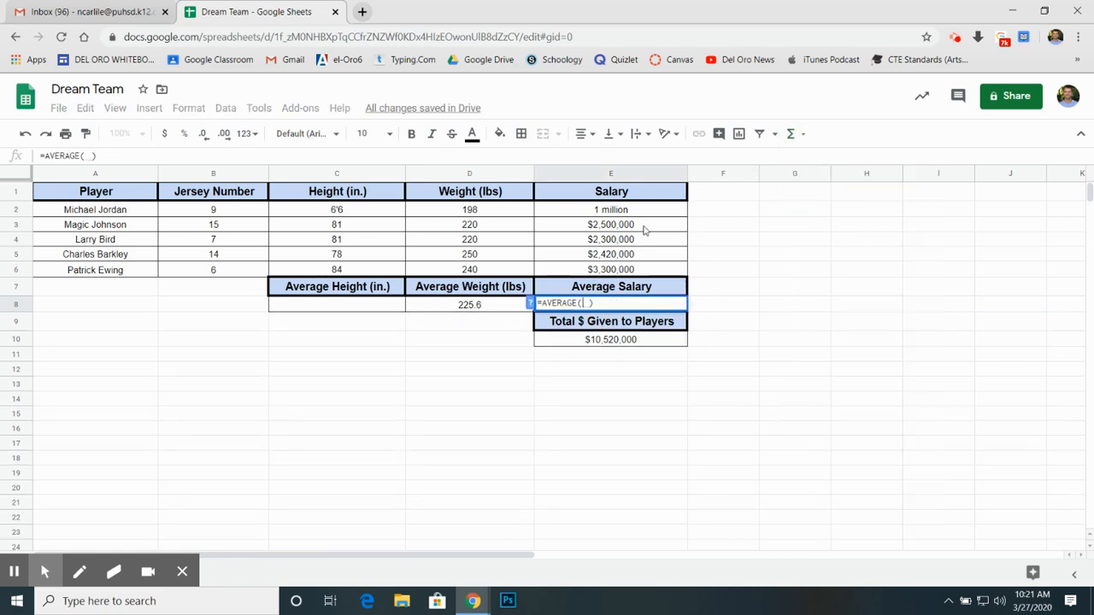
drag(632, 214, 628, 273)
key(Return)
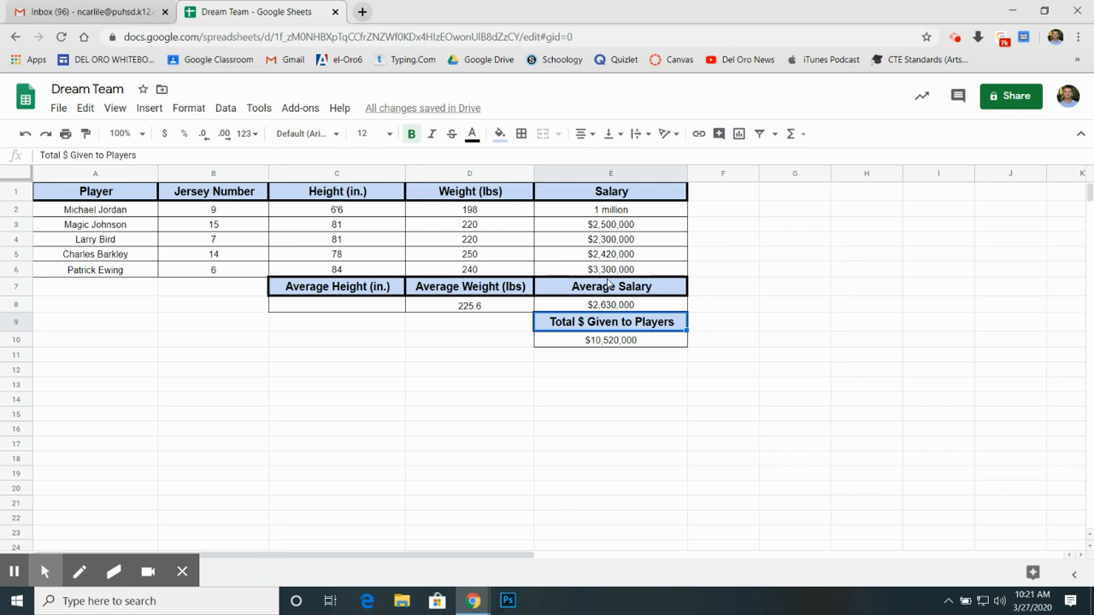
Step: Undo the Average Salary re-entry and the 1 million entry in the first player's salary cell
key(ctrl+z)
key(ctrl+z)
key(ctrl+z)
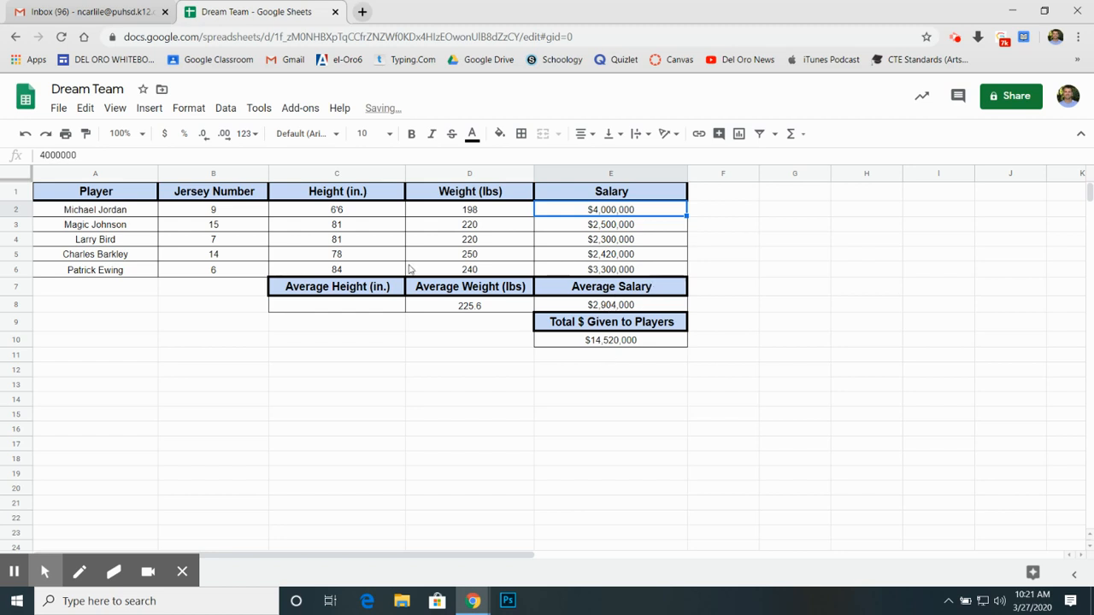
click(357, 361)
click(366, 312)
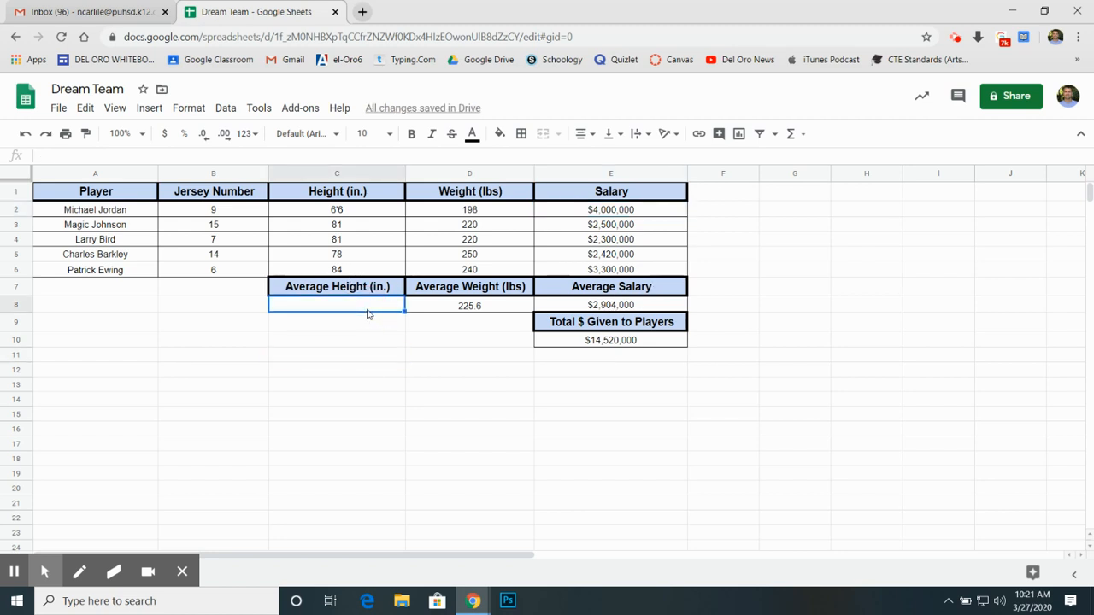
drag(466, 384, 465, 399)
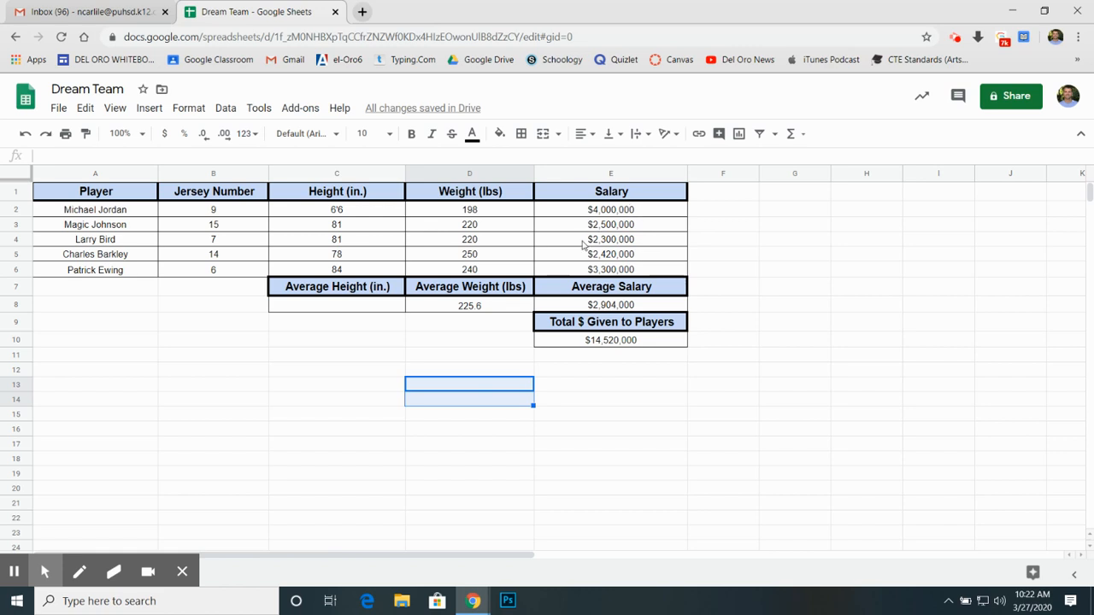
Step: Set the first player's height in C2 to 78 and enter the AVERAGE of C2:C6 in C8
click(347, 215)
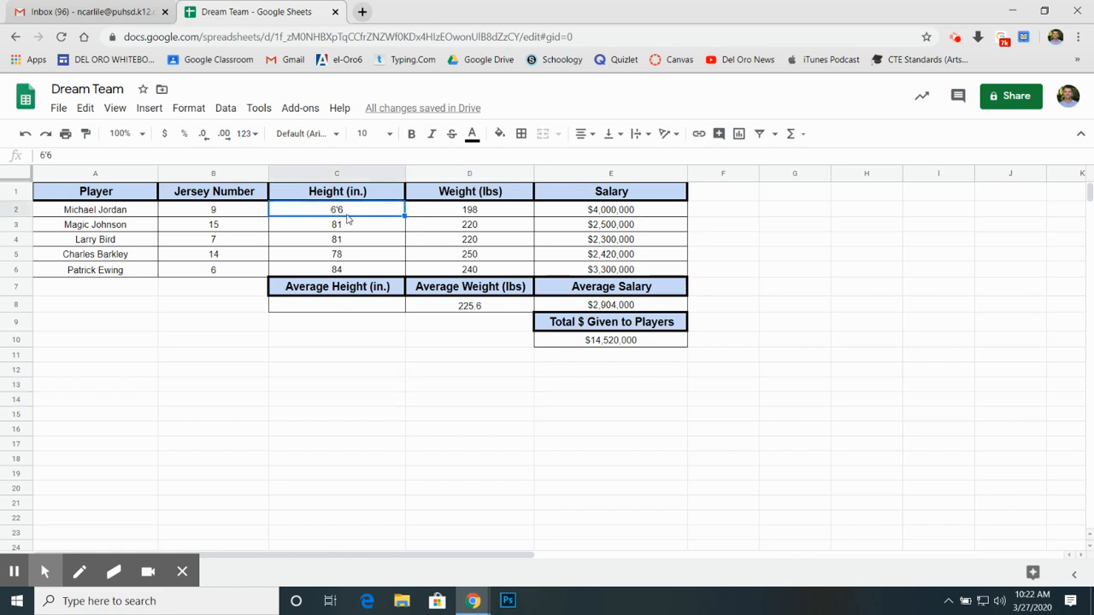
text(78)
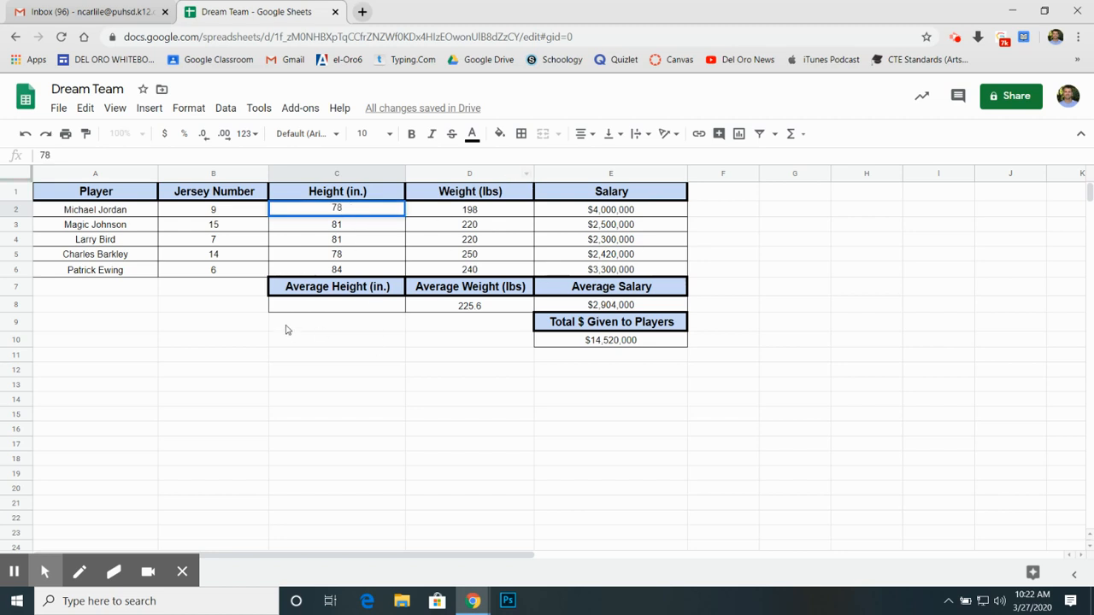
click(366, 305)
click(793, 135)
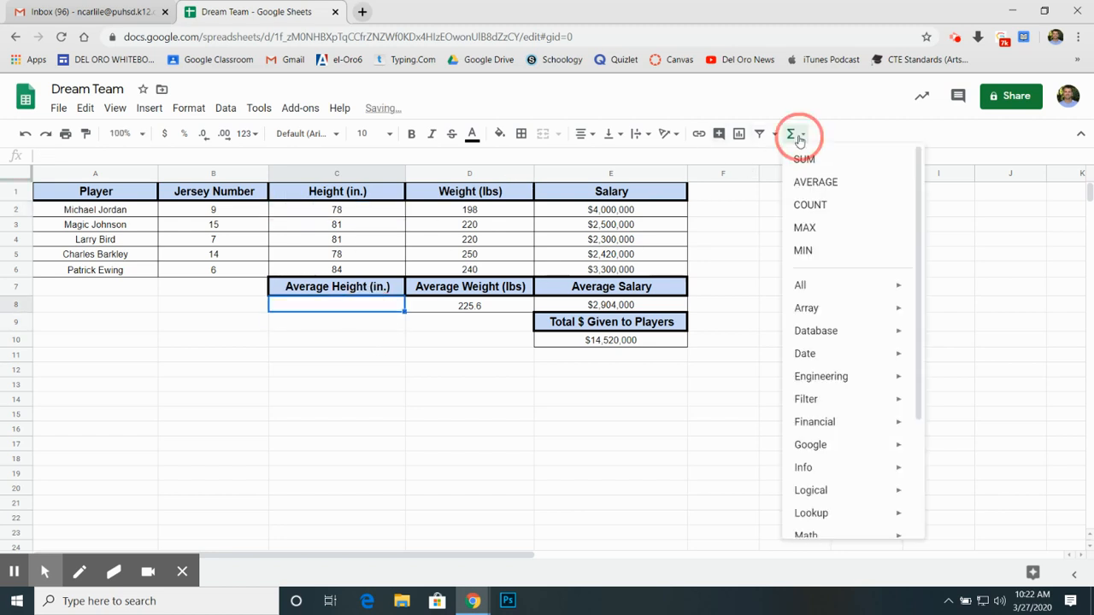
click(817, 182)
click(346, 212)
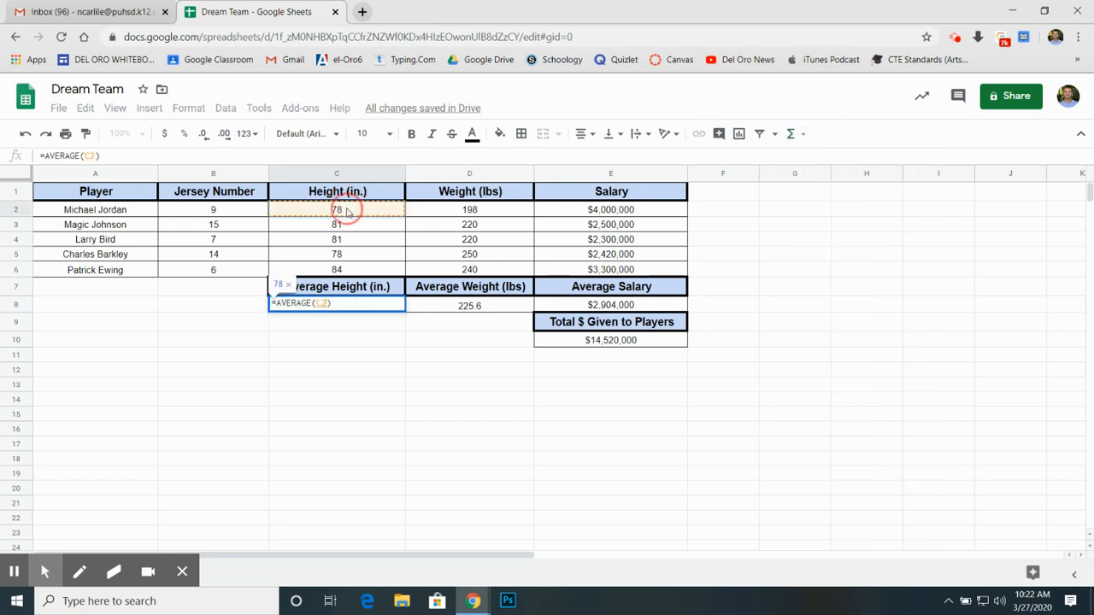
shift+click(352, 270)
key(Return)
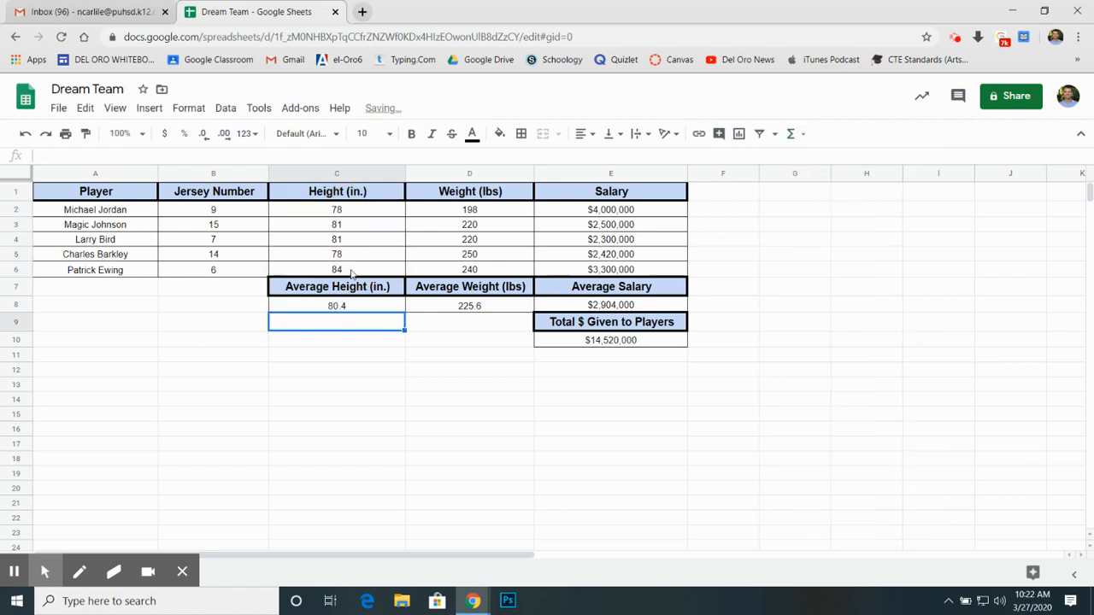
click(615, 499)
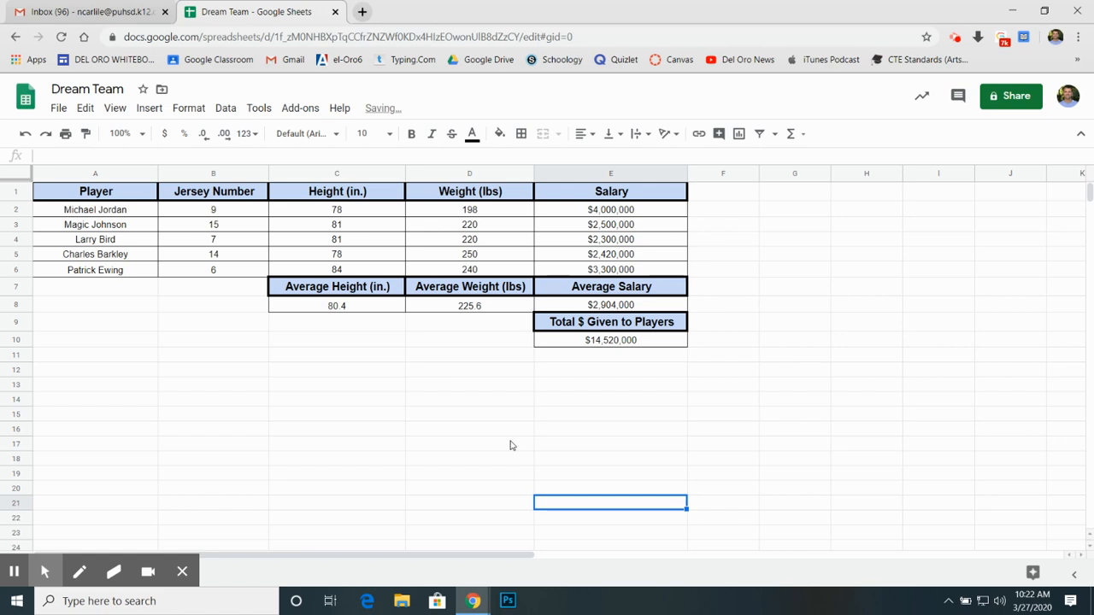
click(349, 415)
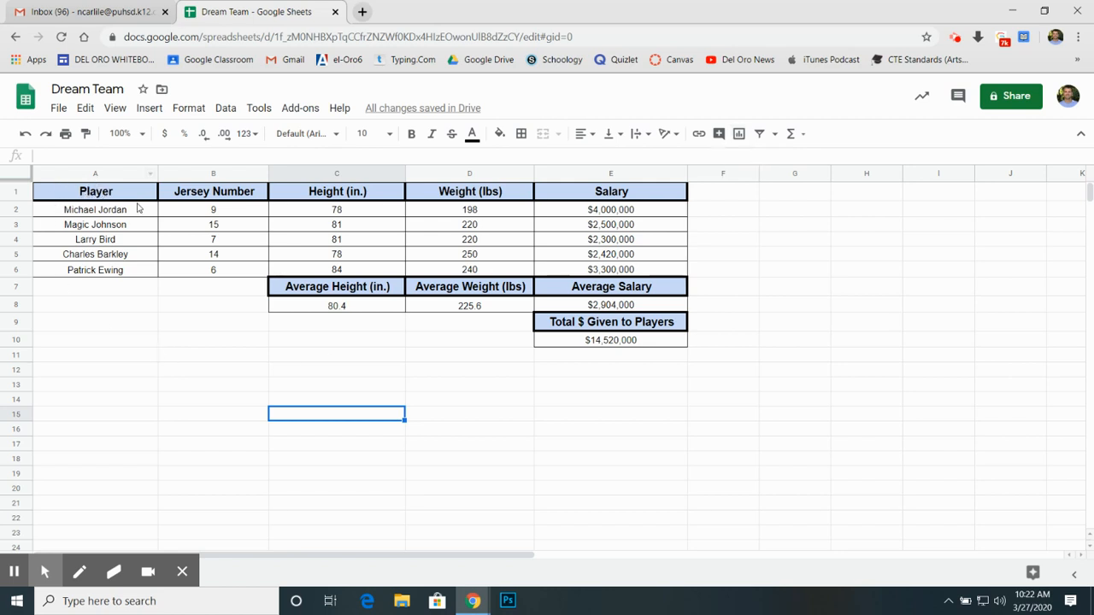
Step: Insert a chart from the Player column A1:A6 and the Salary column E1:E6
drag(99, 190, 100, 270)
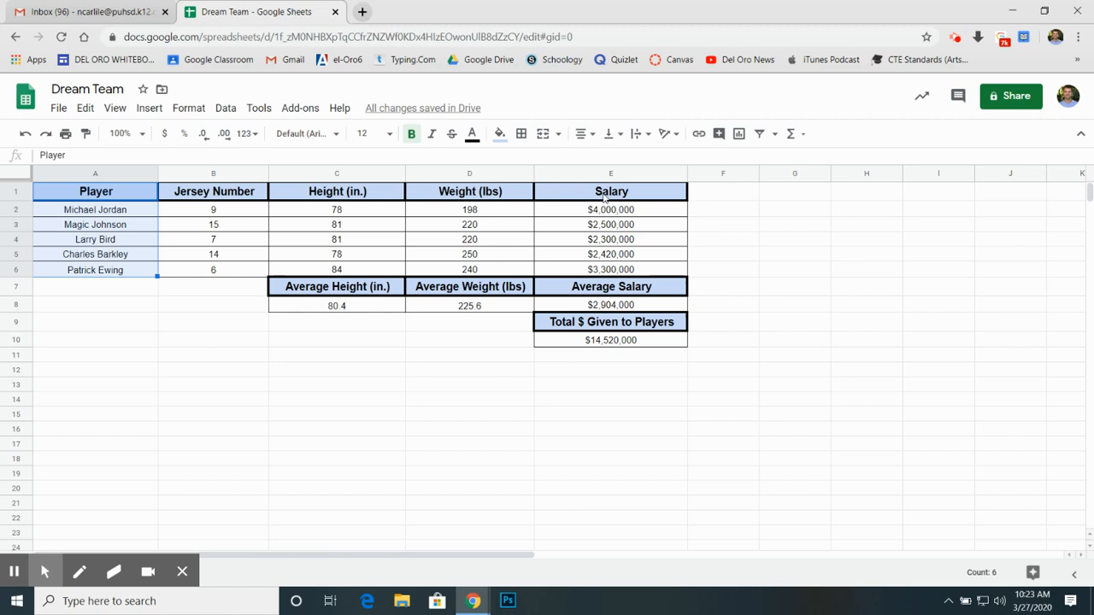
drag(605, 197, 608, 270)
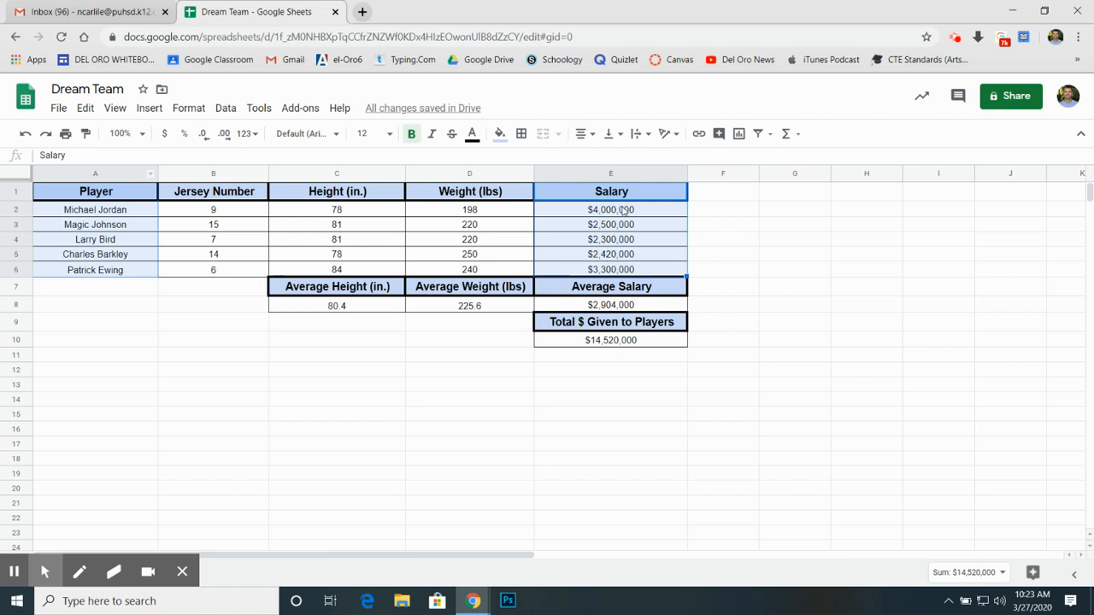
click(738, 133)
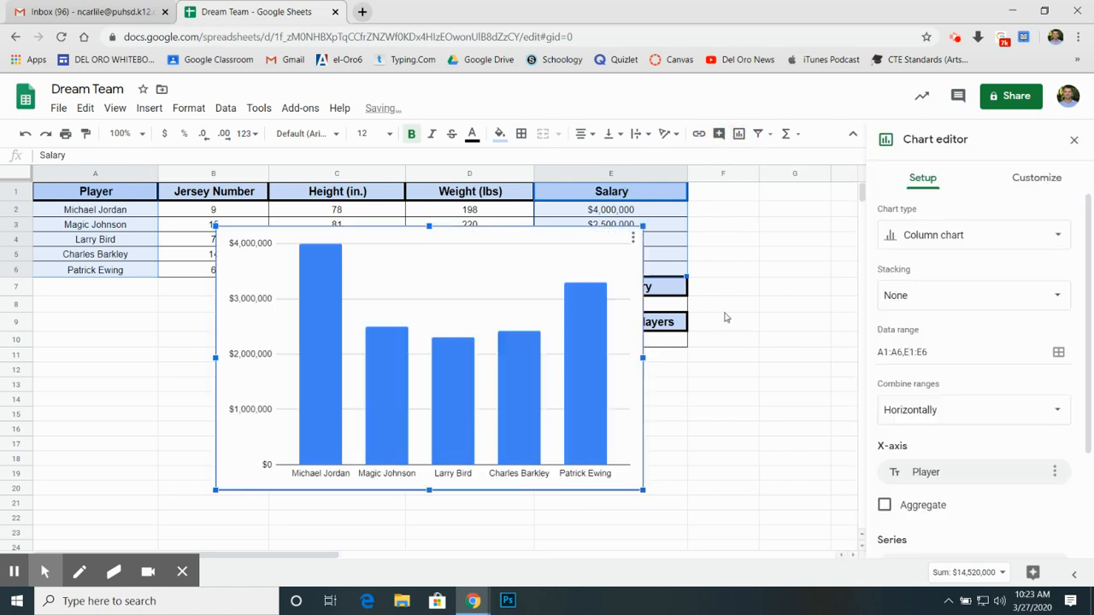
Step: Shrink the salary chart and place it below the player list, clear of the table data
drag(448, 417, 318, 459)
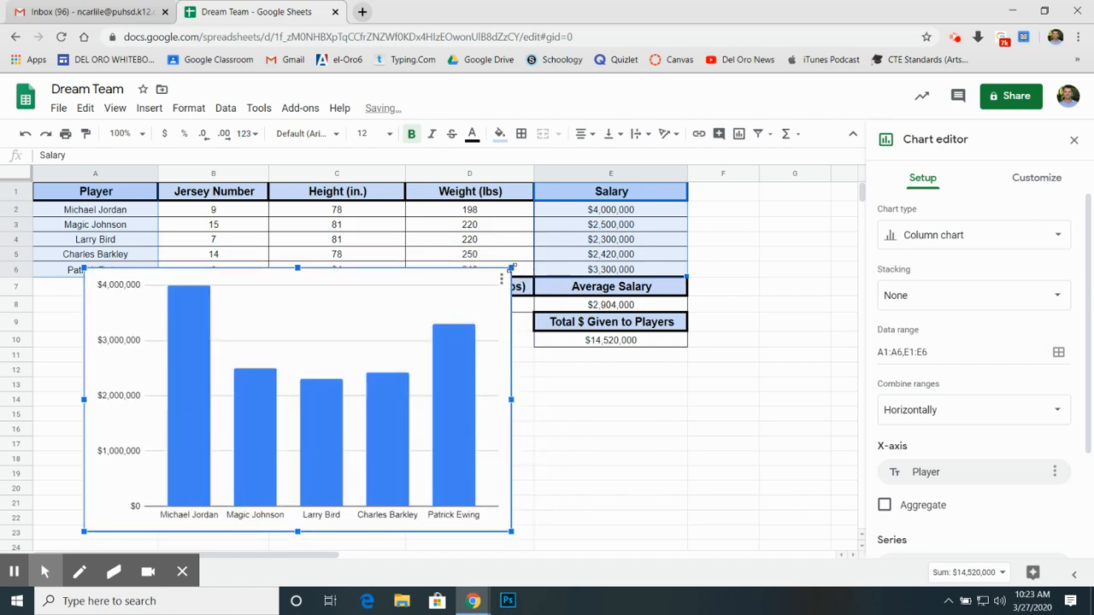
drag(508, 269, 415, 334)
drag(342, 398, 294, 395)
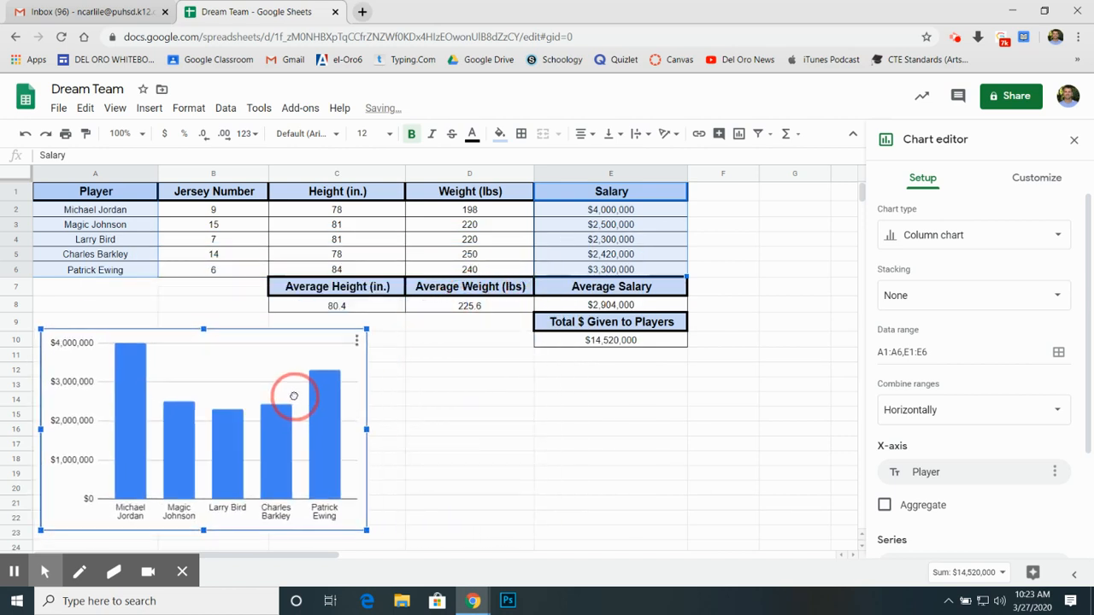
Step: Change the salary chart's type to a doughnut chart
click(947, 246)
scroll(981, 432, down, 4)
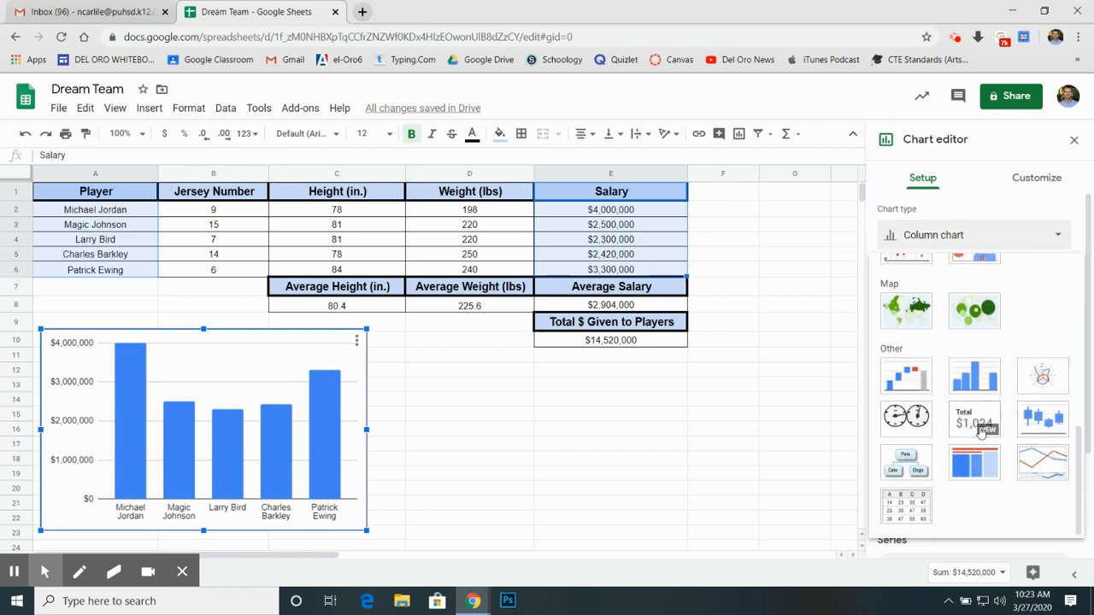
click(974, 277)
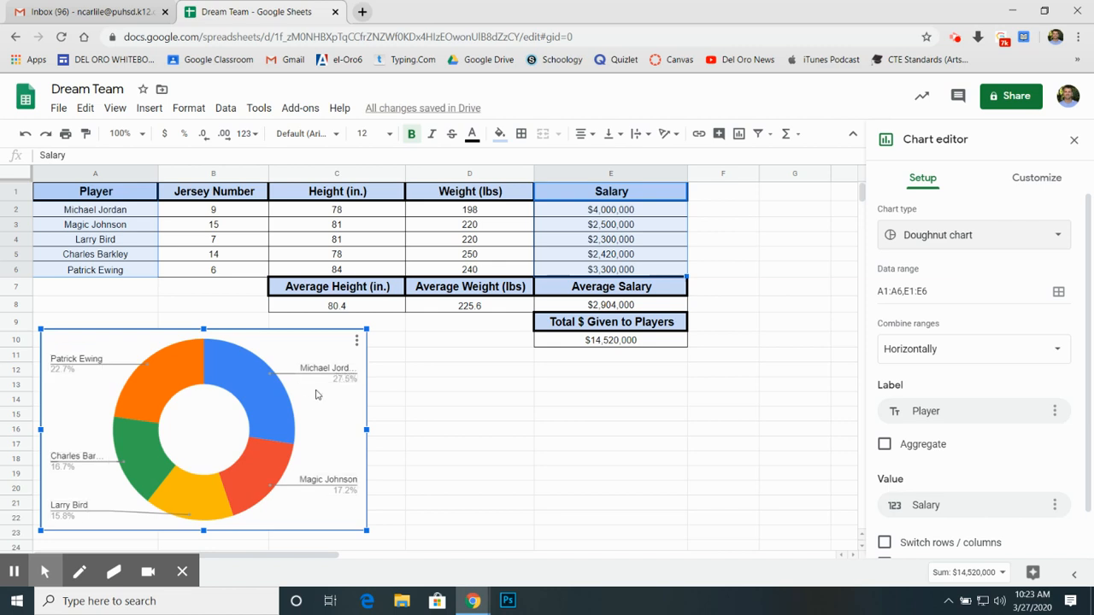
Step: Set the doughnut chart's donut hole size to 25%
click(1031, 177)
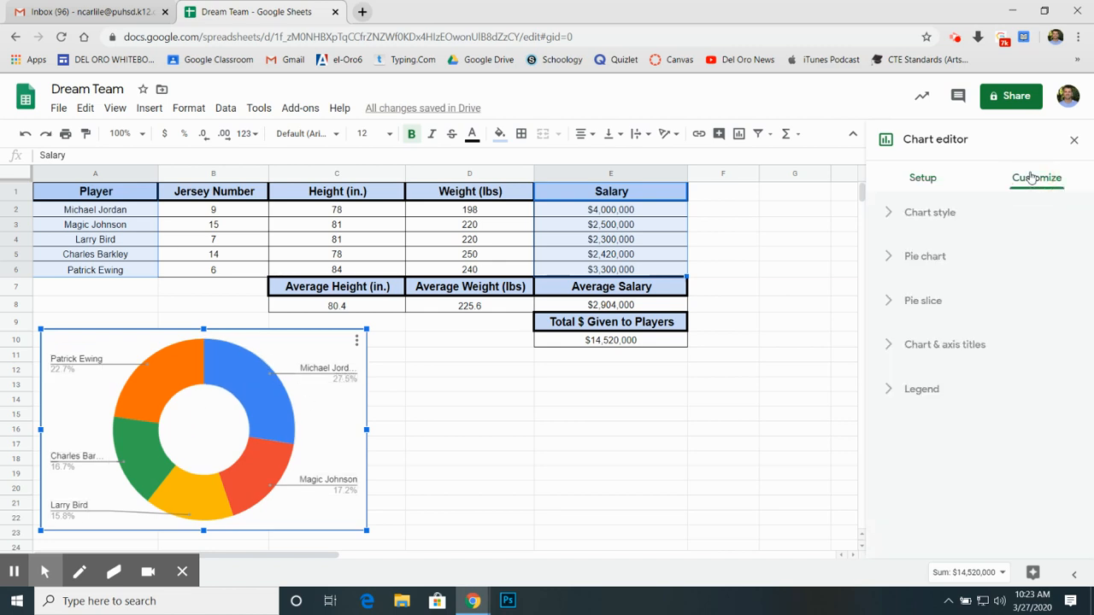
click(889, 260)
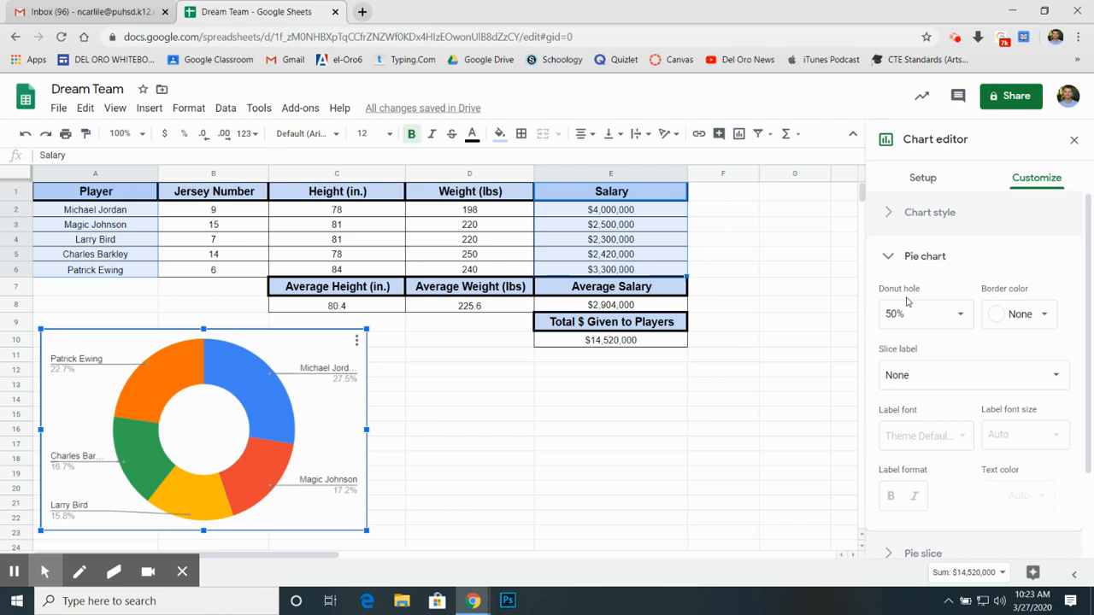
click(958, 316)
click(915, 369)
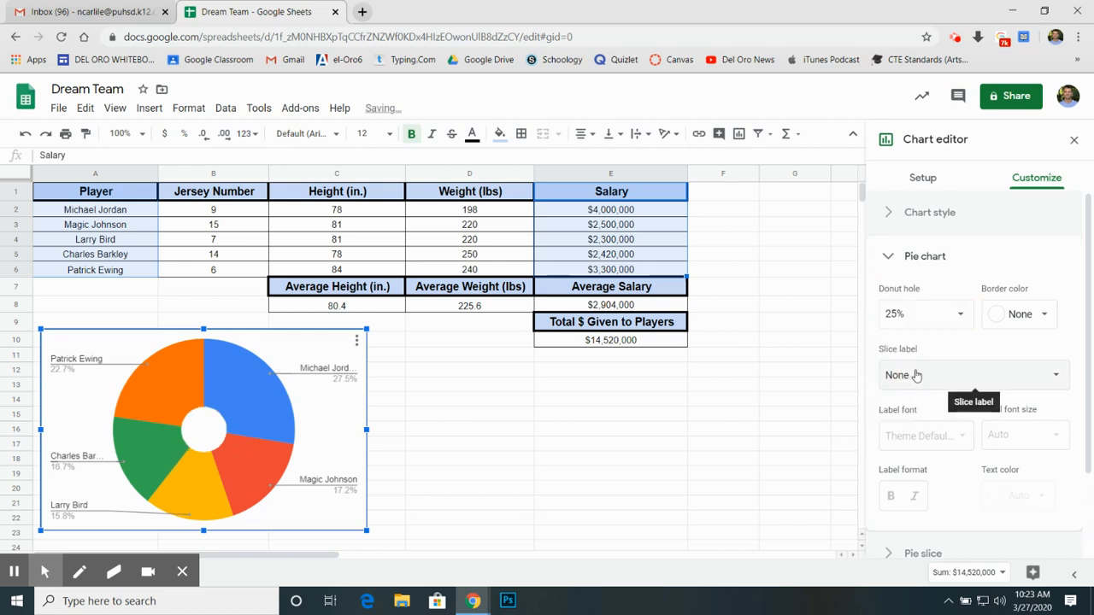
Step: Set the border color of the doughnut chart's slices to blue
click(1017, 314)
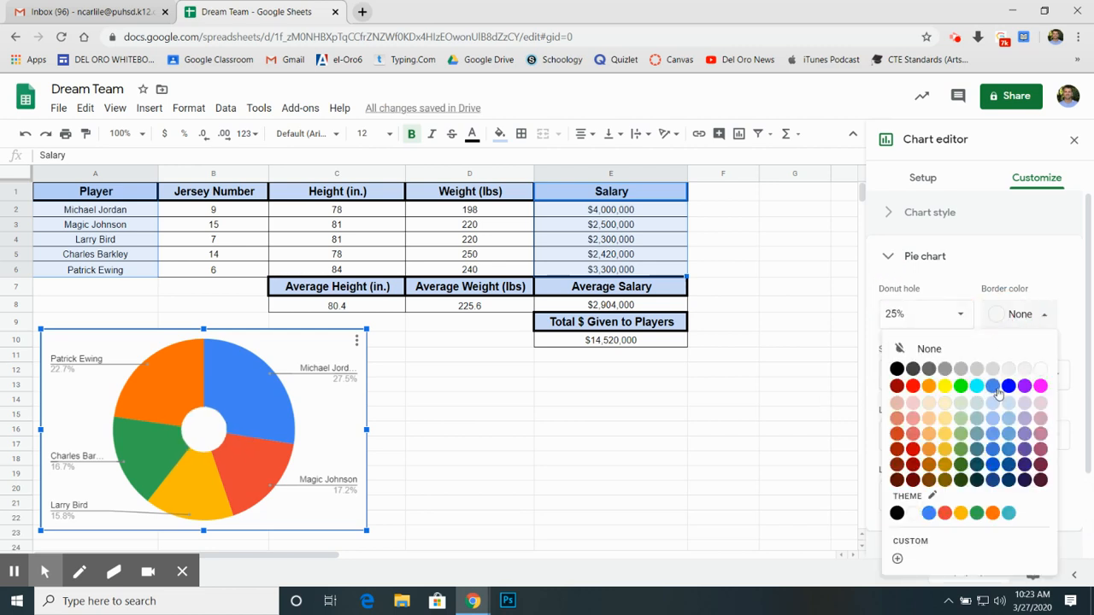
click(997, 391)
scroll(1014, 426, down, 2)
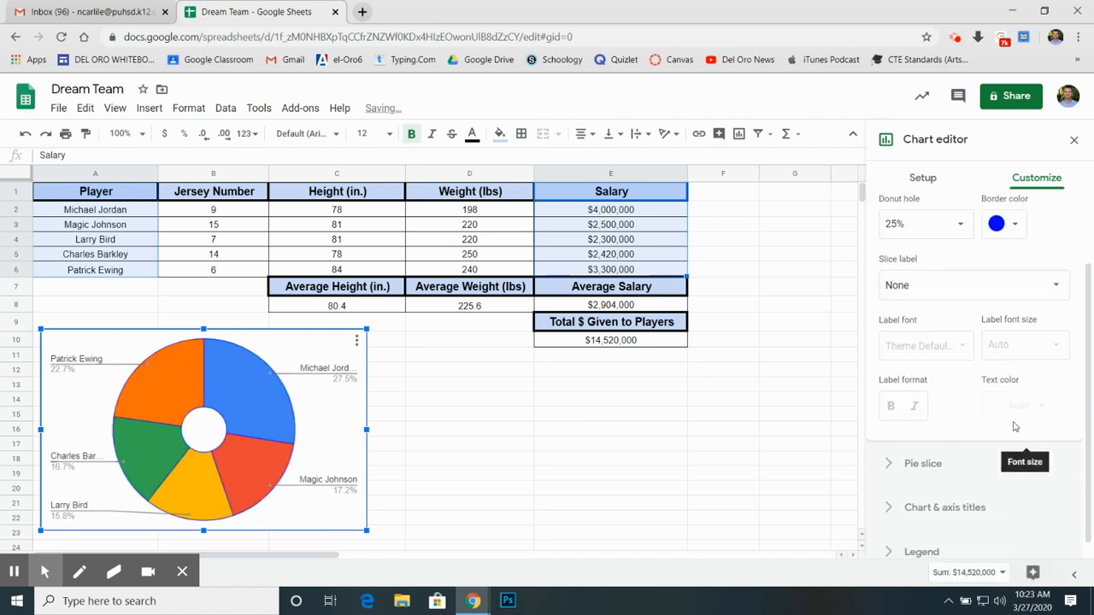
Step: Try a 25% distance from center on the Michael Jordan slice and reset it to 0%
click(925, 463)
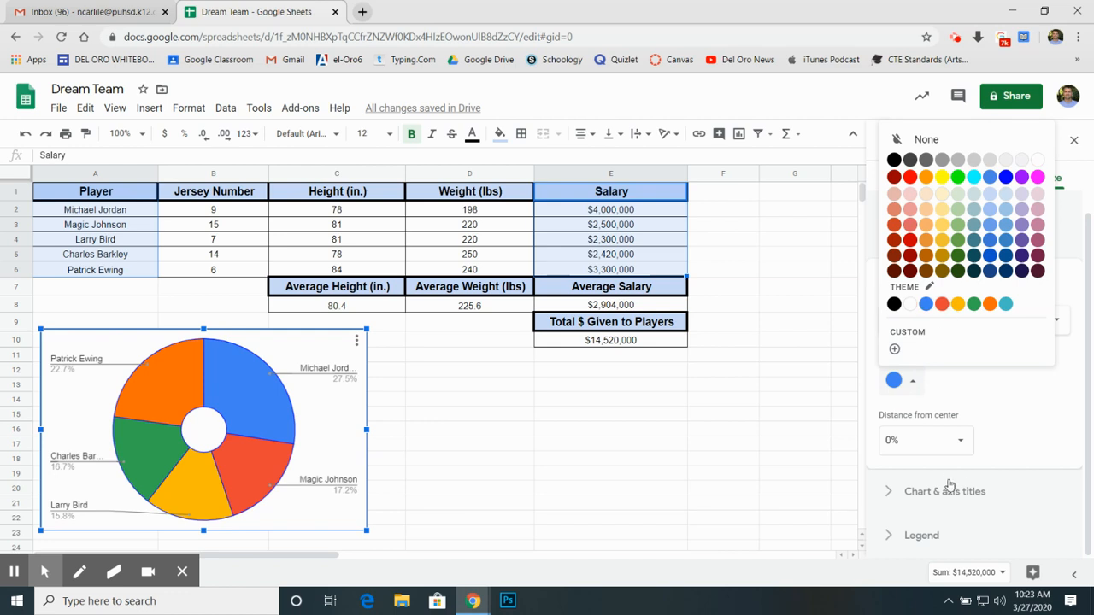
click(956, 440)
click(916, 496)
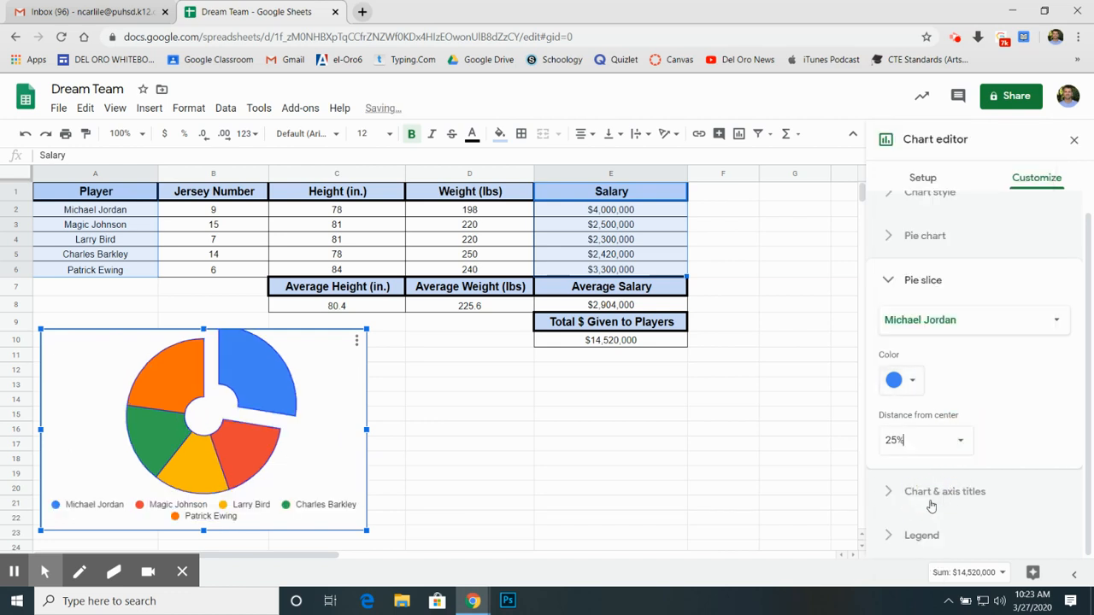
click(958, 440)
click(907, 470)
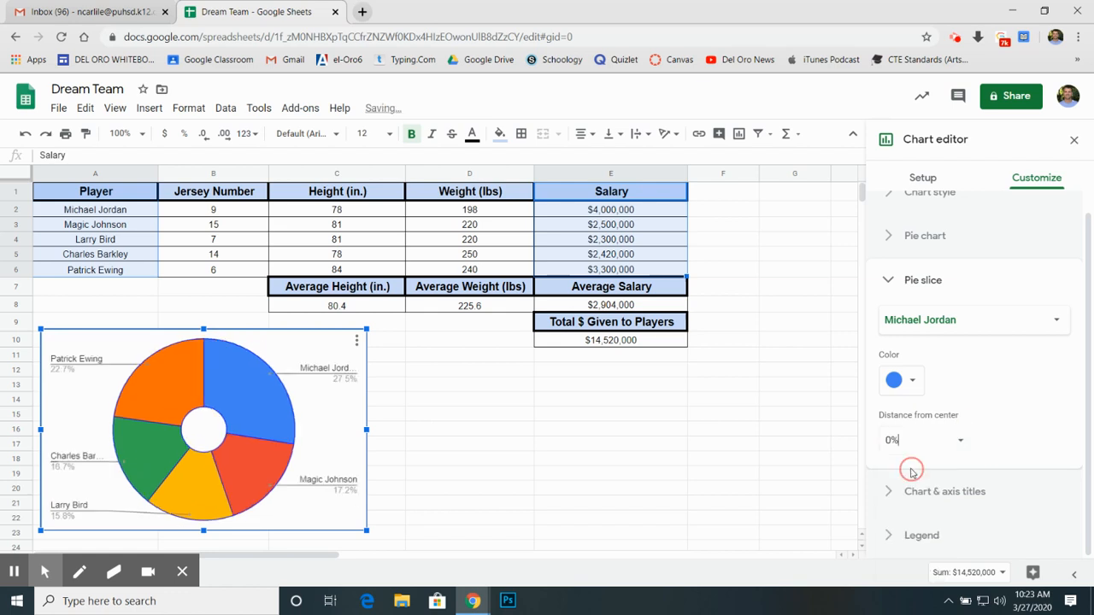
Step: Give the doughnut chart the subtitle "Salary vs. Player" and leave the chart editor
click(904, 493)
click(1019, 308)
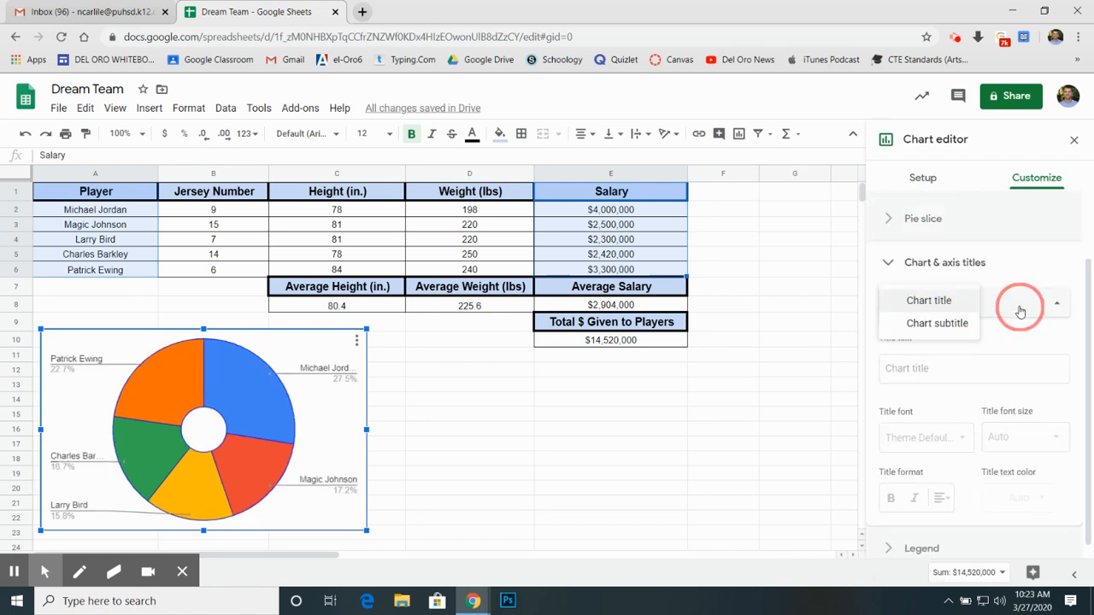
click(911, 324)
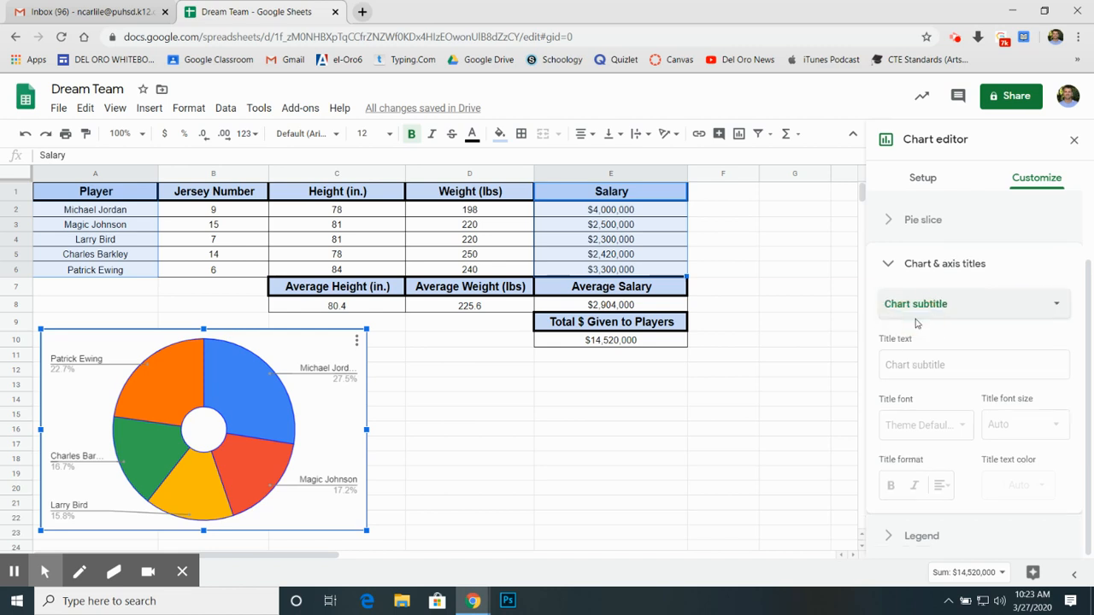
click(932, 365)
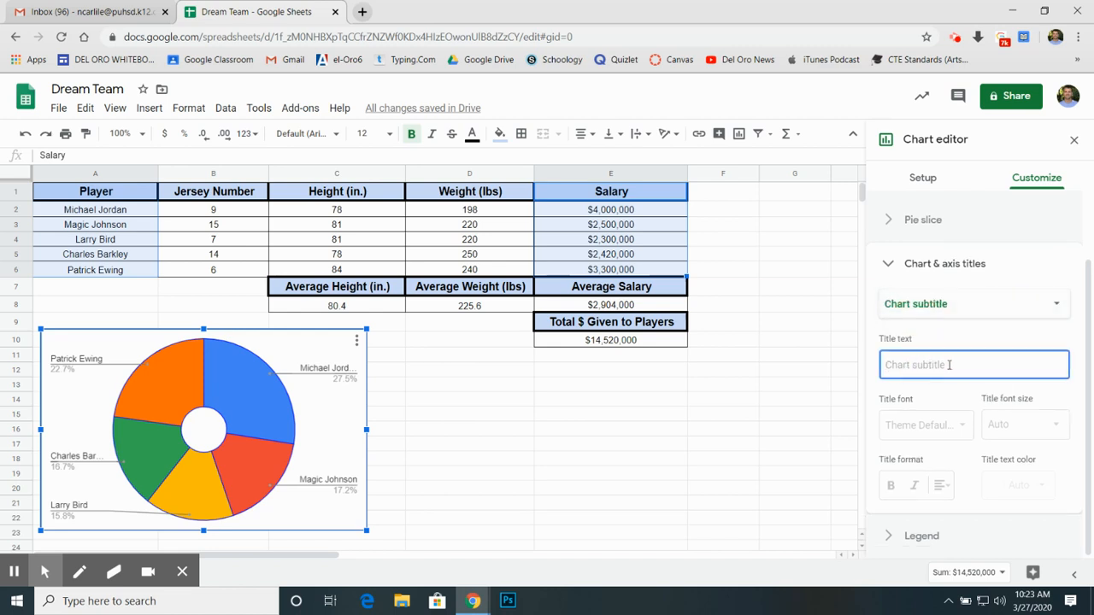
text(Salary)
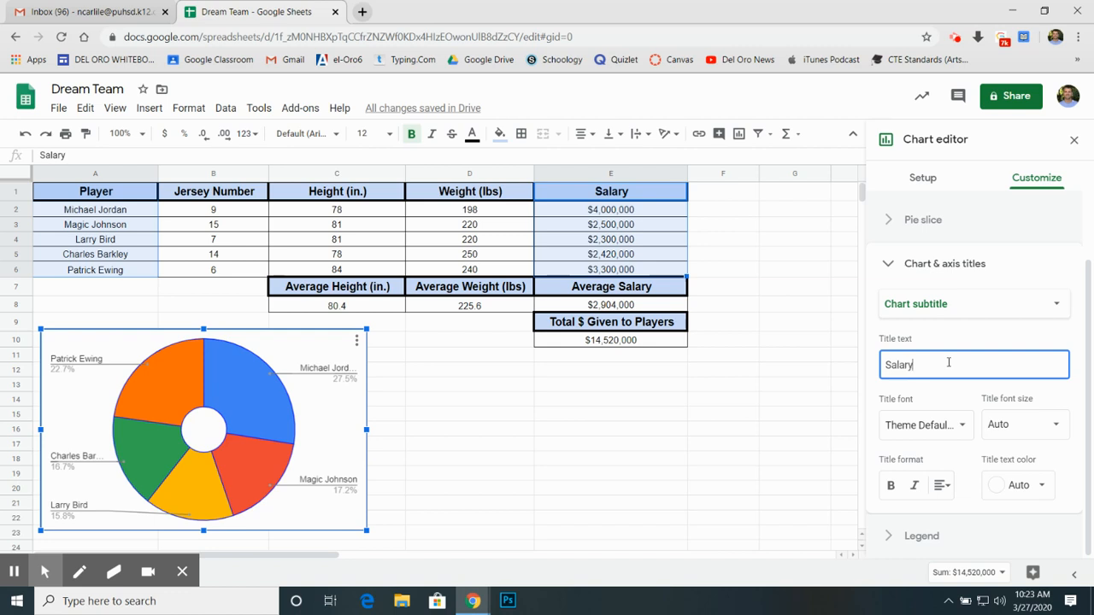
text( vs. Player)
click(655, 487)
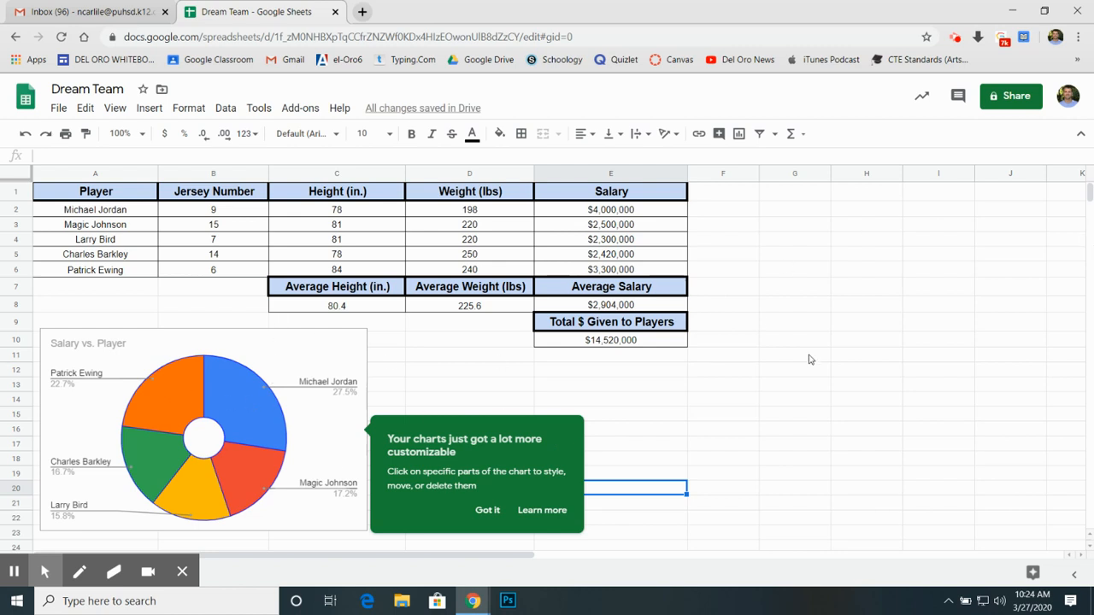
Step: View the Patrick Ewing slice's settings in the chart editor and close them
double_click(187, 379)
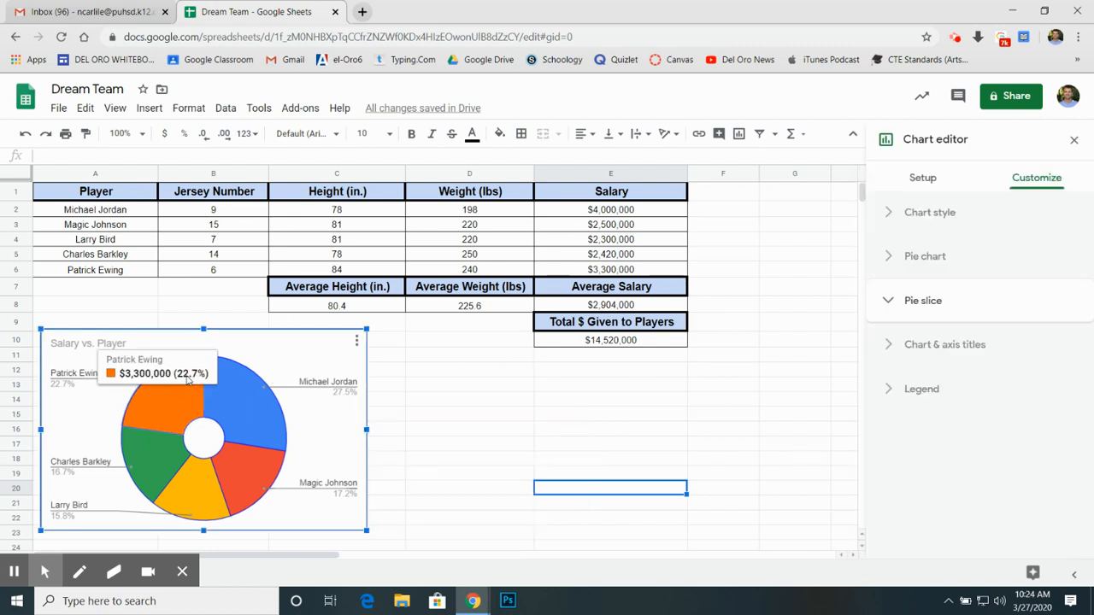
scroll(961, 392, down, 1)
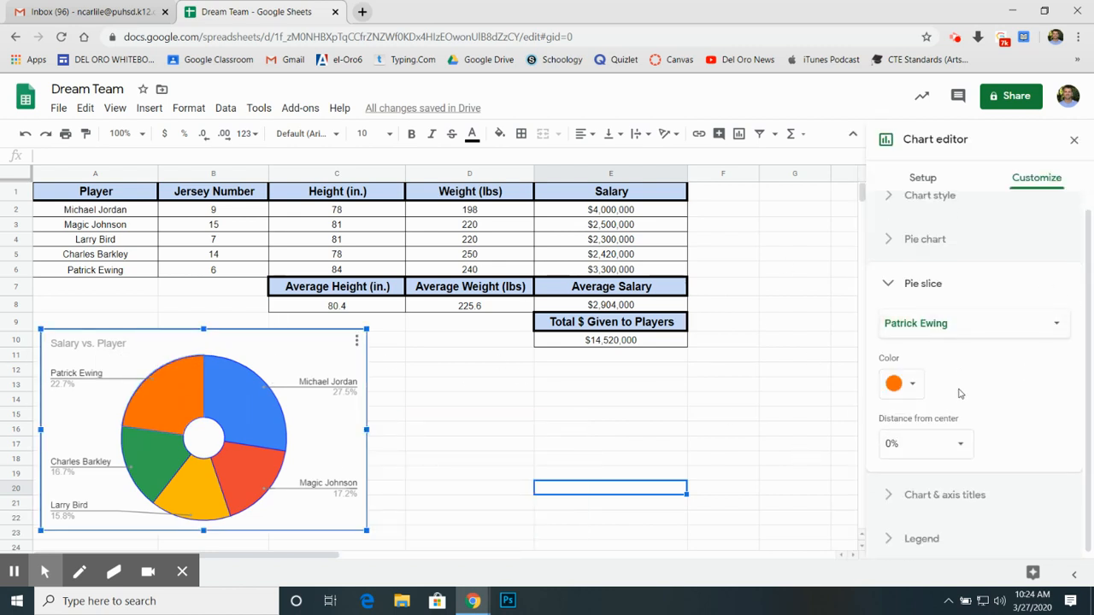
click(511, 428)
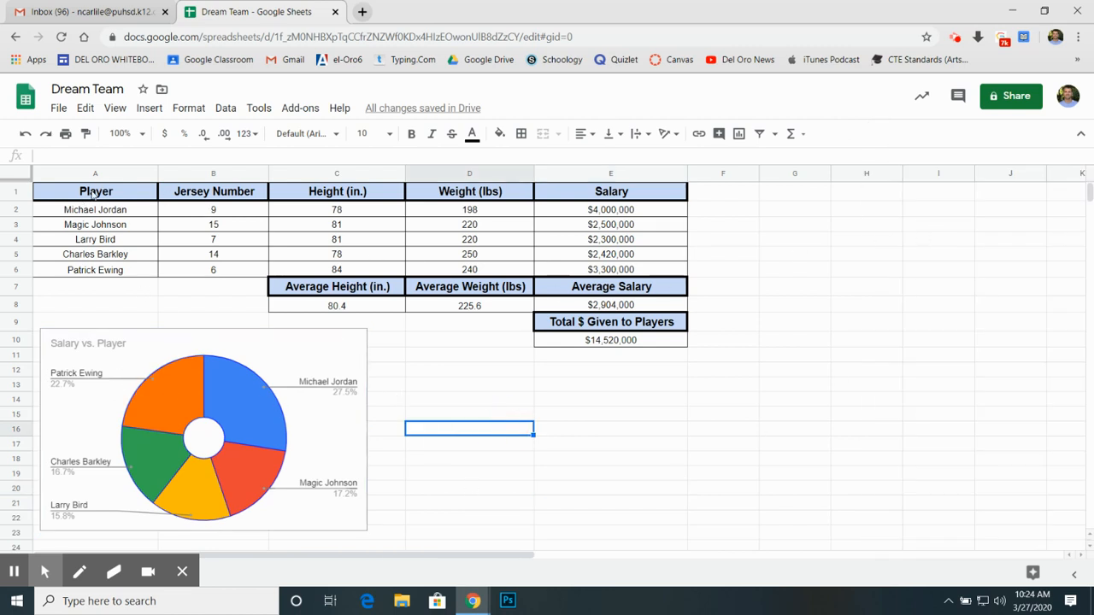
Step: Insert a chart from the Player column A1:A6 and the Height column C1:C6
drag(93, 193, 92, 274)
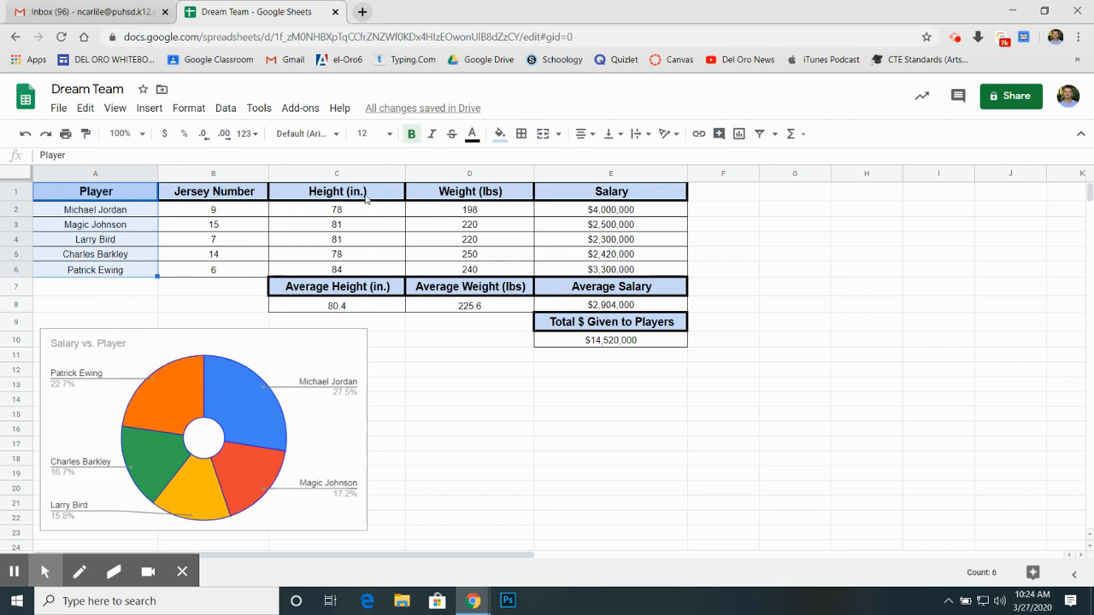
drag(394, 224, 402, 270)
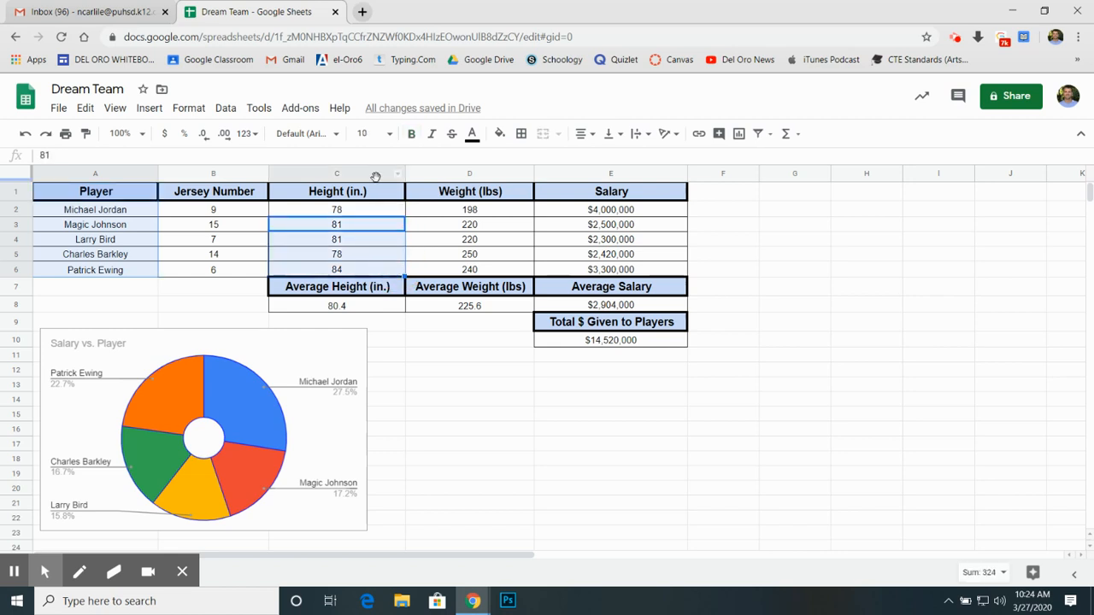
ctrl+click(365, 194)
drag(365, 195, 366, 213)
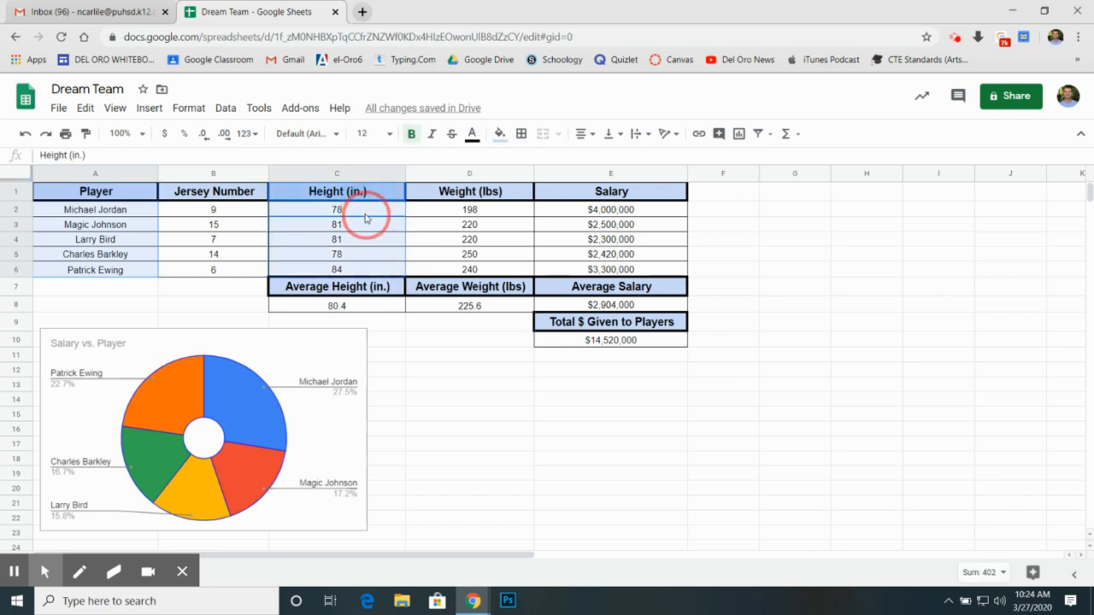
click(786, 133)
click(738, 133)
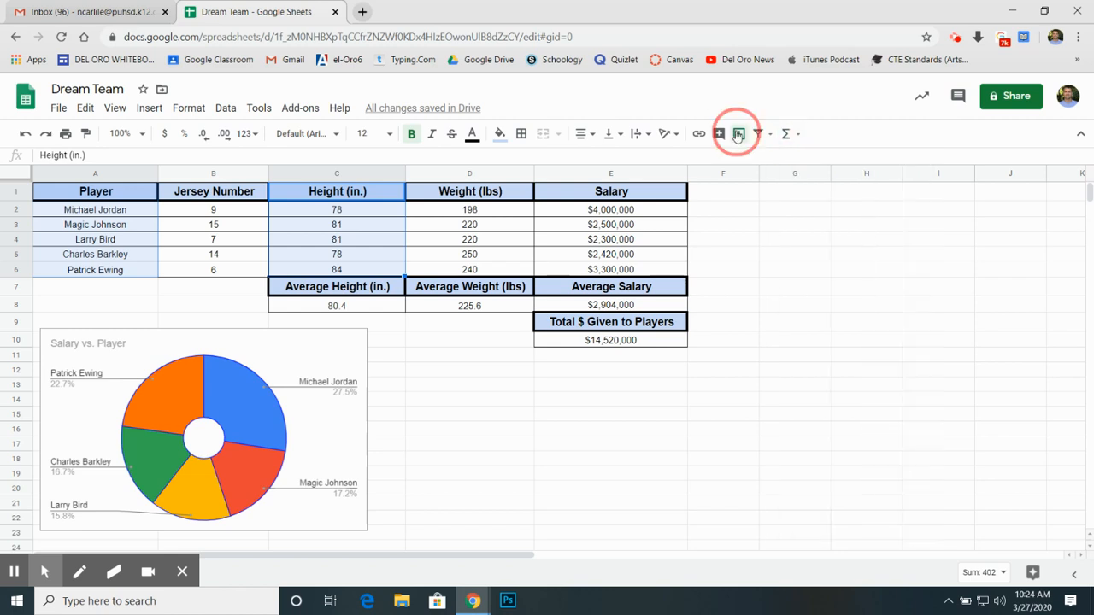
Step: Shrink the height column chart and place it beside the doughnut chart, below the salary total and within columns D and E
click(490, 349)
drag(552, 378, 698, 454)
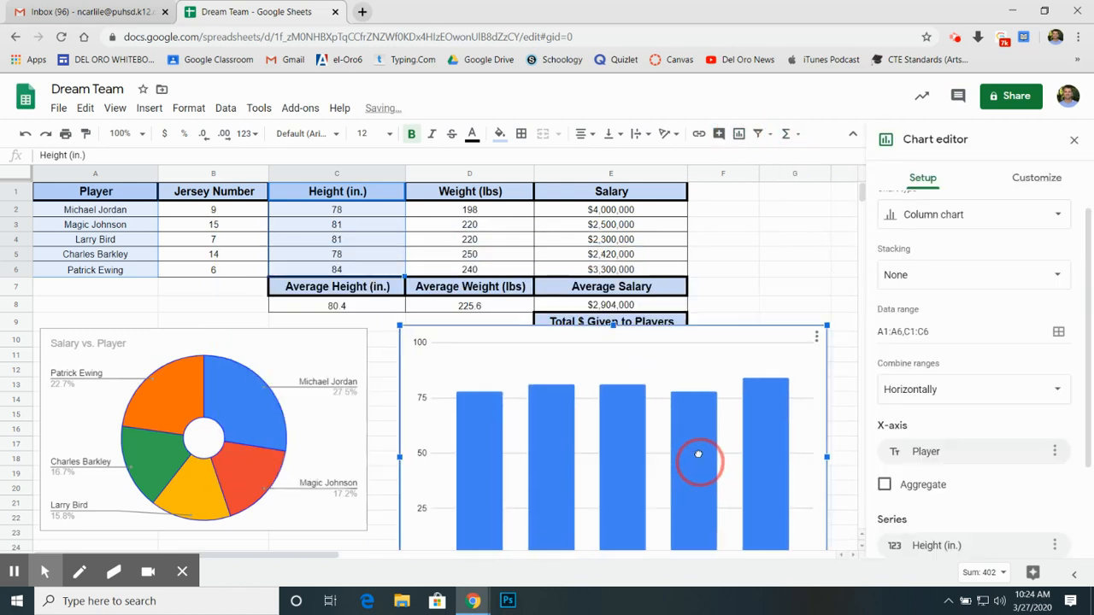
scroll(817, 302, down, 1)
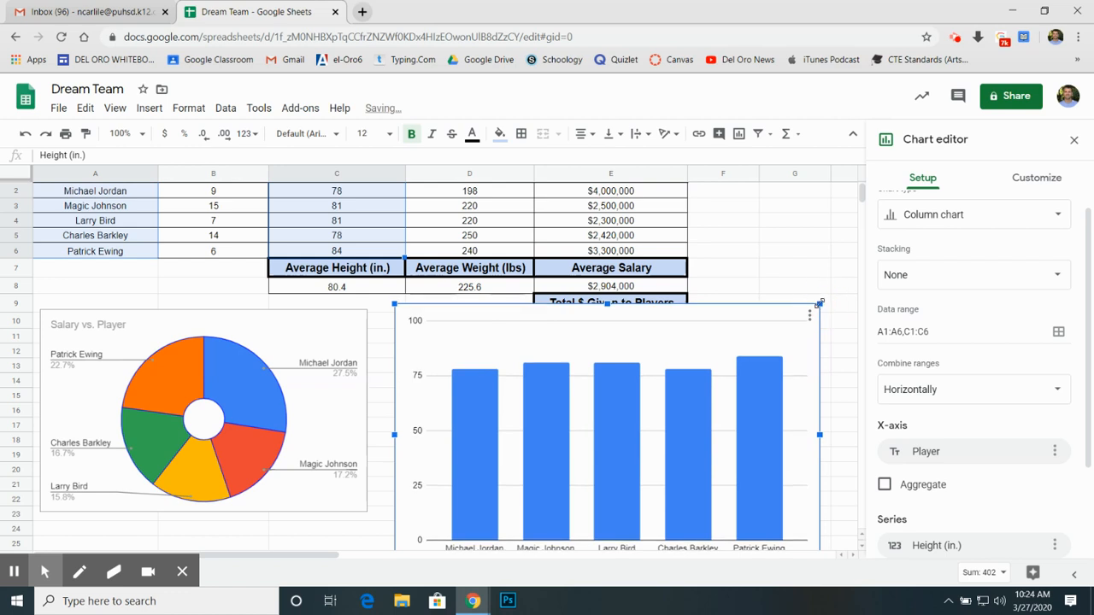
drag(818, 302, 757, 363)
drag(593, 403, 601, 391)
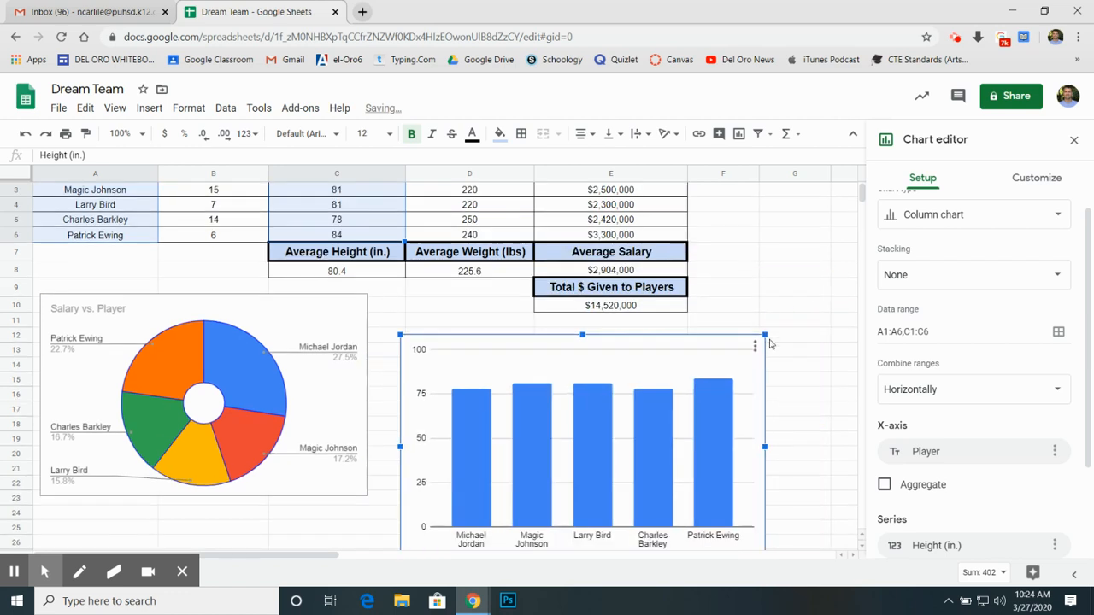
drag(764, 336, 735, 354)
drag(653, 418, 646, 393)
drag(728, 326, 648, 332)
Step: Shrink the doughnut chart and move it level with the top and bottom edges of the height column chart
click(344, 299)
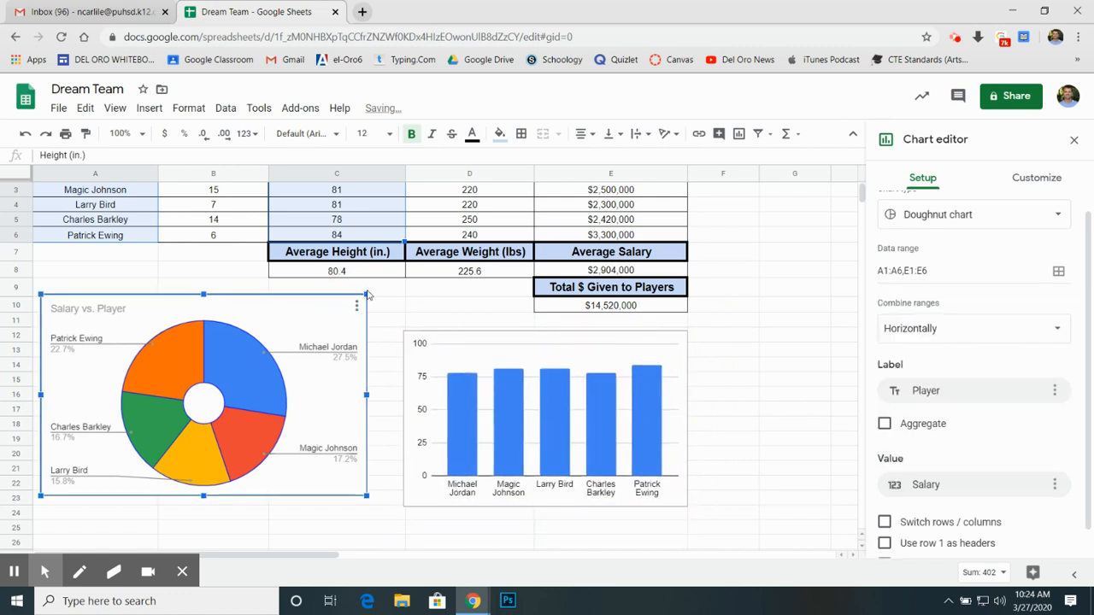
drag(366, 296, 351, 304)
drag(325, 351, 342, 375)
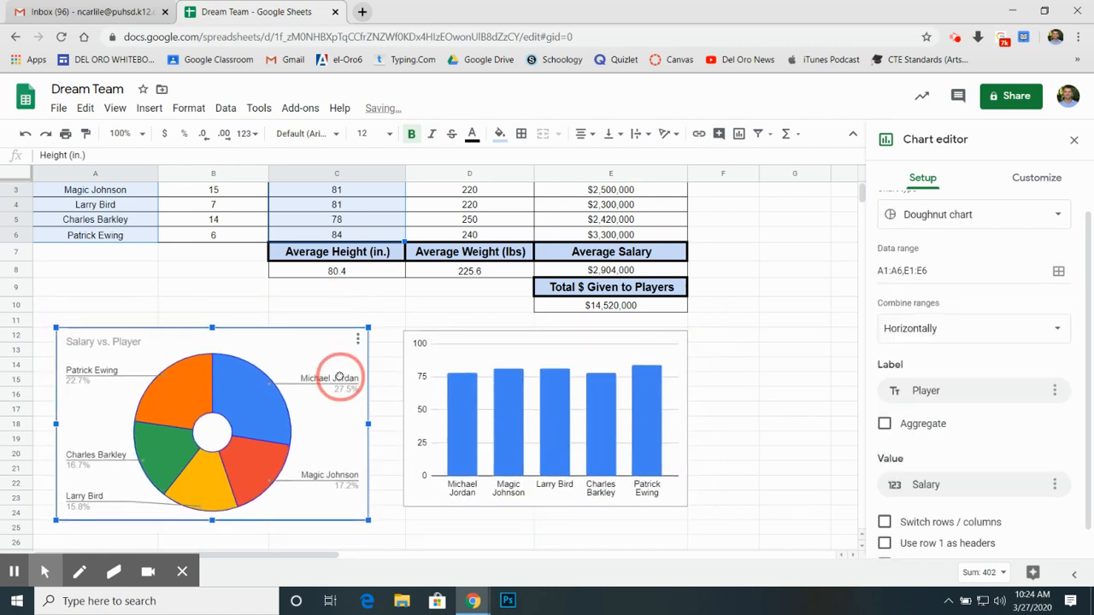
mouse_move(369, 329)
mouse_down()
mouse_move(312, 378)
mouse_move(368, 327)
mouse_up()
drag(324, 374, 325, 376)
click(730, 352)
scroll(693, 381, up, 1)
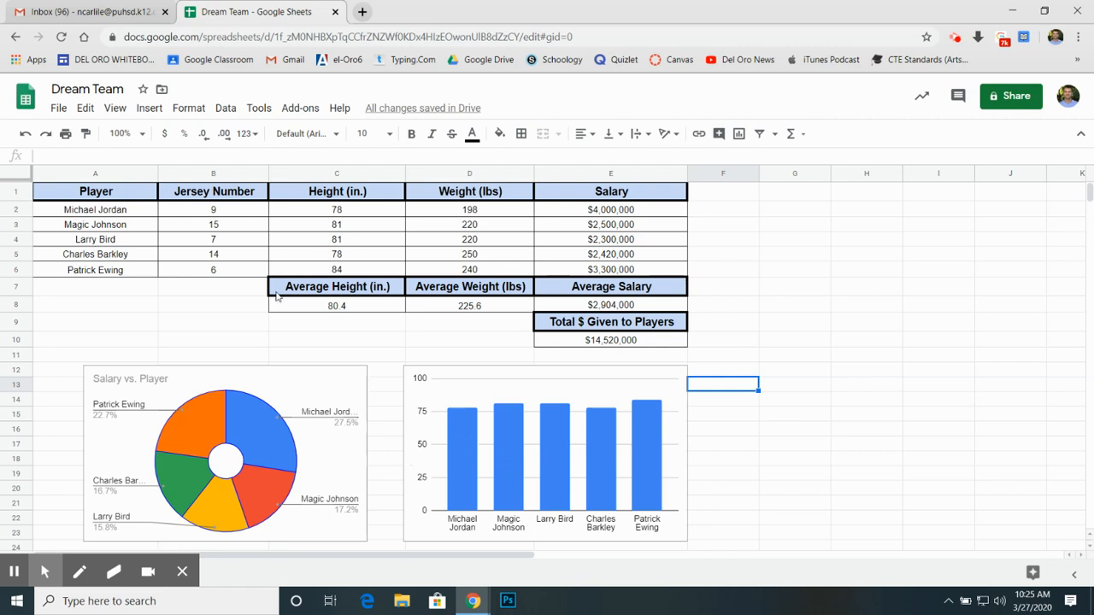
Step: Open the Google Sheets Project Instructions document from Google Drive in a new browser tab
click(367, 17)
click(481, 59)
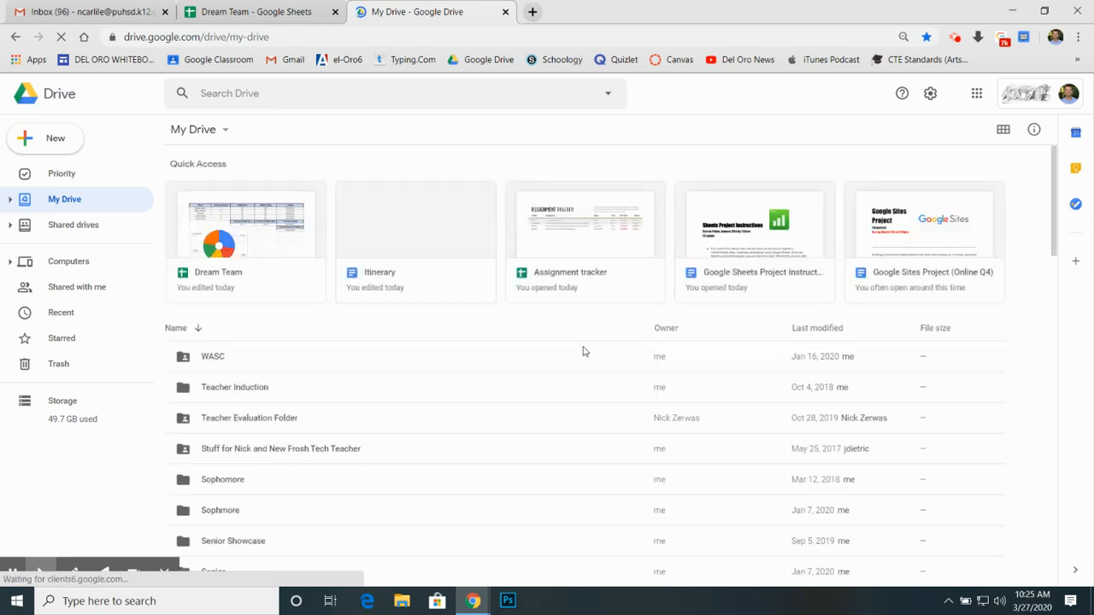
click(732, 233)
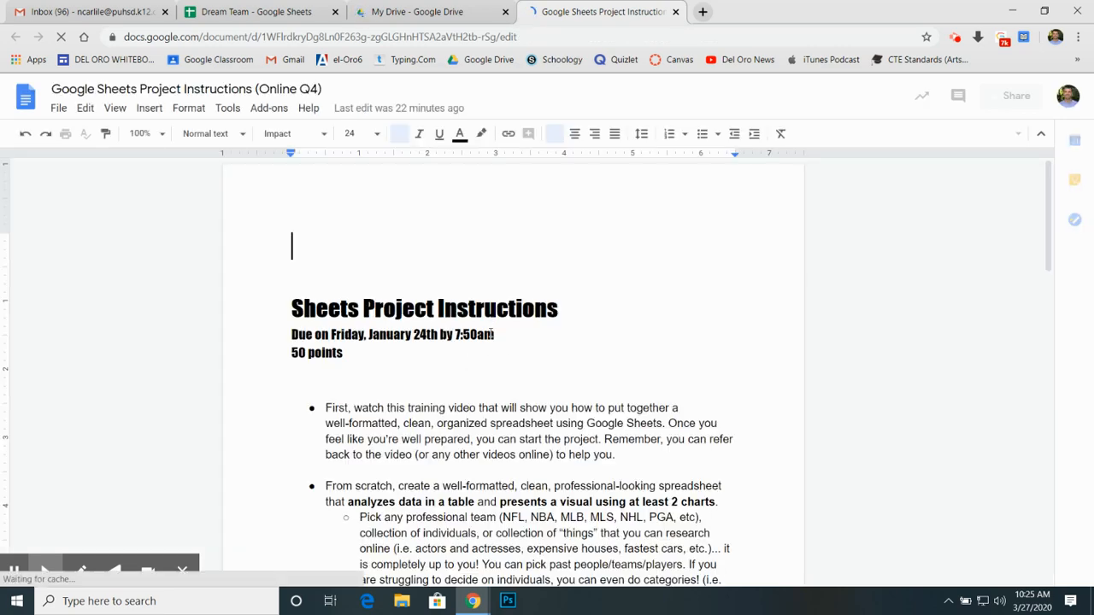
Step: Delete the due date line below the Sheets Project Instructions heading, and return to the Dream Team spreadsheet
drag(501, 334, 293, 332)
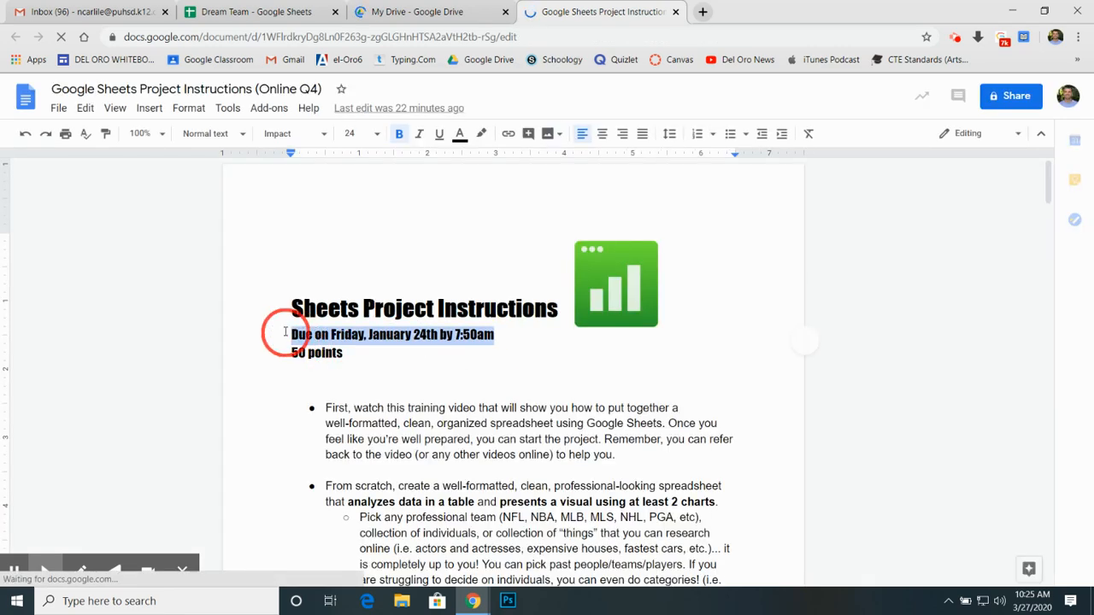
key(BackSpace)
key(BackSpace)
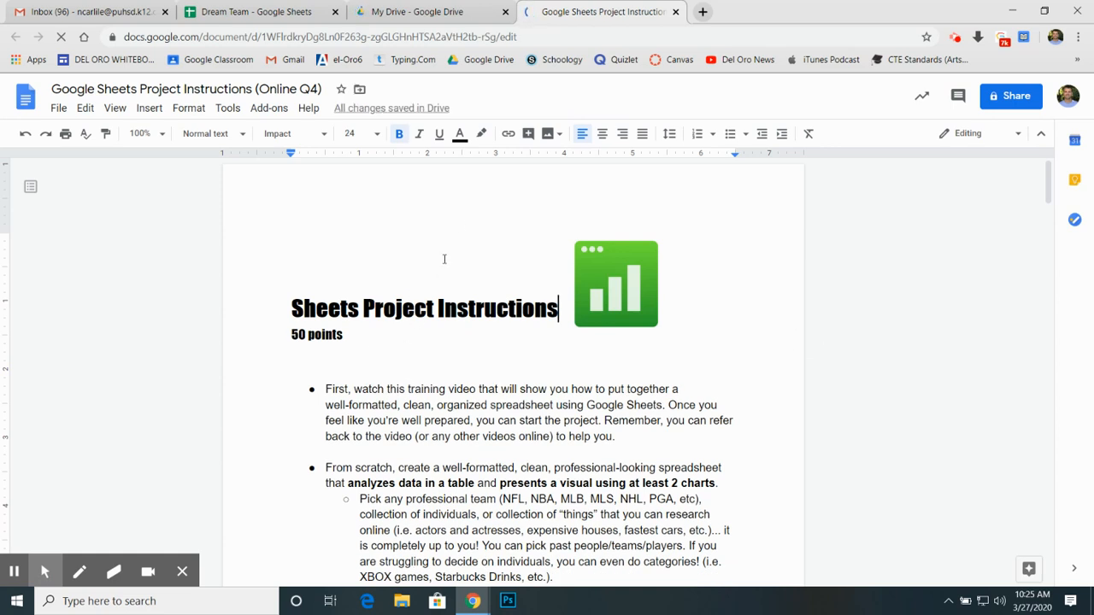
click(243, 12)
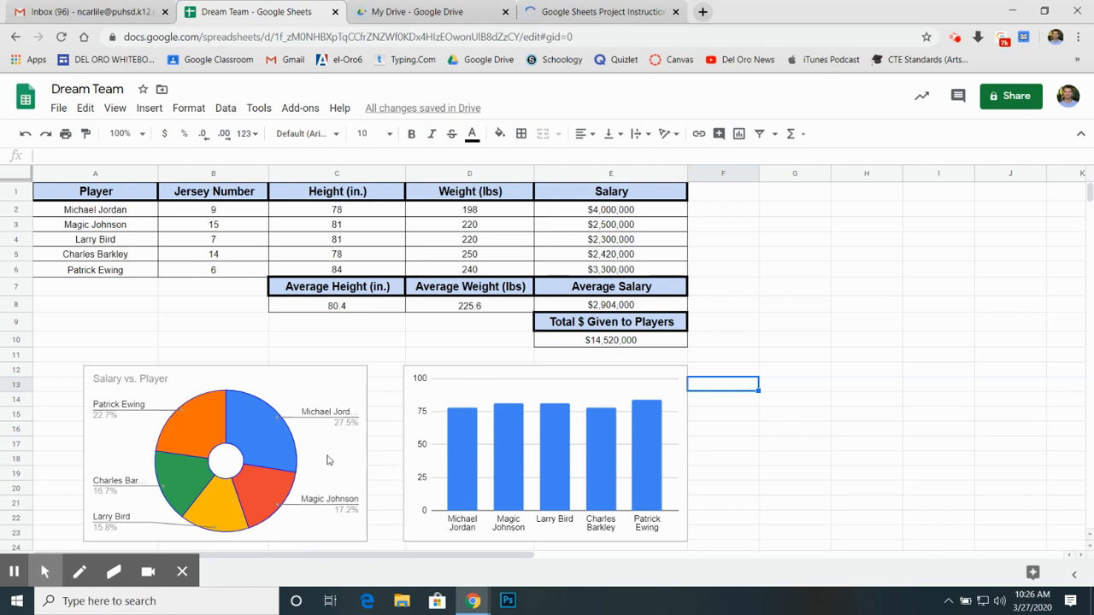
Step: Read the Sheets Project Instructions document's project description, topic choices and More examples list
click(598, 12)
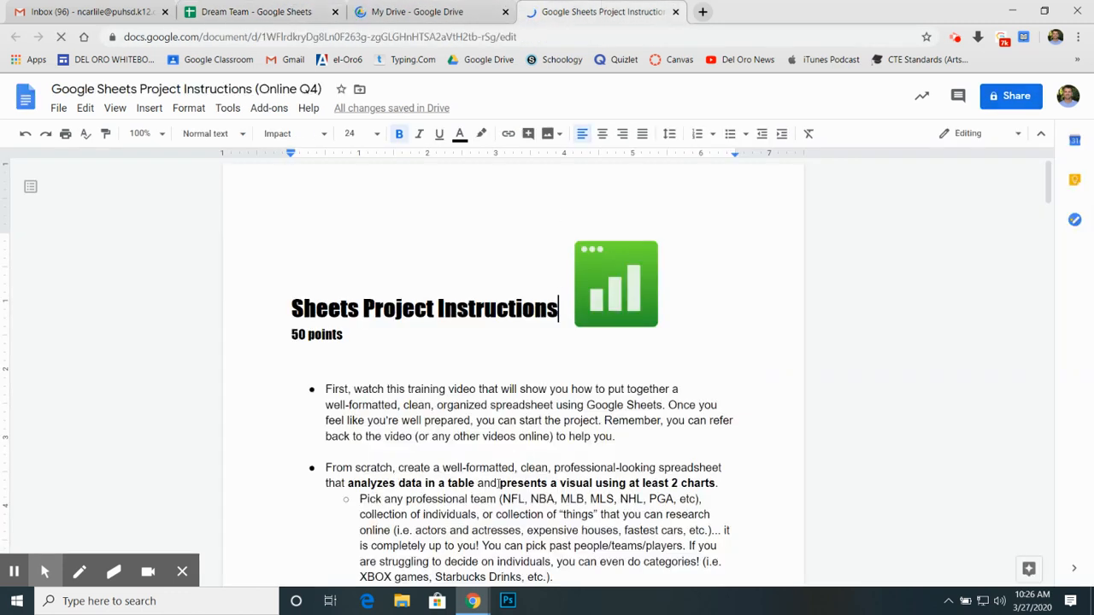
scroll(491, 494, down, 2)
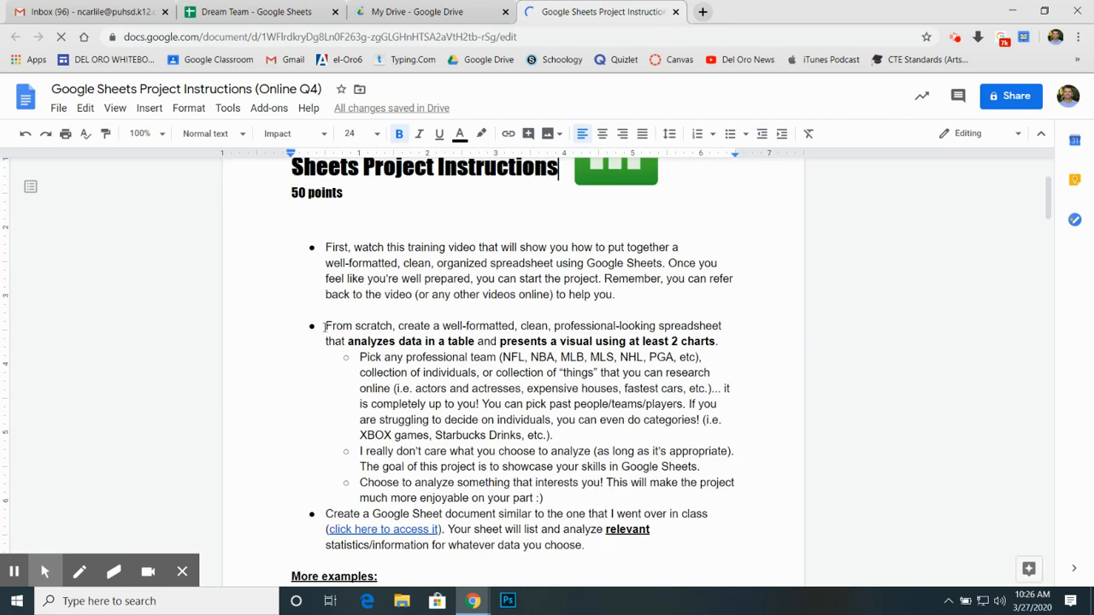
drag(326, 326, 513, 347)
click(503, 357)
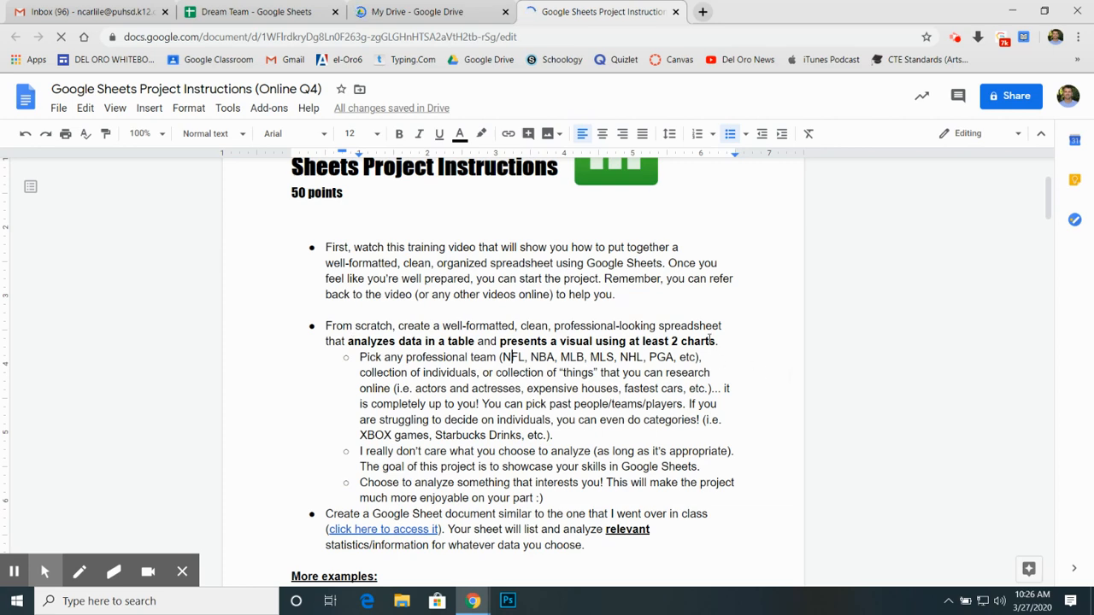
scroll(495, 389, up, 1)
scroll(408, 382, down, 2)
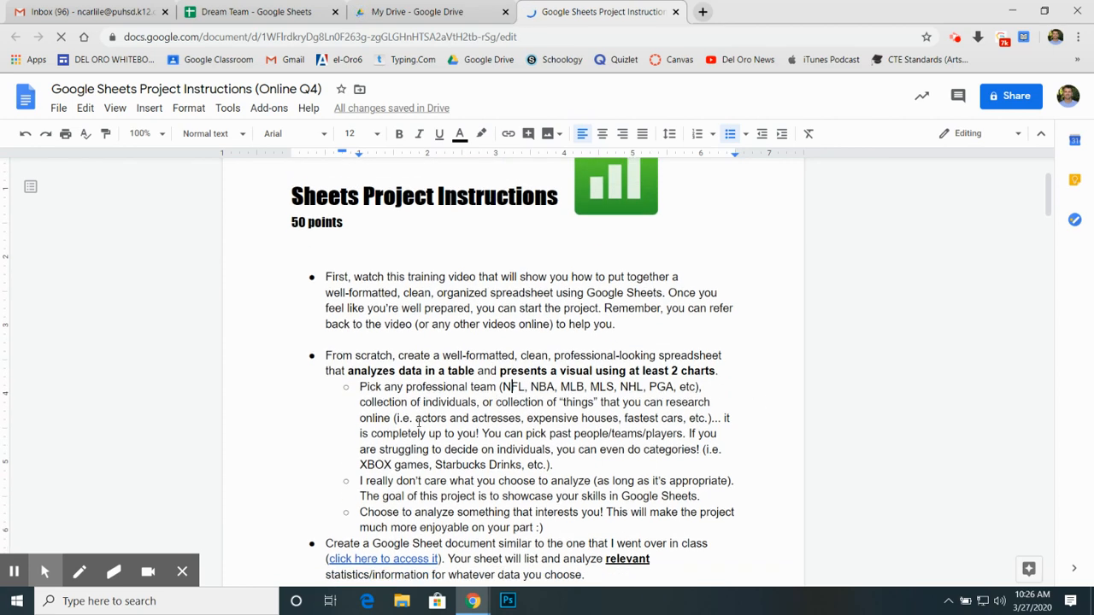
scroll(484, 326, down, 3)
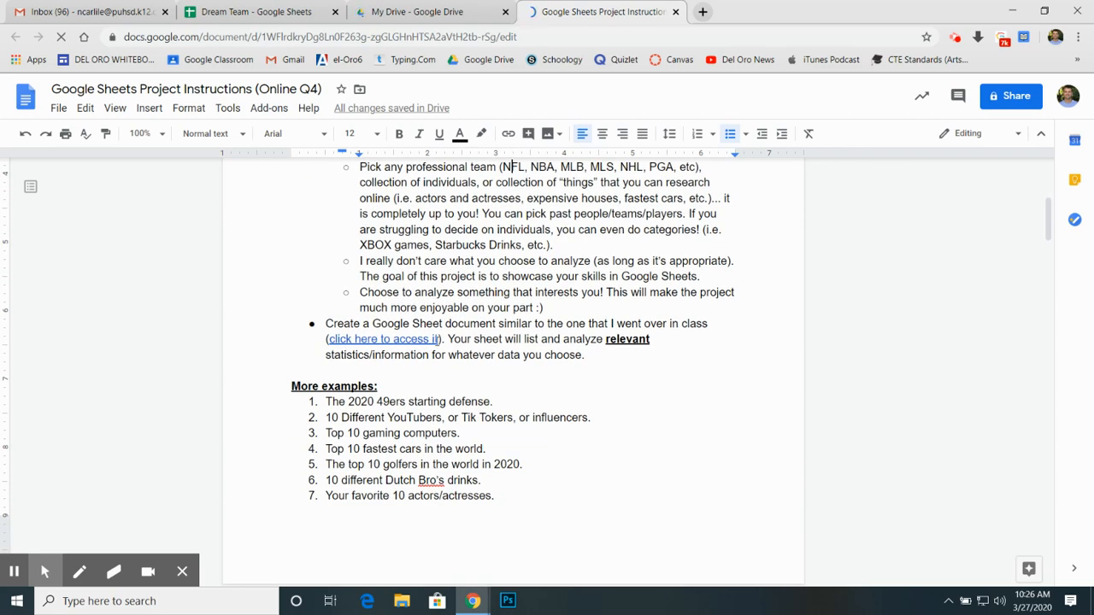
scroll(362, 330, down, 6)
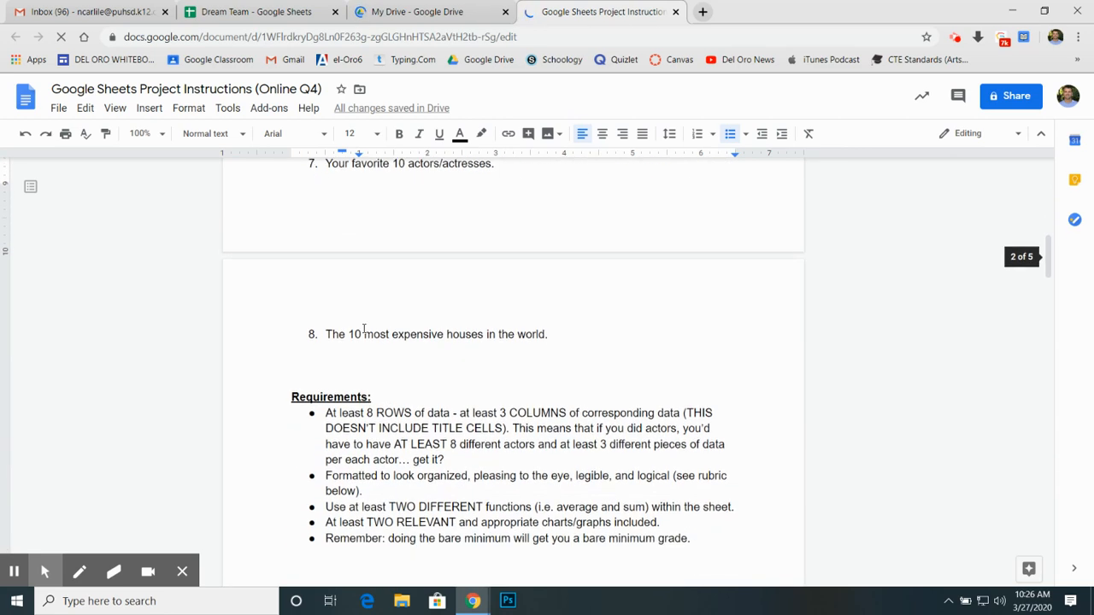
Step: Change the minimum number of data rows to 10 in the first bullet under Requirements
scroll(364, 329, down, 3)
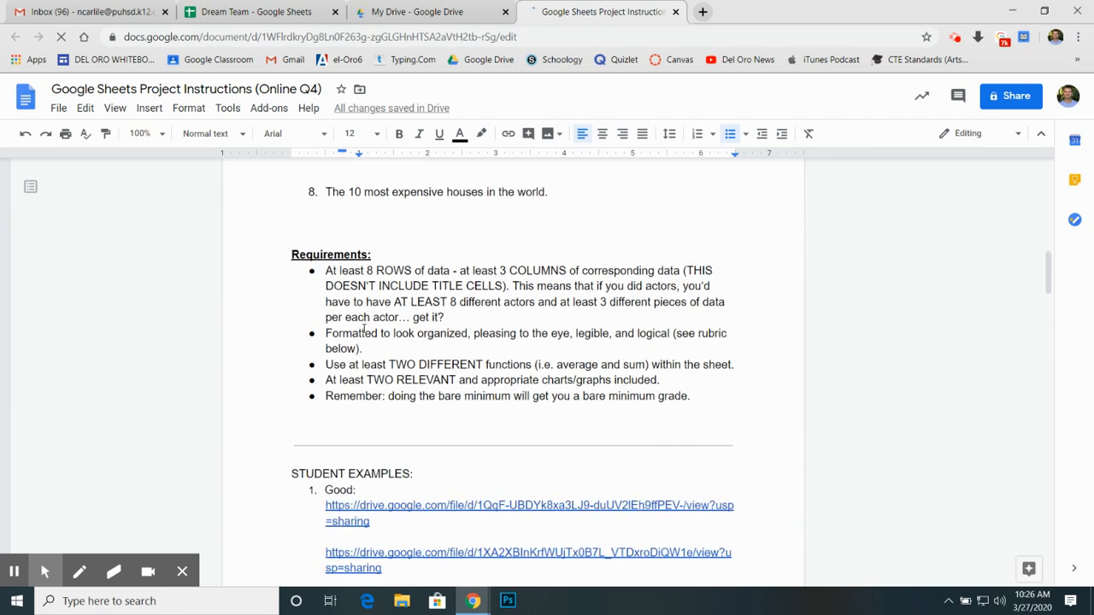
double_click(370, 270)
key(BackSpace)
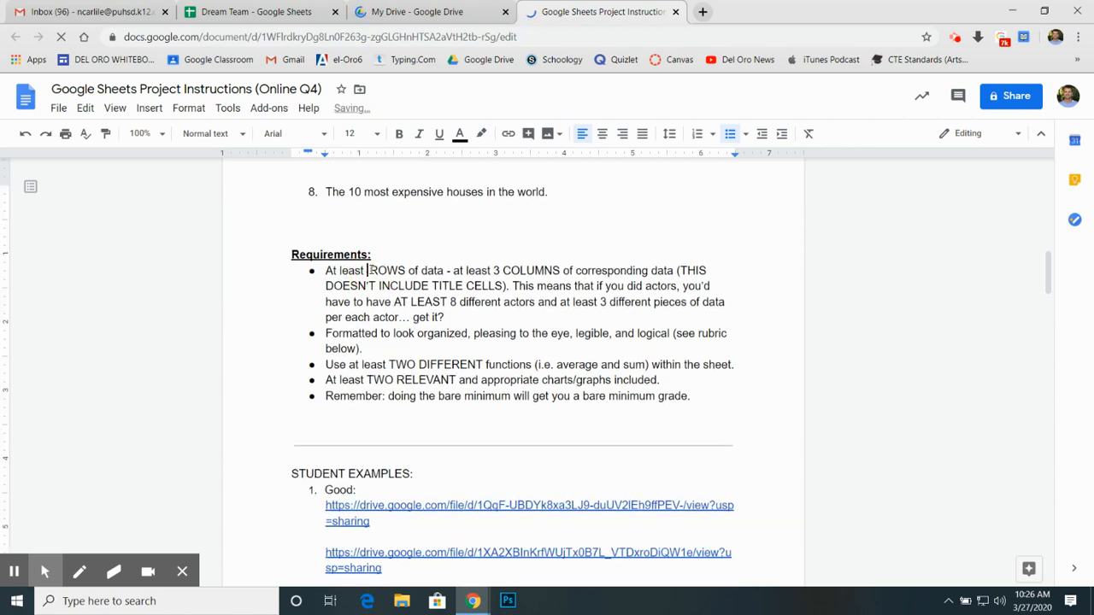
text(10)
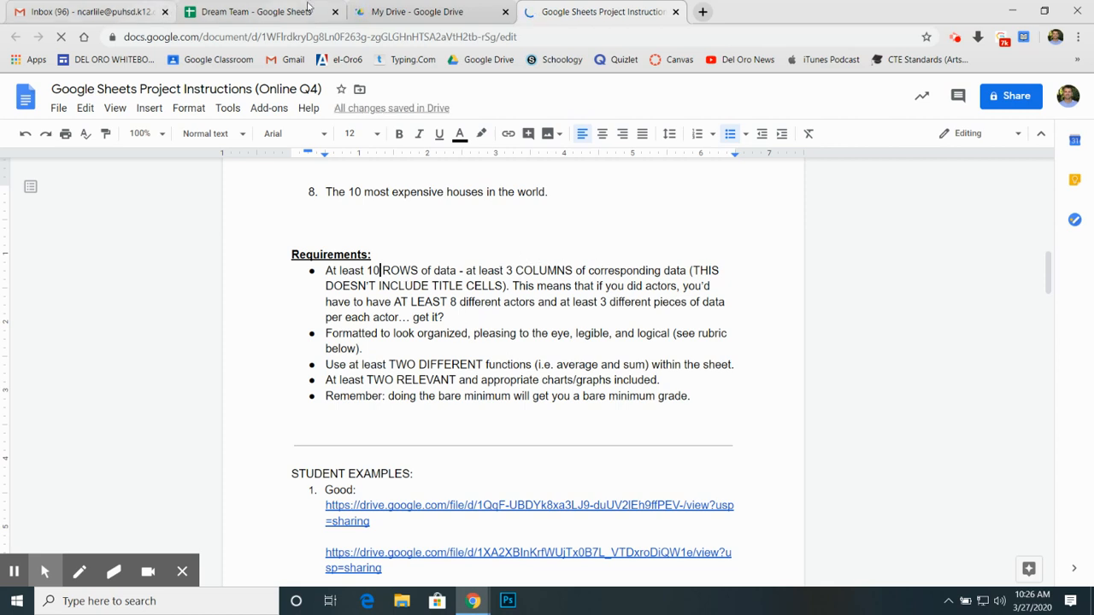
Step: Return to the Dream Team spreadsheet and go through the player rows from A2 to A6 one by one
click(256, 11)
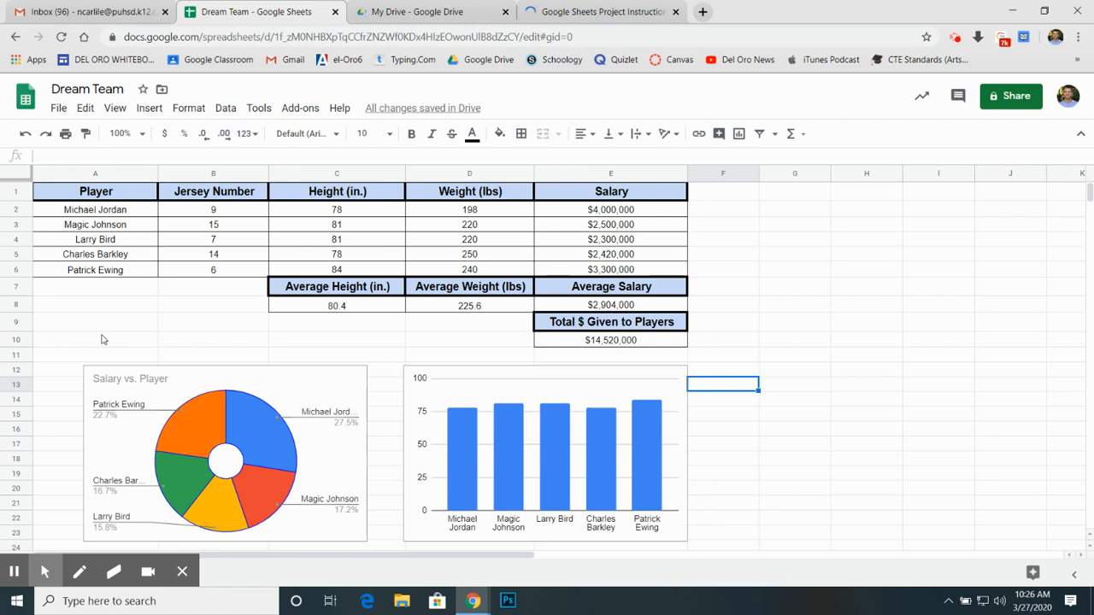
click(94, 210)
click(94, 225)
click(92, 240)
click(91, 255)
click(89, 271)
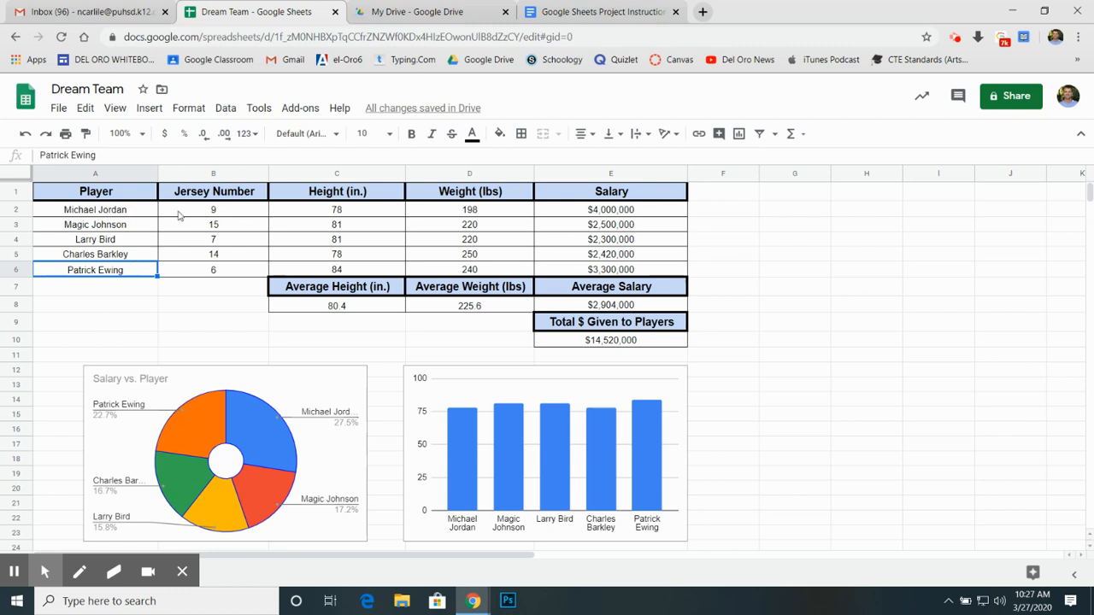
Step: Examine the Jersey Number, Height and Weight columns as examples of the required data columns
click(248, 174)
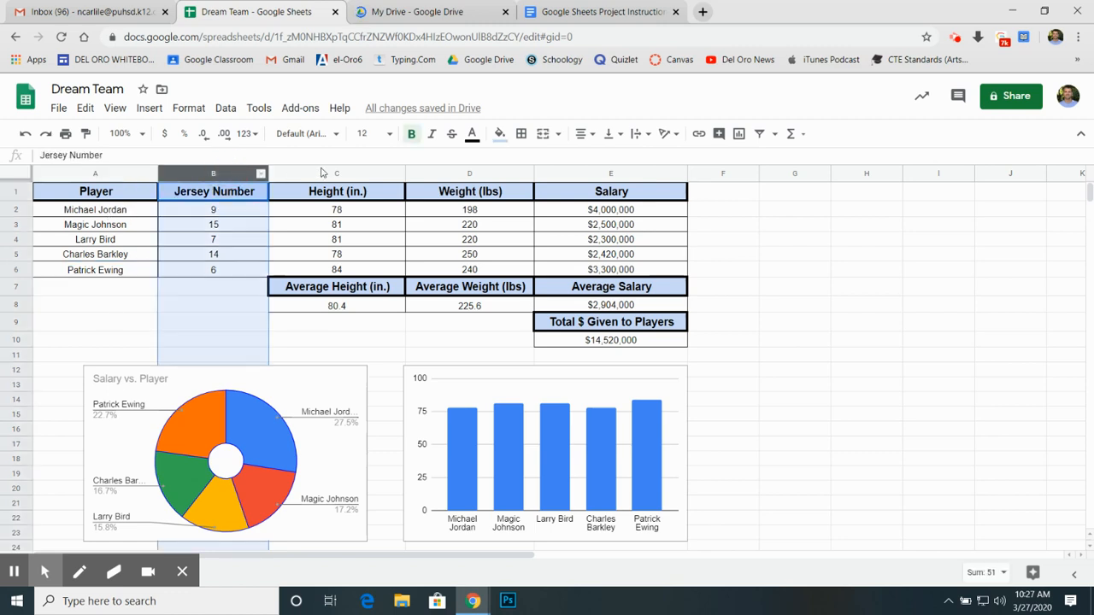
click(323, 174)
click(461, 175)
click(214, 167)
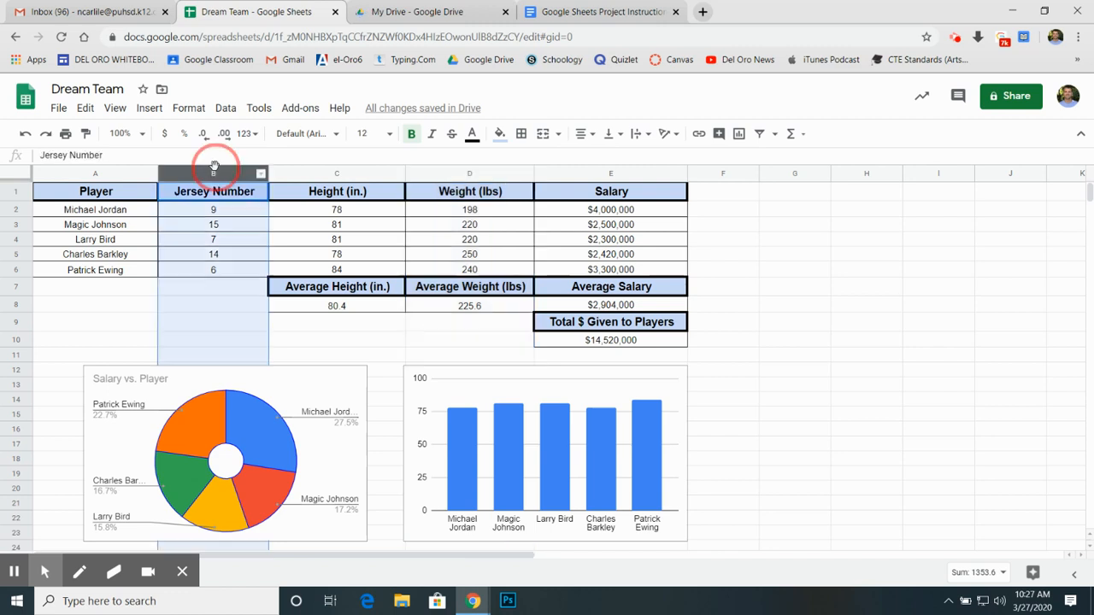
click(333, 175)
click(453, 174)
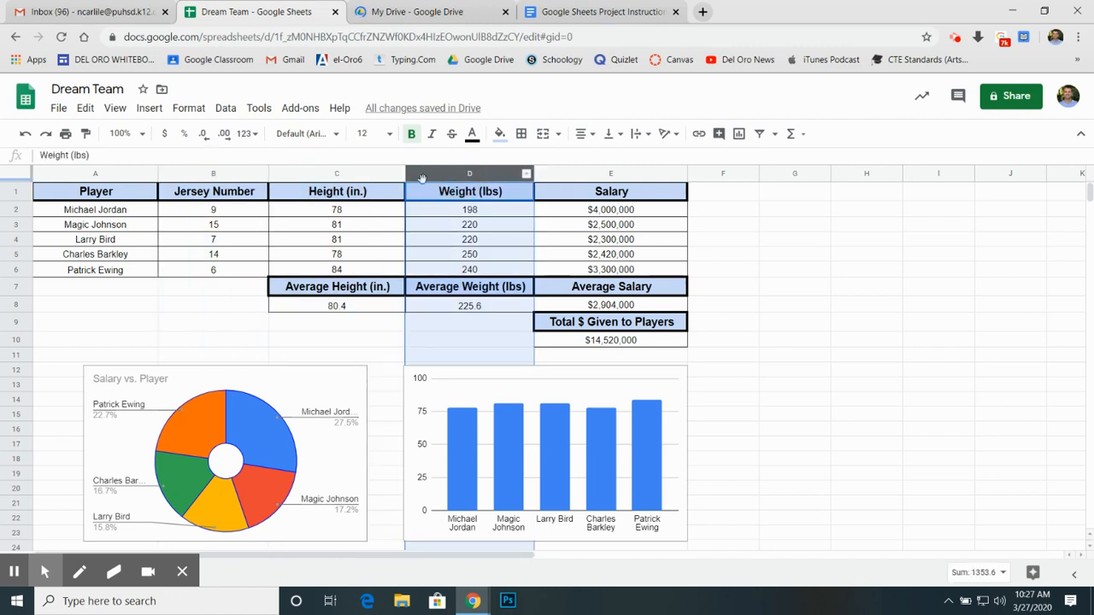
click(252, 174)
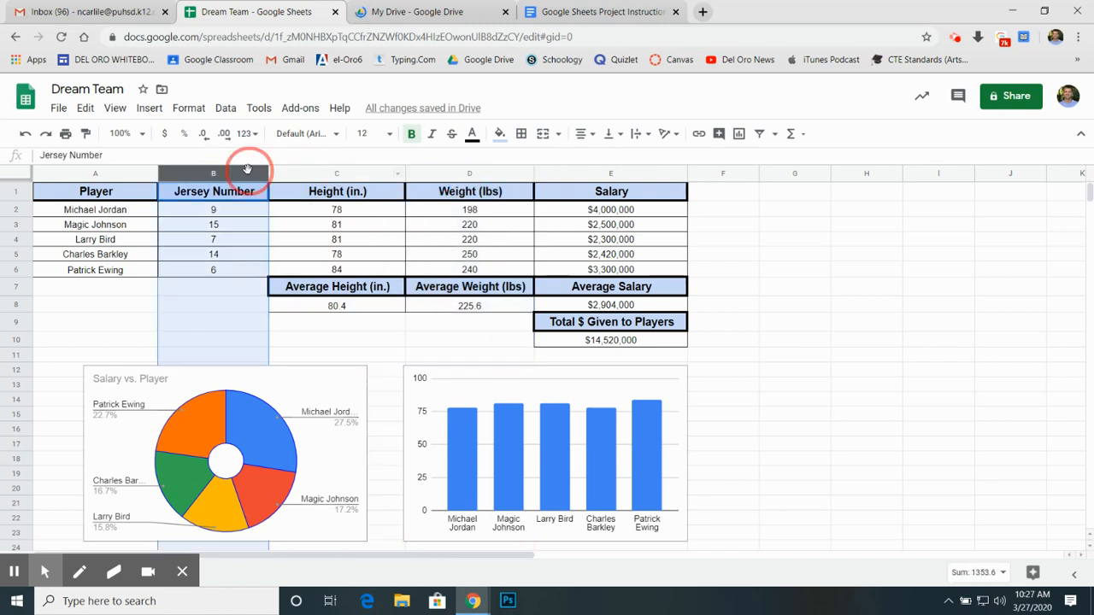
click(336, 172)
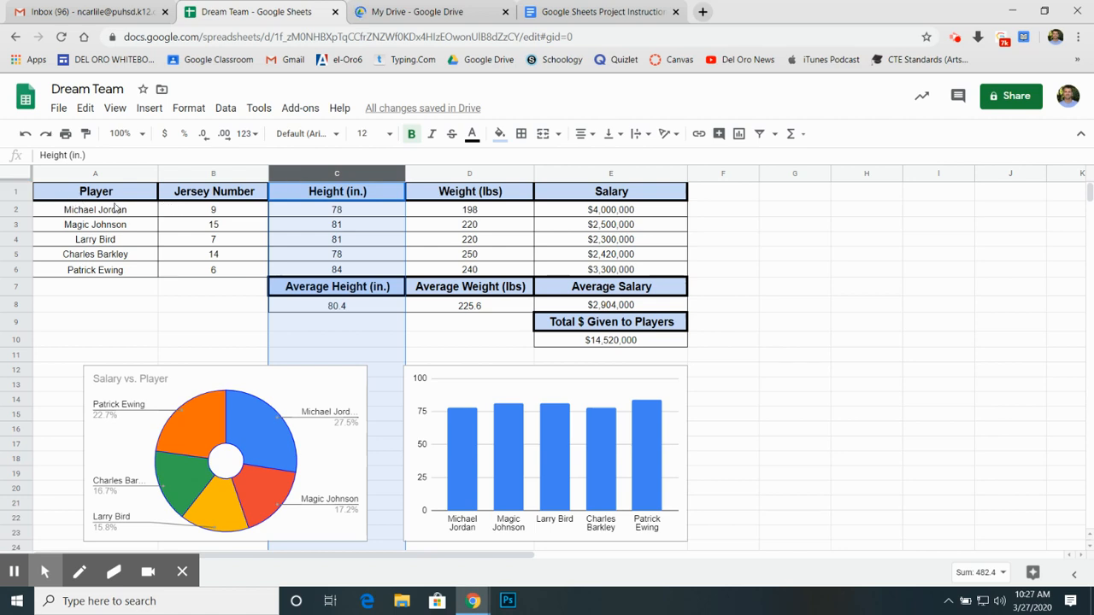
click(212, 174)
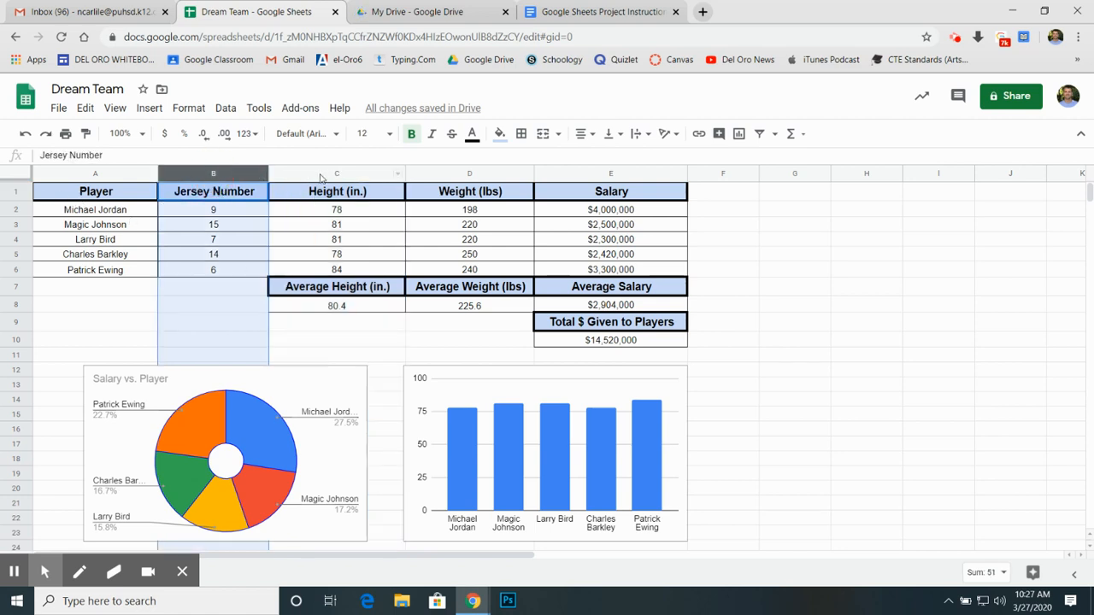
click(333, 174)
click(466, 174)
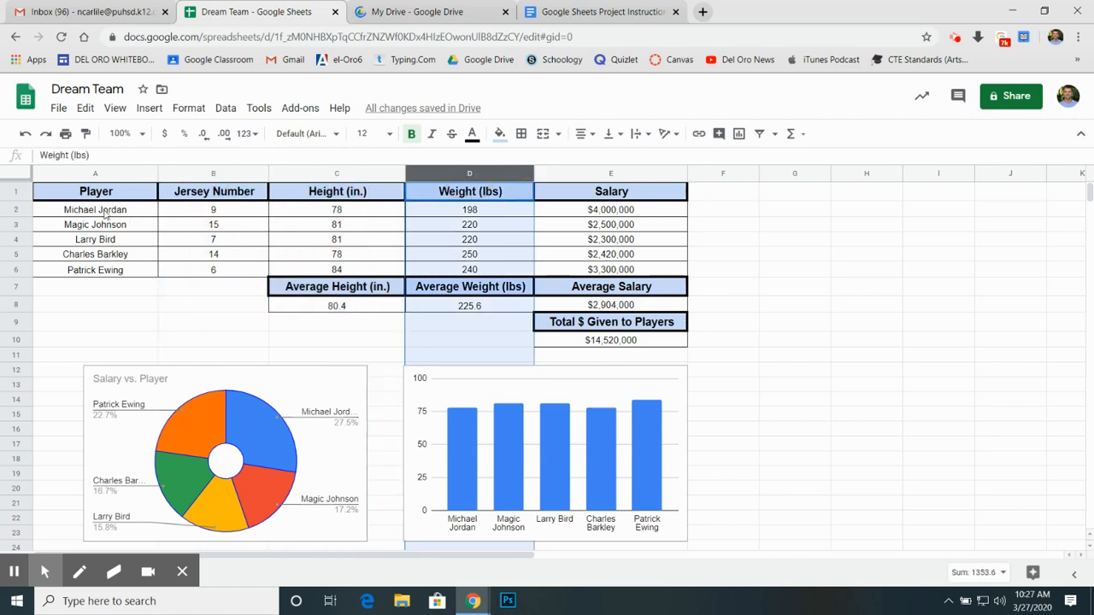
click(212, 193)
click(321, 175)
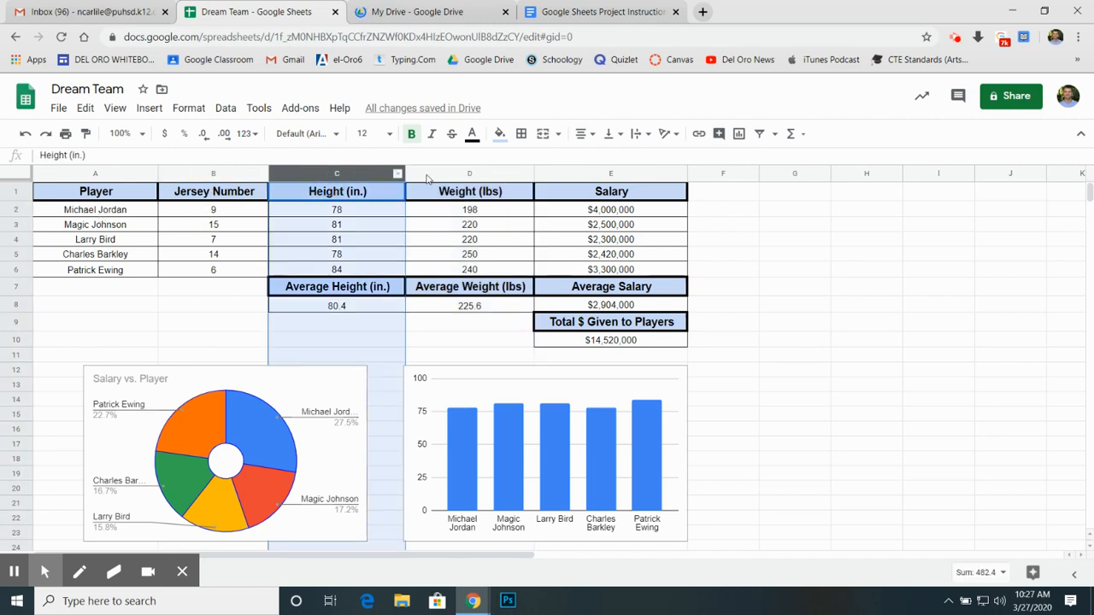
click(466, 175)
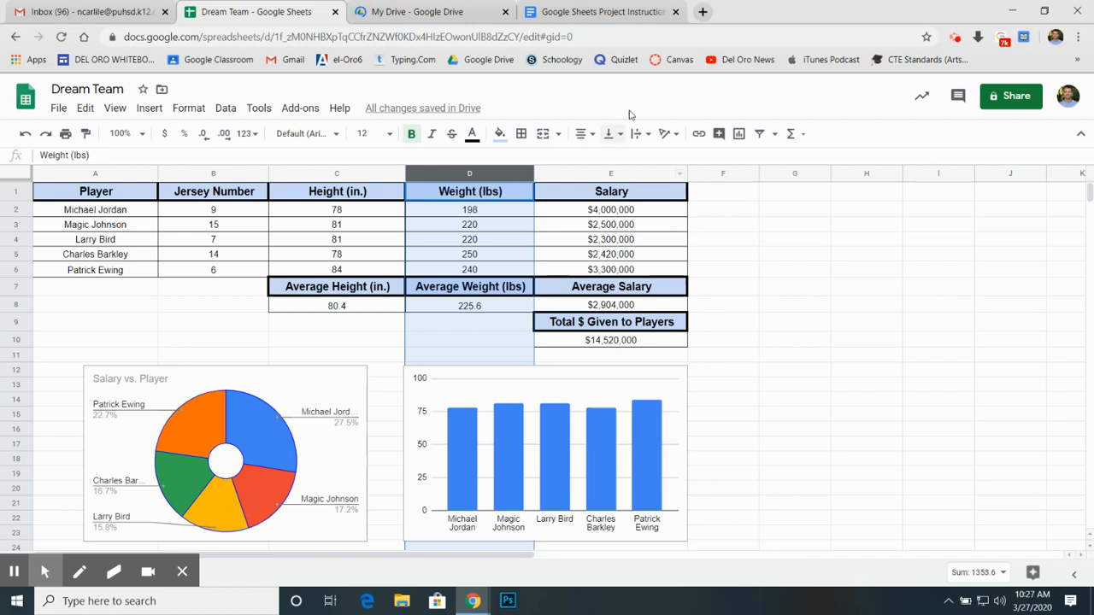
Step: In the instructions document, change the minimum number of different actors to 10 in the first requirement
click(578, 11)
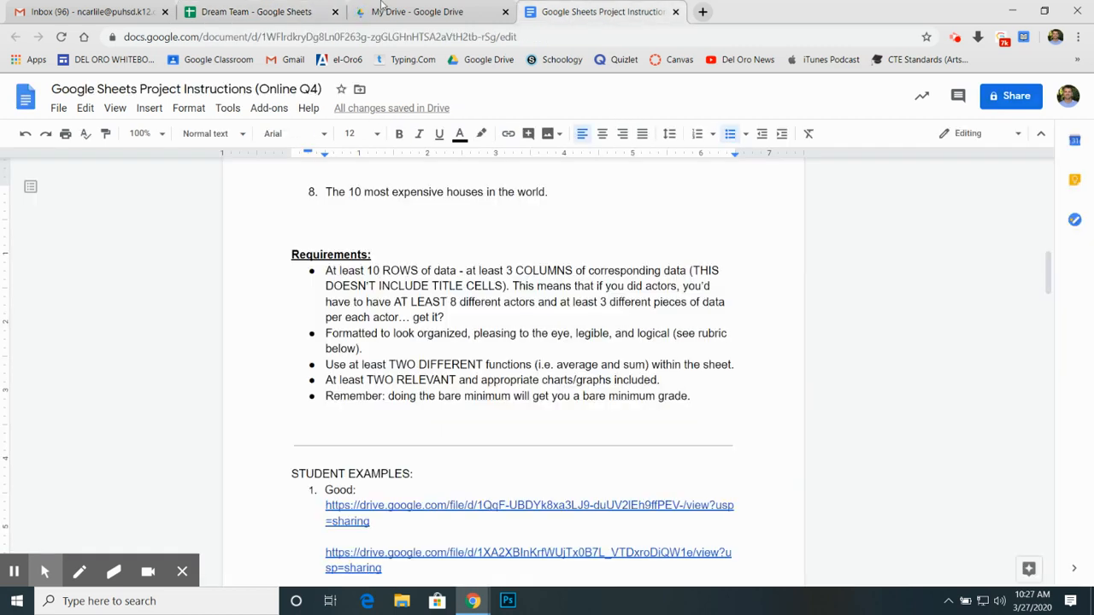
drag(366, 270, 539, 271)
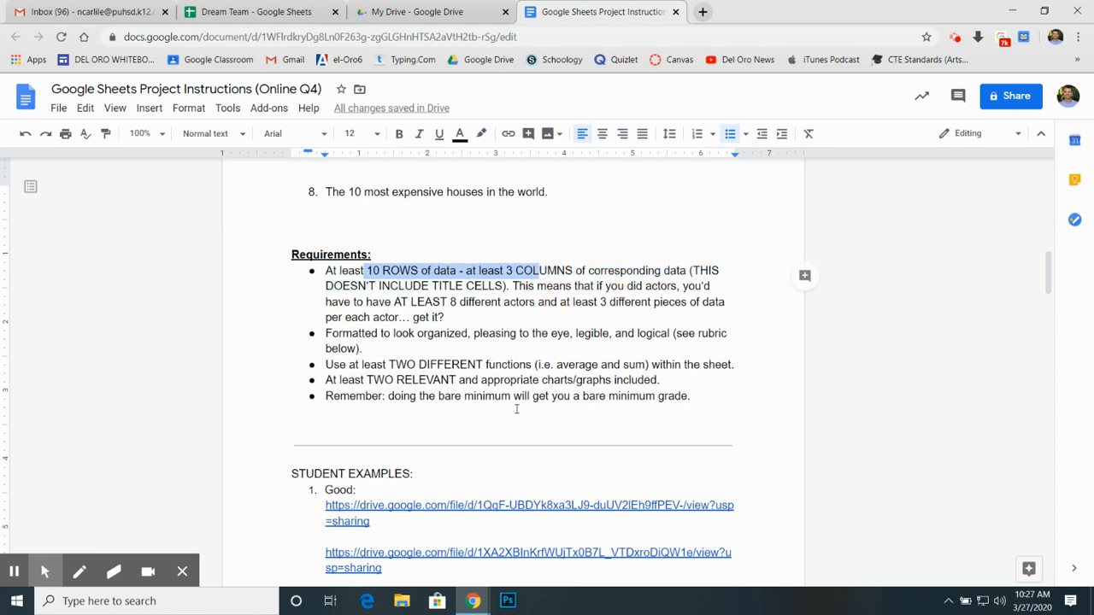
click(453, 304)
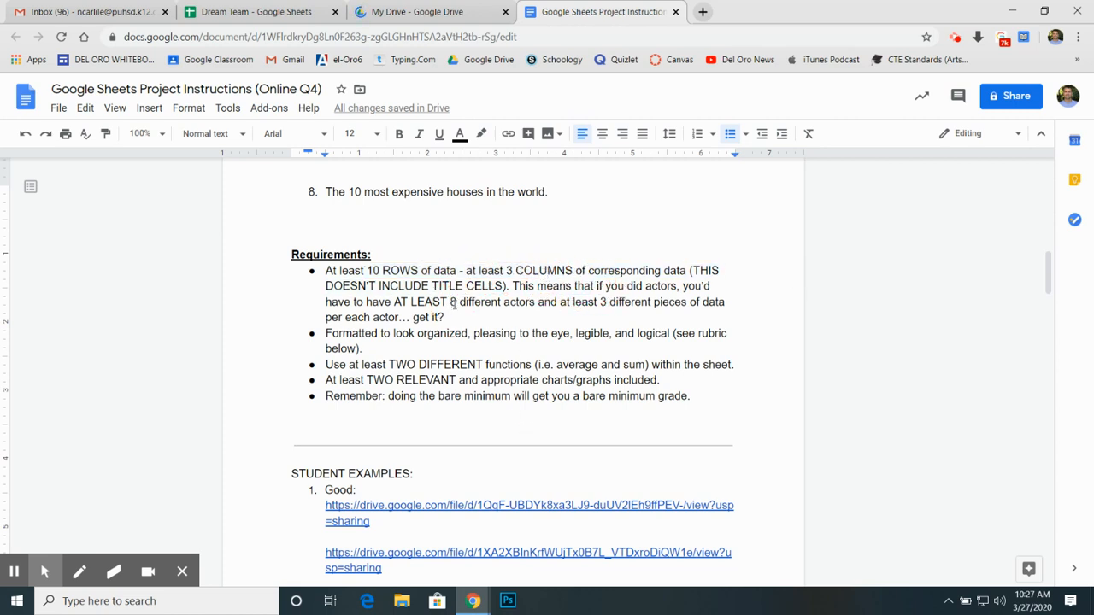
key(Delete)
click(454, 305)
text(10)
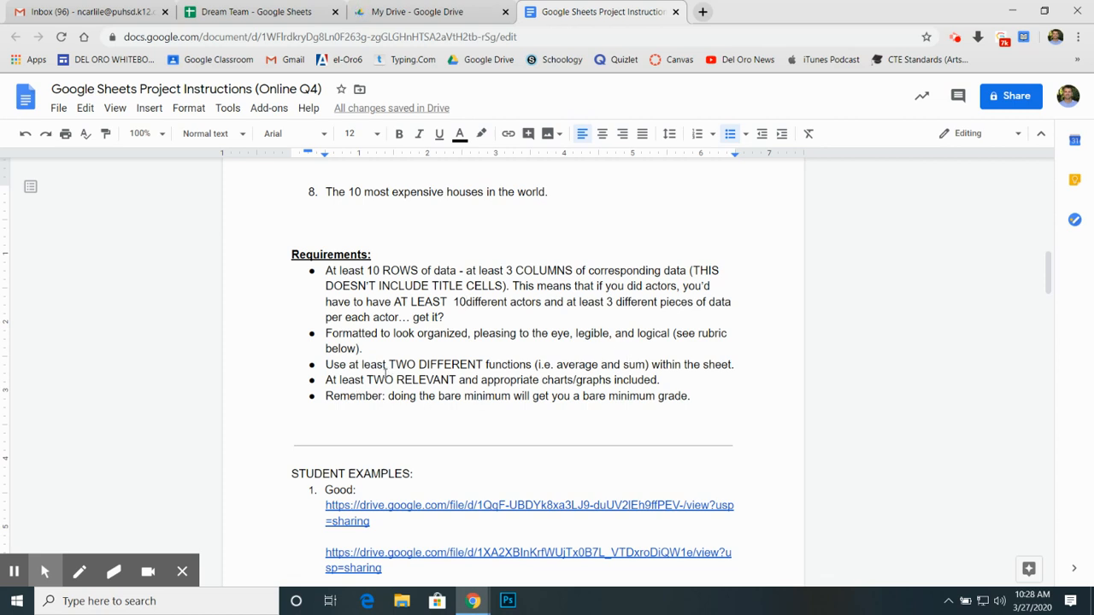
Step: Review the TWO DIFFERENT functions requirement against the spreadsheet's Average Salary and Total $ Given to Players headings and the list of available functions
drag(388, 364, 484, 364)
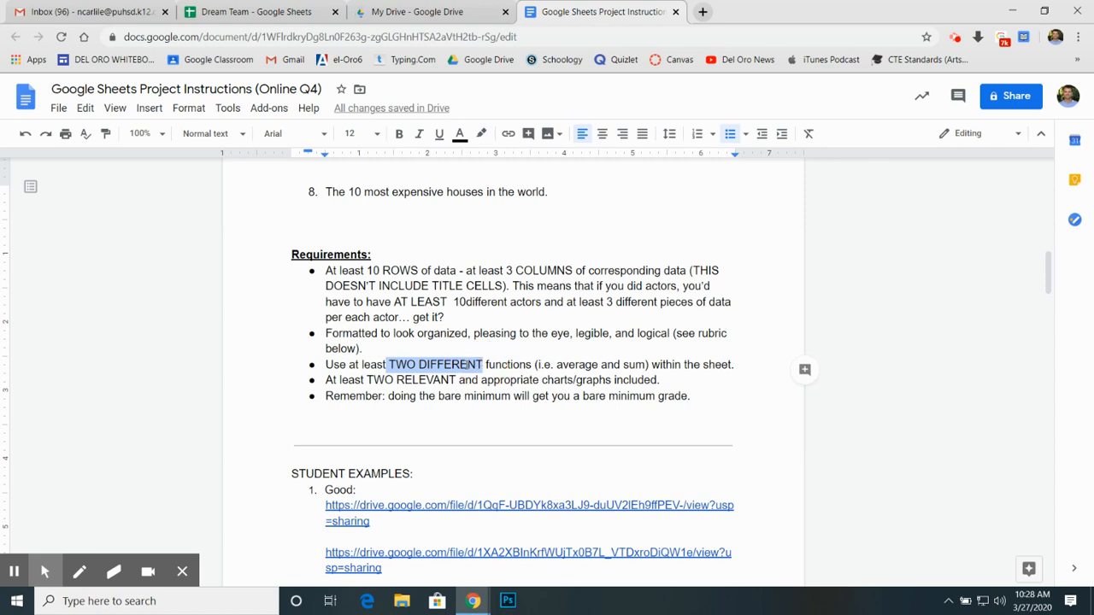
click(244, 11)
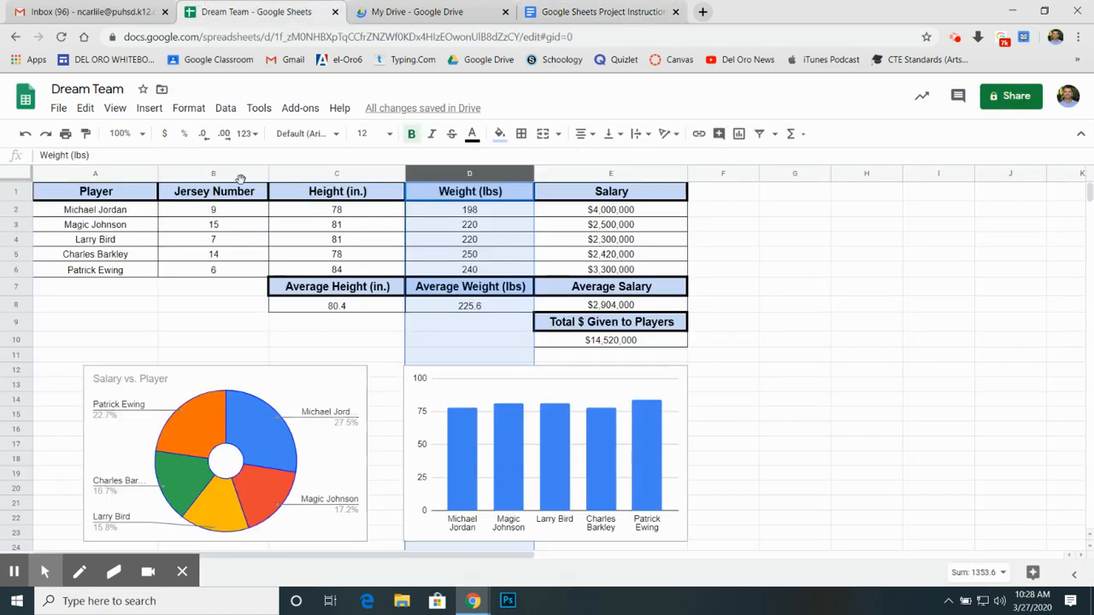
click(603, 291)
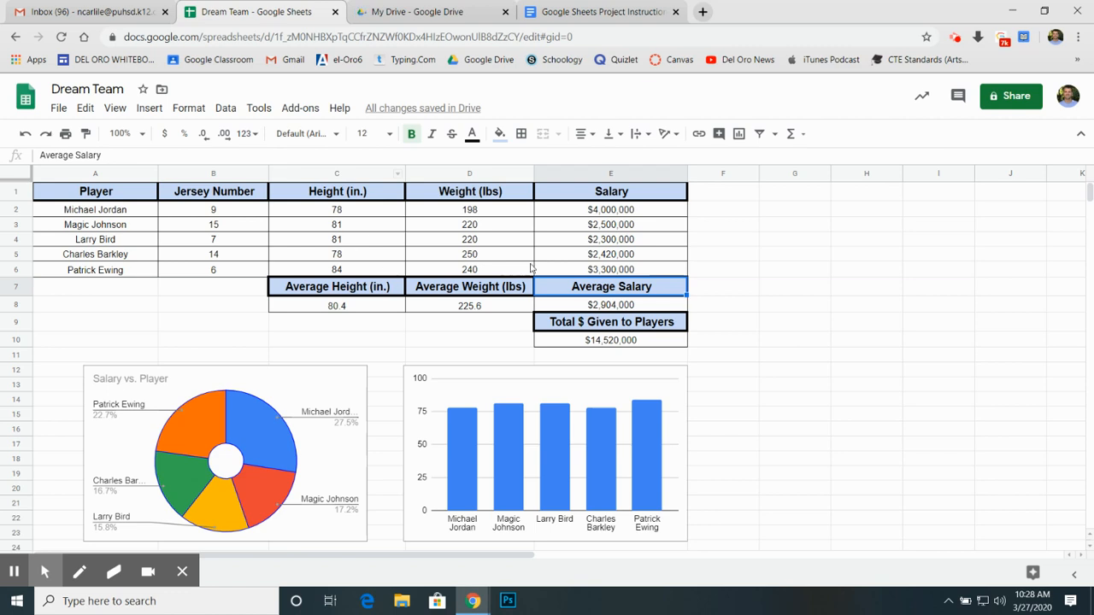
click(608, 330)
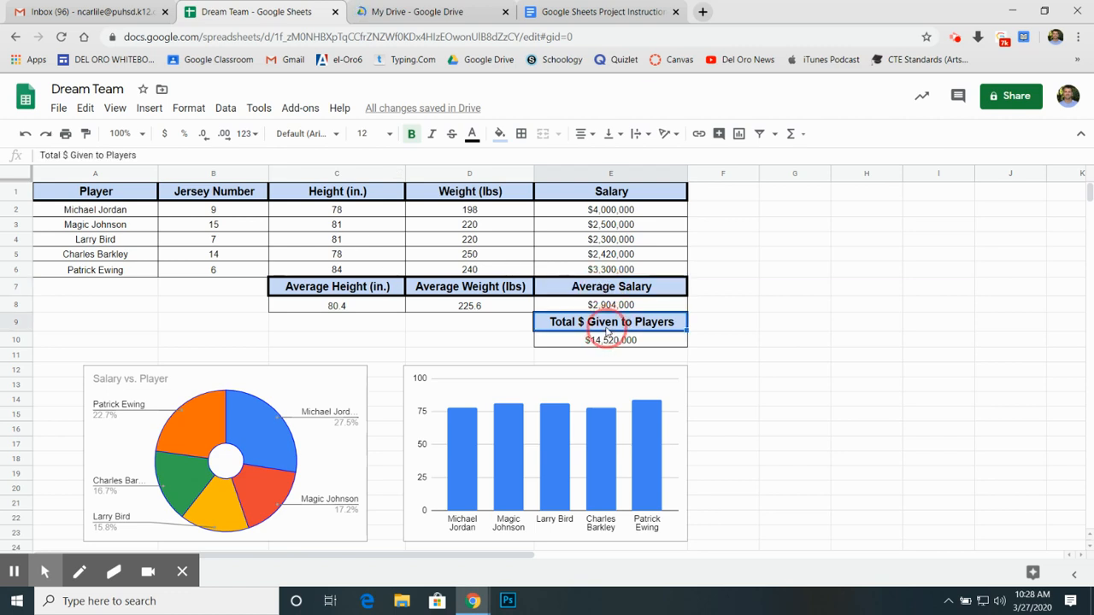
click(585, 291)
click(594, 327)
click(607, 293)
click(791, 133)
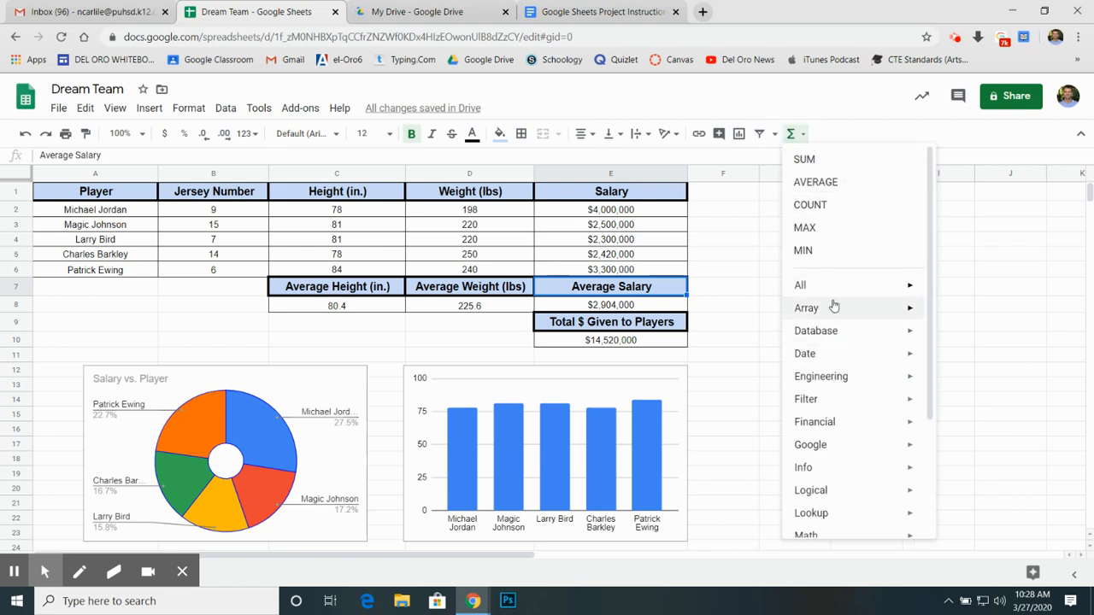
click(734, 287)
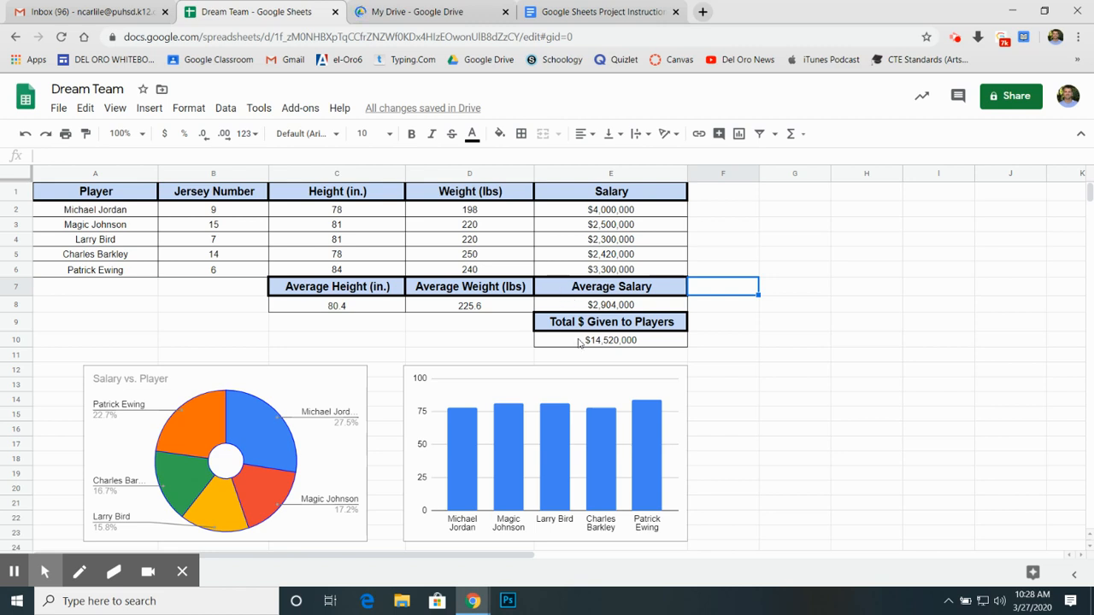
Step: Review the TWO RELEVANT charts requirement in the instructions and compare it with the spreadsheet's salary doughnut and height column charts
click(575, 12)
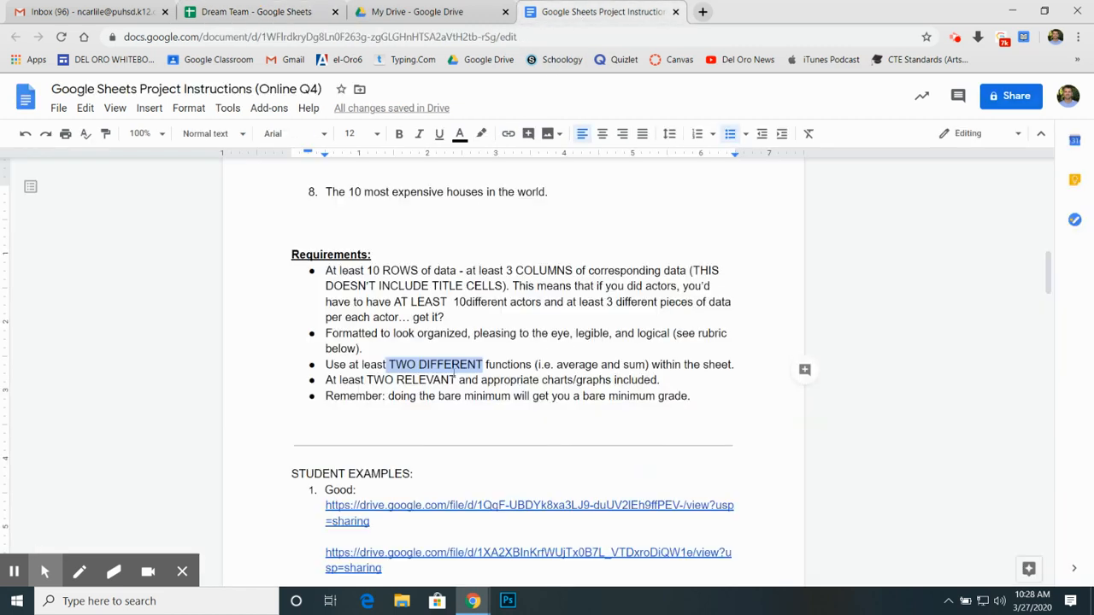
drag(368, 380, 472, 380)
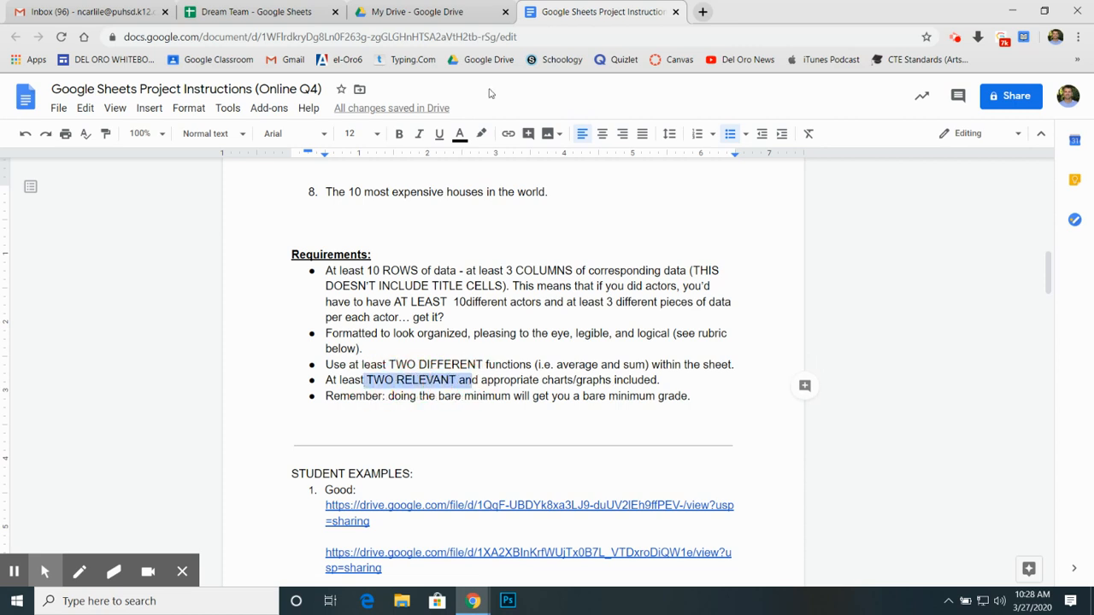
click(259, 7)
click(338, 438)
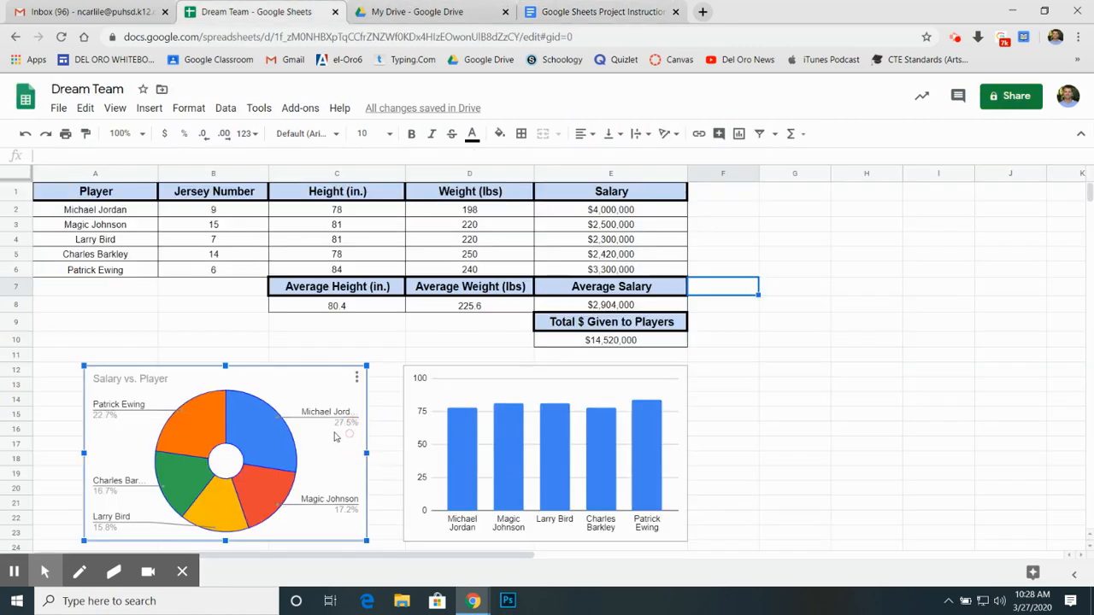
click(486, 438)
click(90, 416)
click(466, 455)
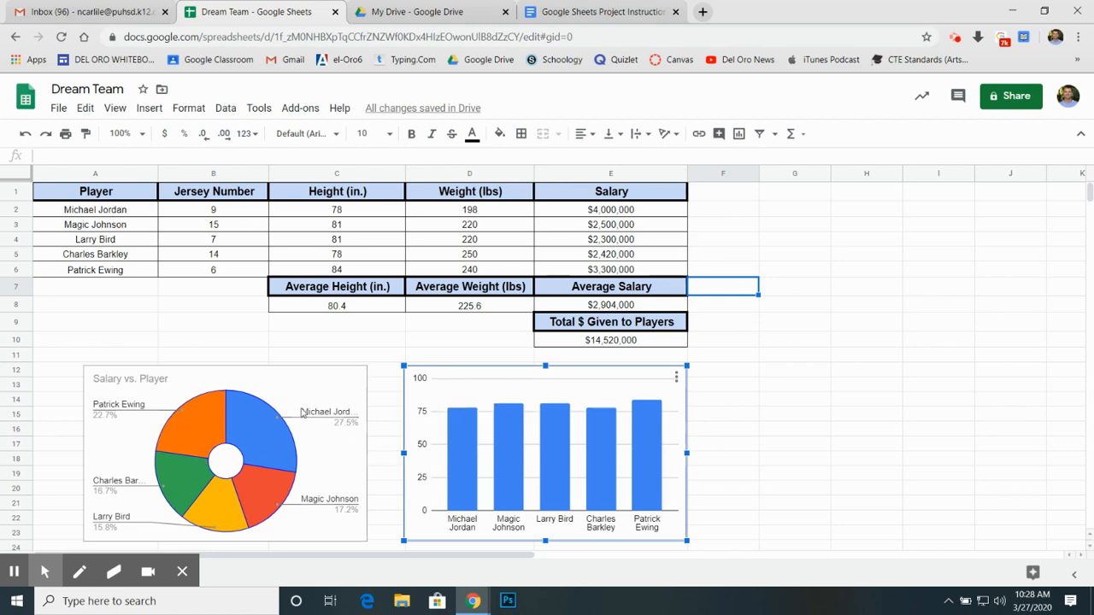
scroll(482, 470, down, 3)
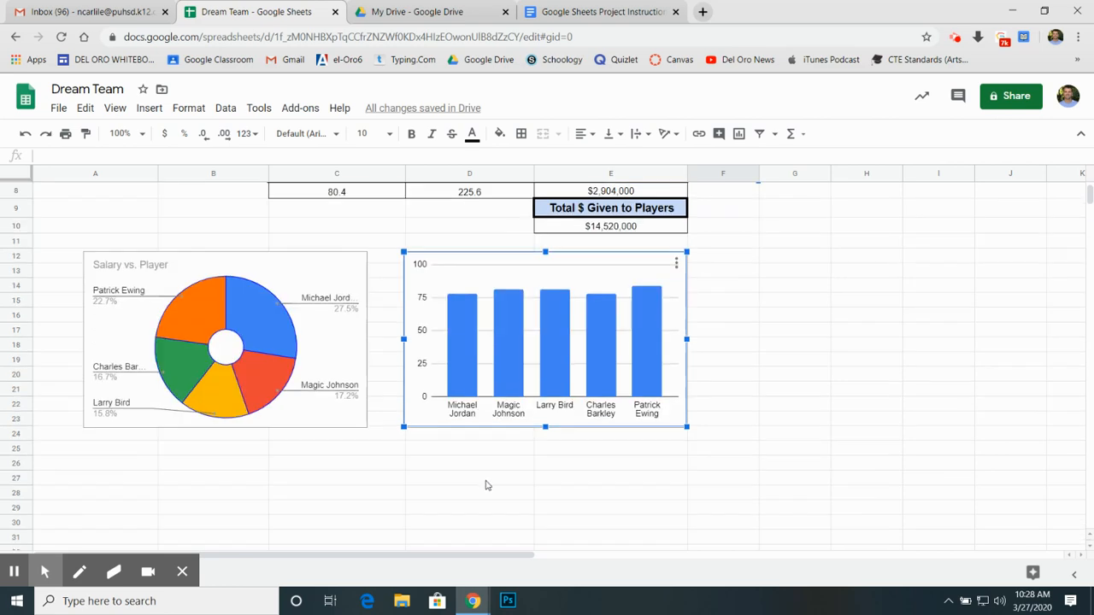
Step: Return to the project instructions document and review the Good, Decent and Bad student example links
scroll(466, 472, up, 3)
click(596, 8)
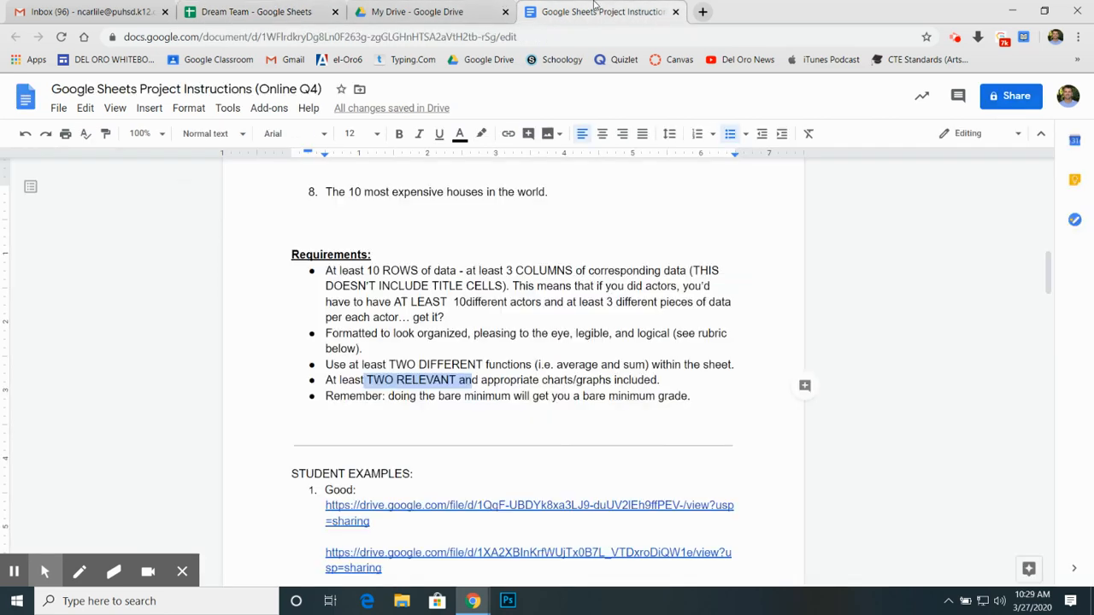
scroll(511, 378, down, 5)
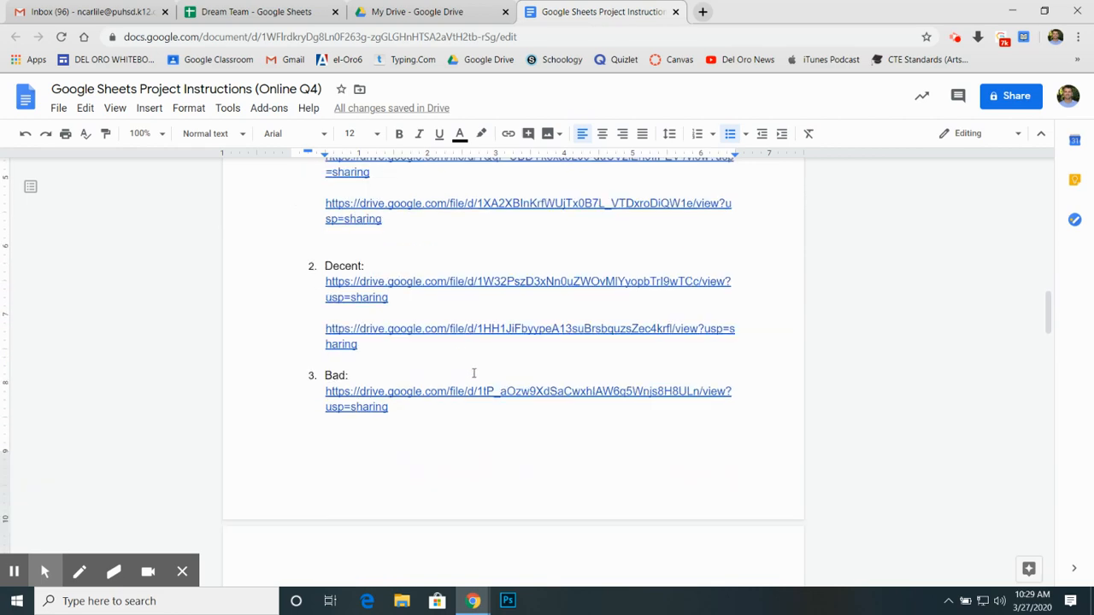
scroll(560, 419, down, 2)
scroll(542, 412, up, 4)
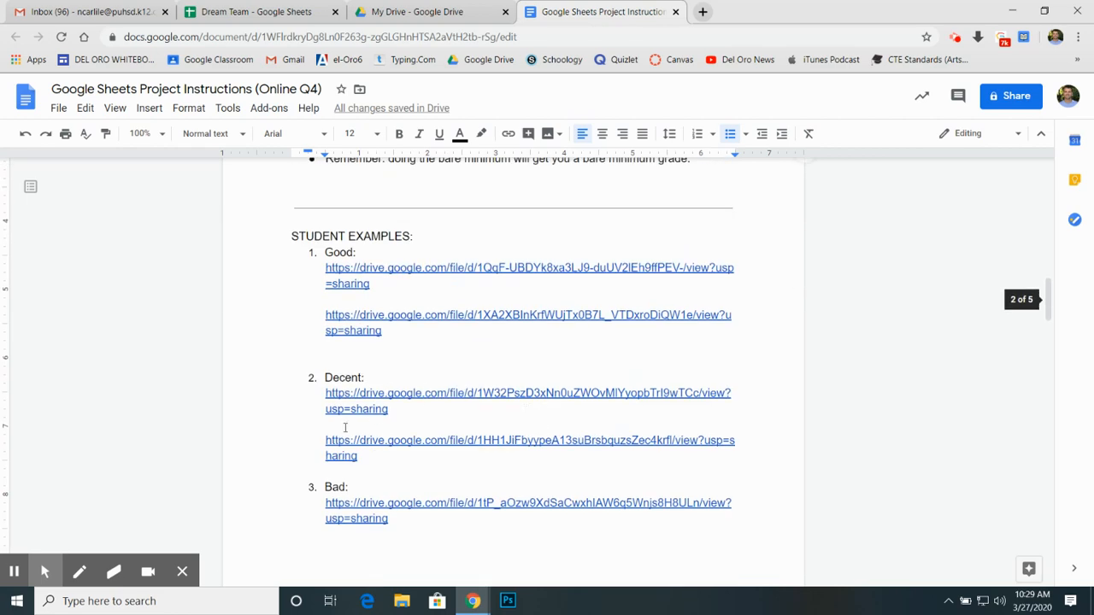
scroll(369, 550, down, 3)
scroll(391, 344, up, 3)
Step: Open the first Good student example from its link and enlarge the PDF for easier reading
click(359, 267)
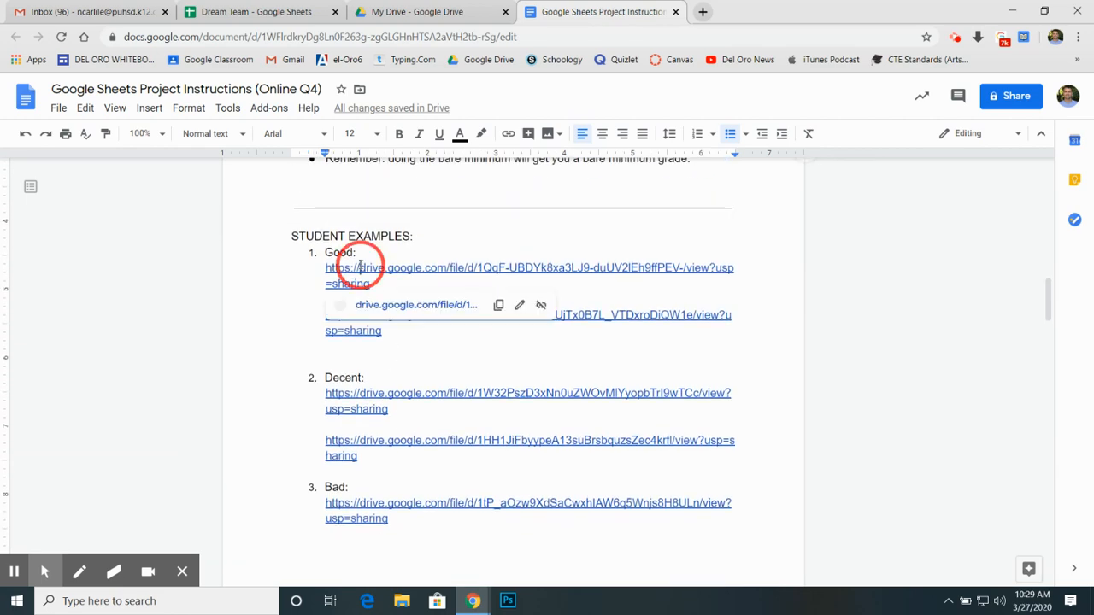
click(376, 304)
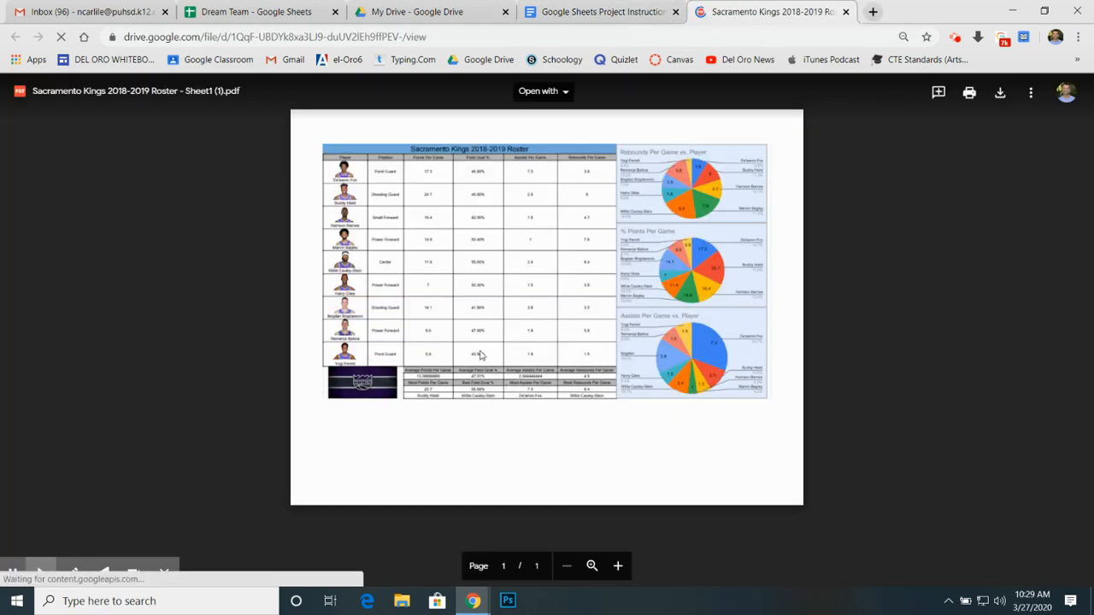
click(618, 566)
click(618, 565)
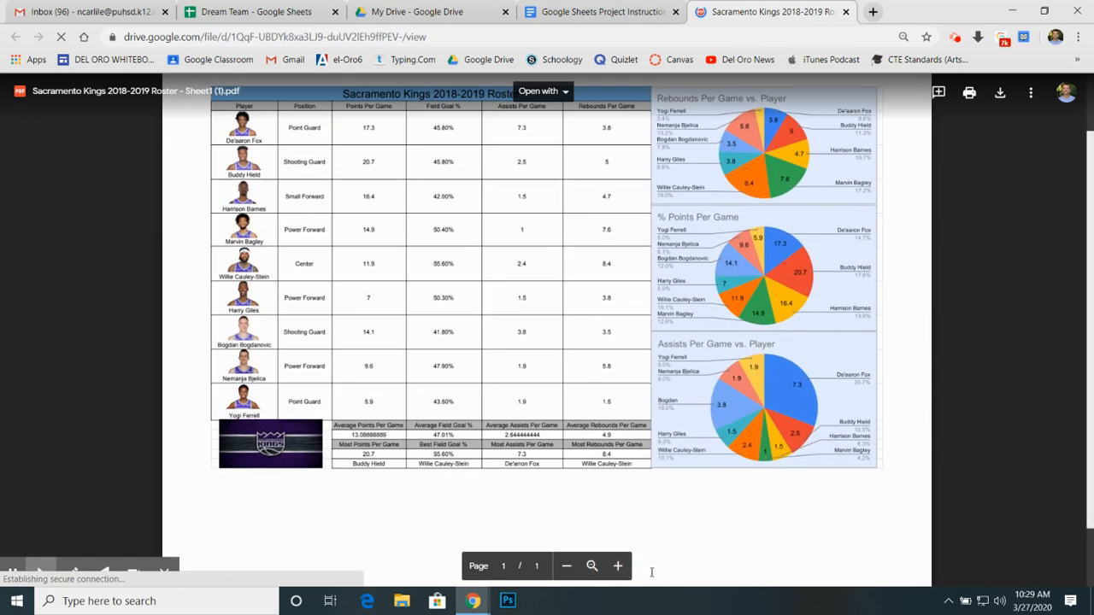
click(618, 566)
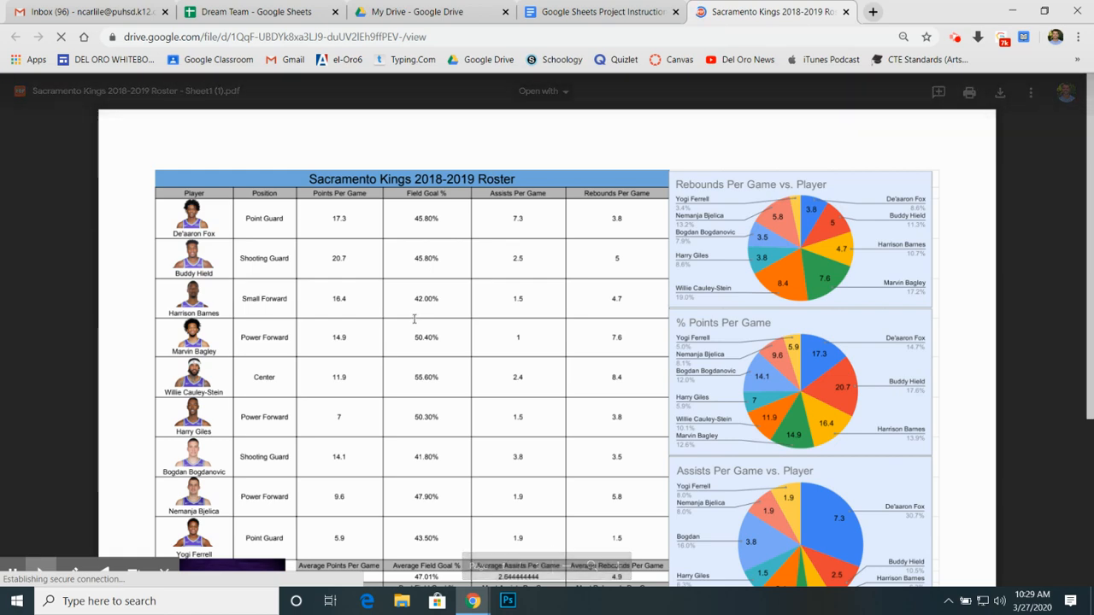
Step: Examine the Sacramento Kings example's roster table, summary statistics and pie charts, and close the example
scroll(415, 316, down, 1)
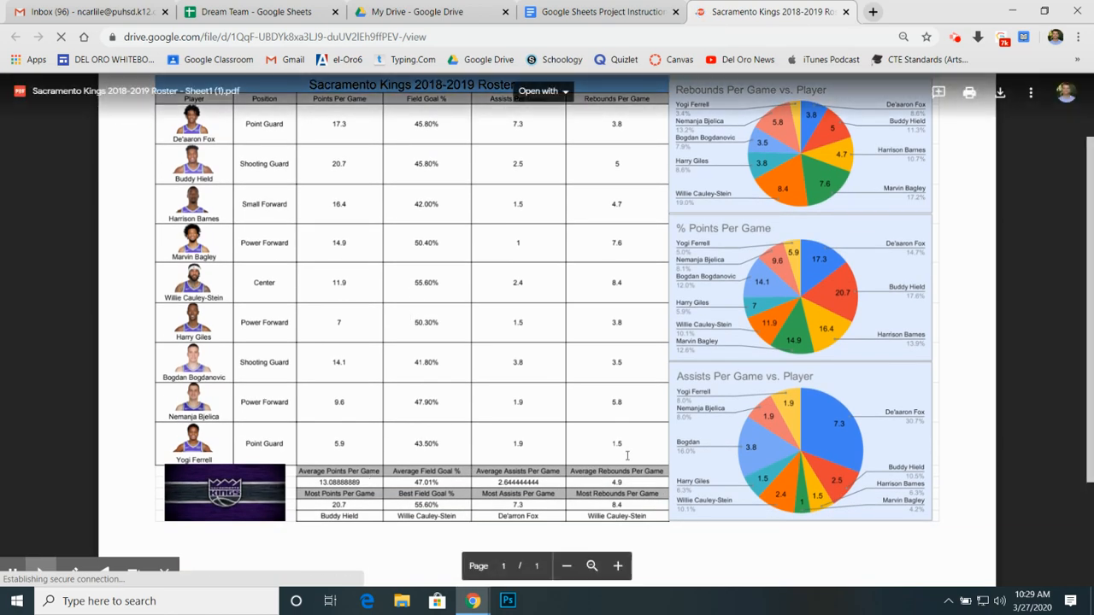
scroll(607, 493, up, 1)
scroll(608, 493, down, 2)
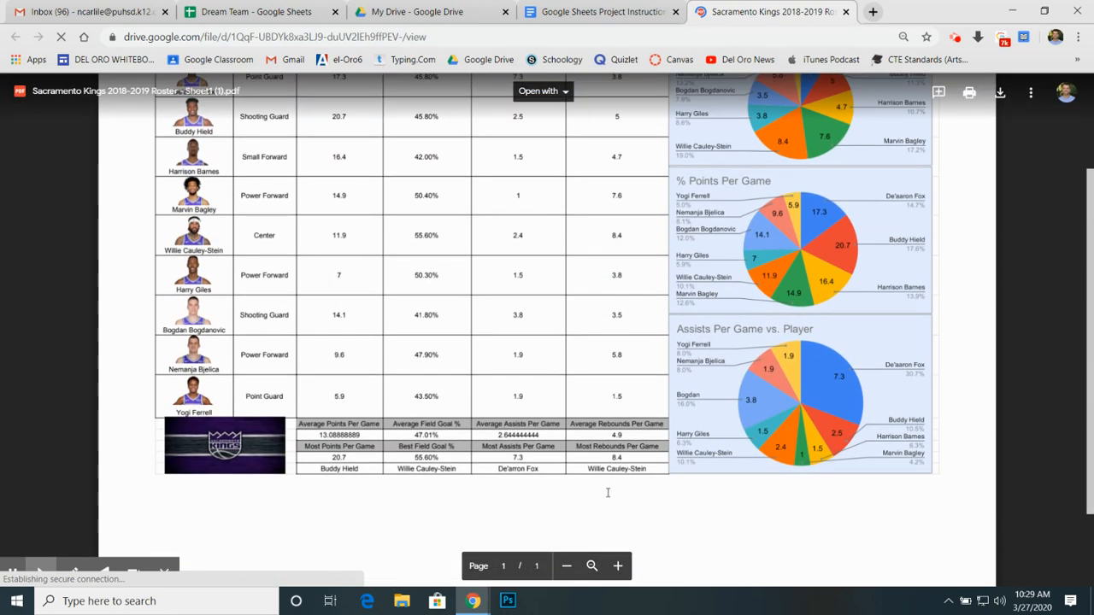
scroll(607, 493, up, 1)
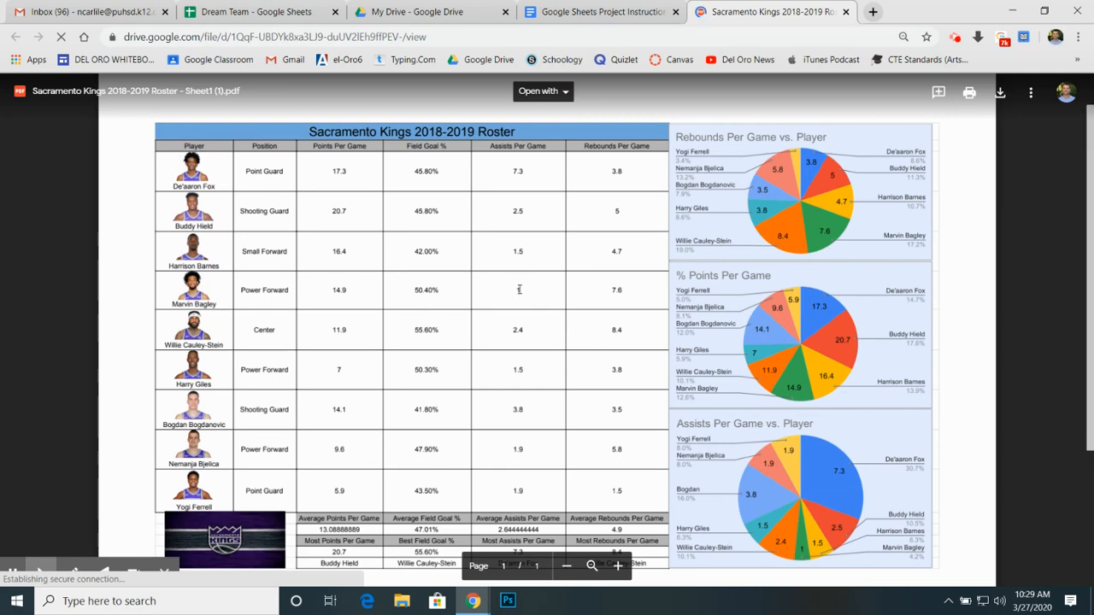
scroll(777, 340, down, 1)
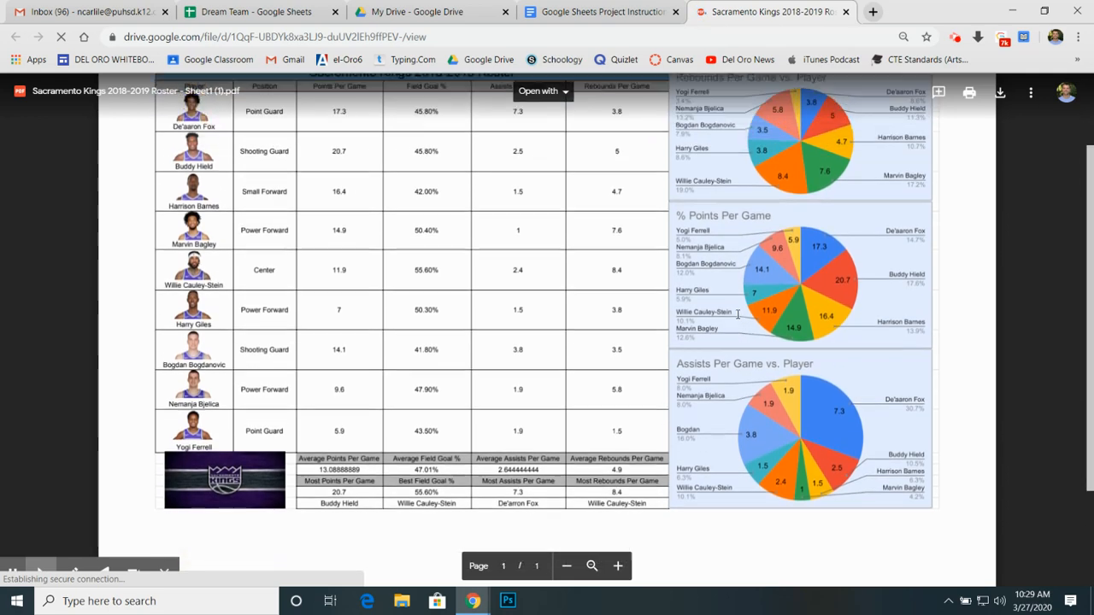
scroll(810, 297, up, 1)
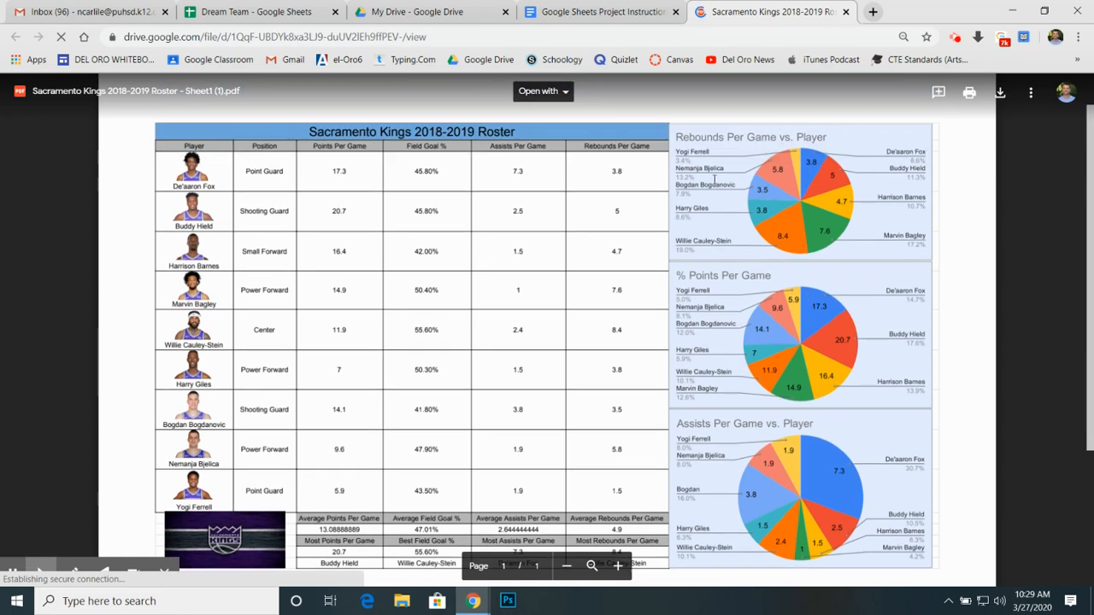
click(844, 13)
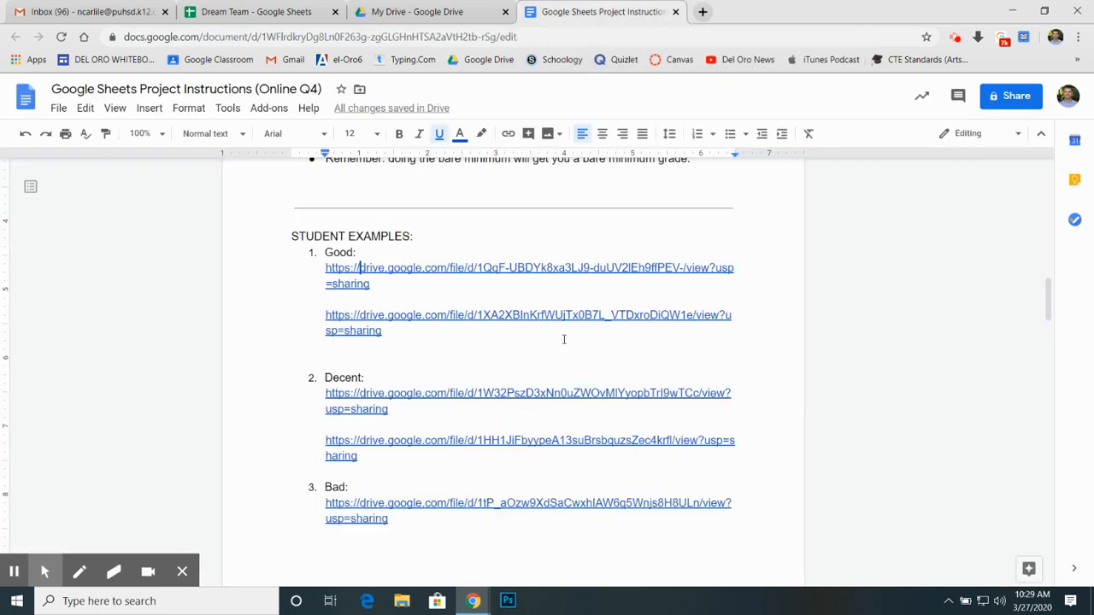
Step: Review the steps for turning in the Google Sheets project, and go back to the project description and topic examples
scroll(563, 339, down, 5)
scroll(563, 339, up, 2)
scroll(563, 339, down, 6)
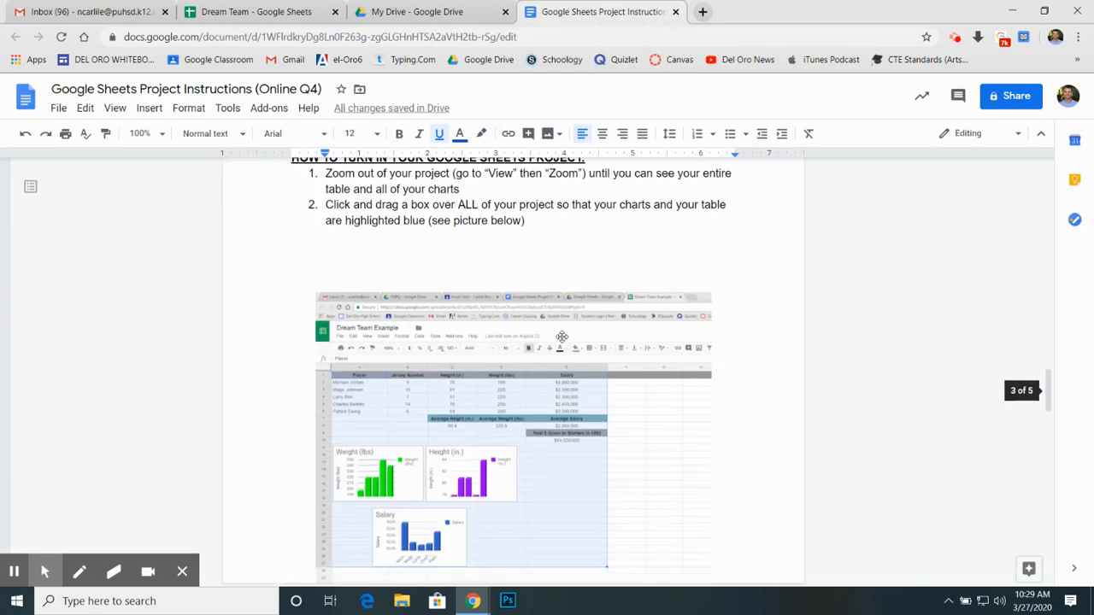
scroll(562, 337, up, 2)
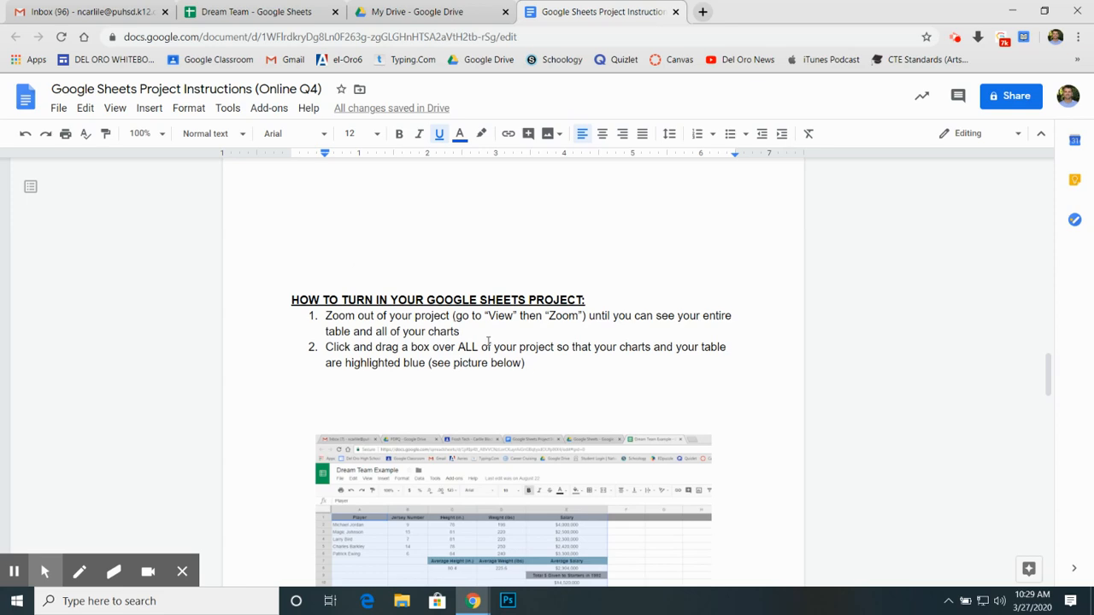
scroll(507, 355, up, 1)
scroll(556, 401, down, 3)
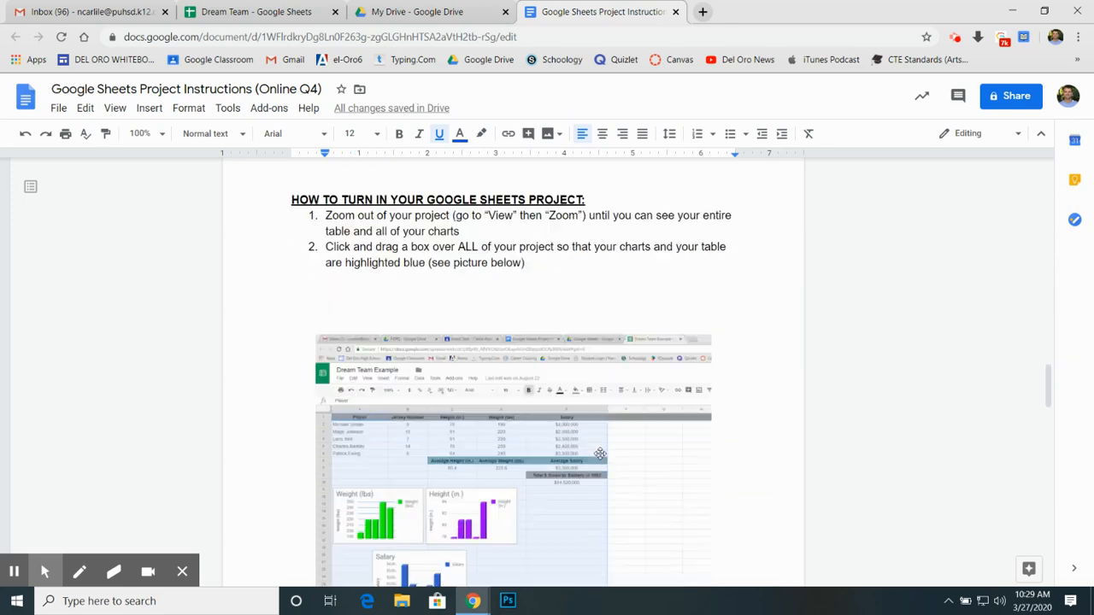
scroll(601, 454, up, 3)
scroll(601, 454, down, 5)
scroll(601, 451, up, 8)
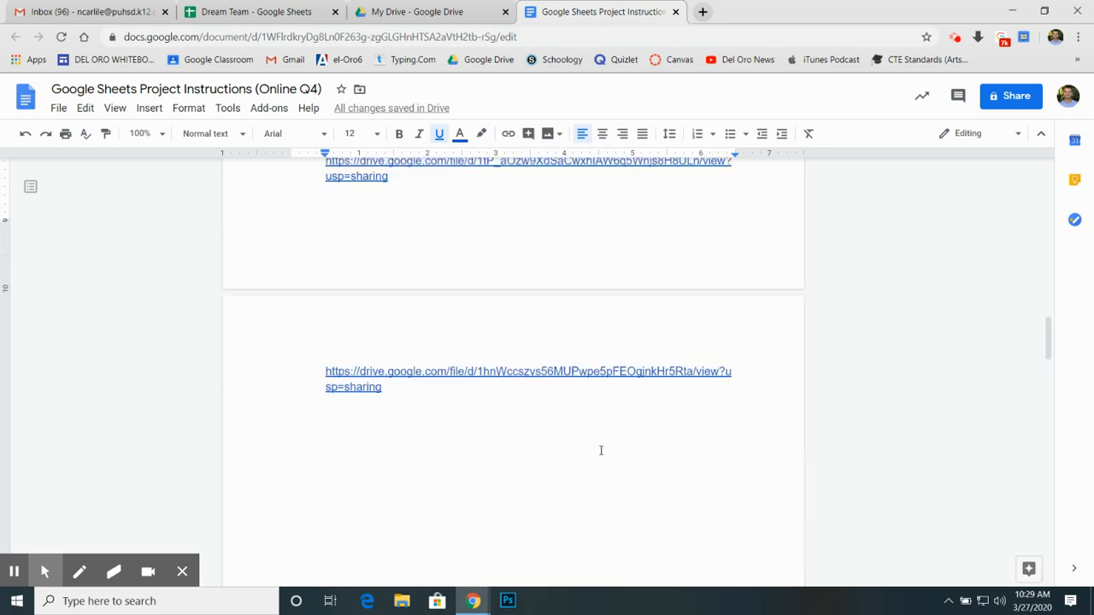
scroll(601, 450, up, 10)
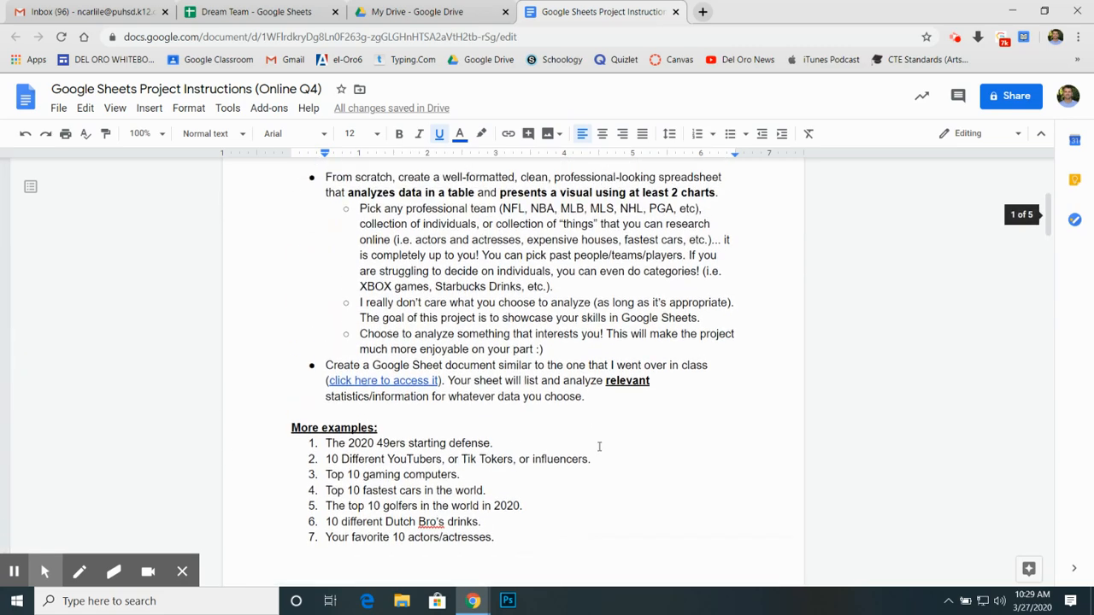
scroll(598, 445, down, 3)
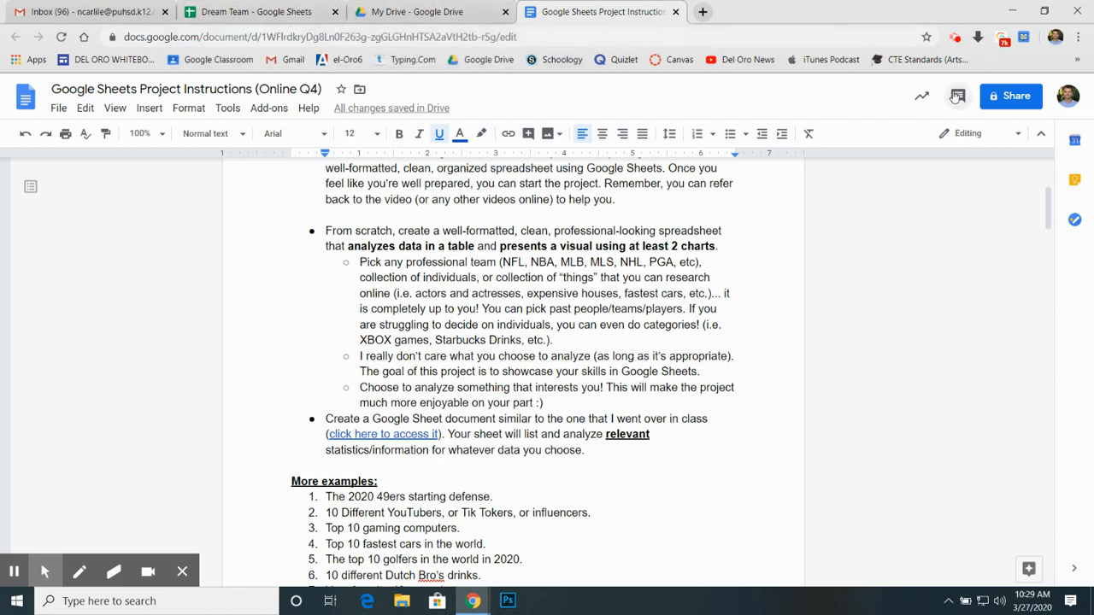
click(955, 37)
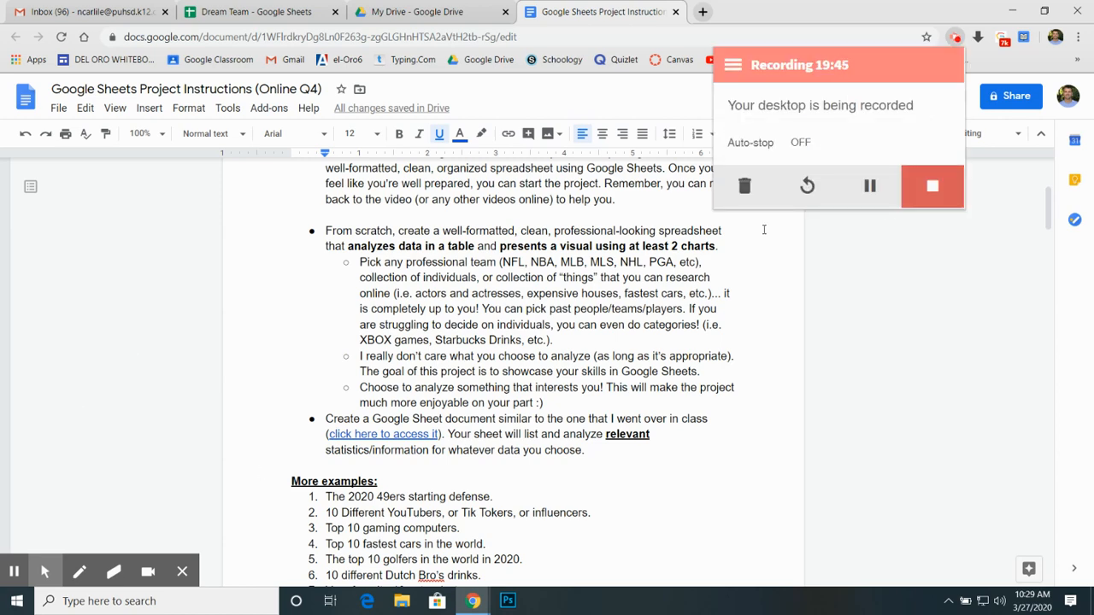